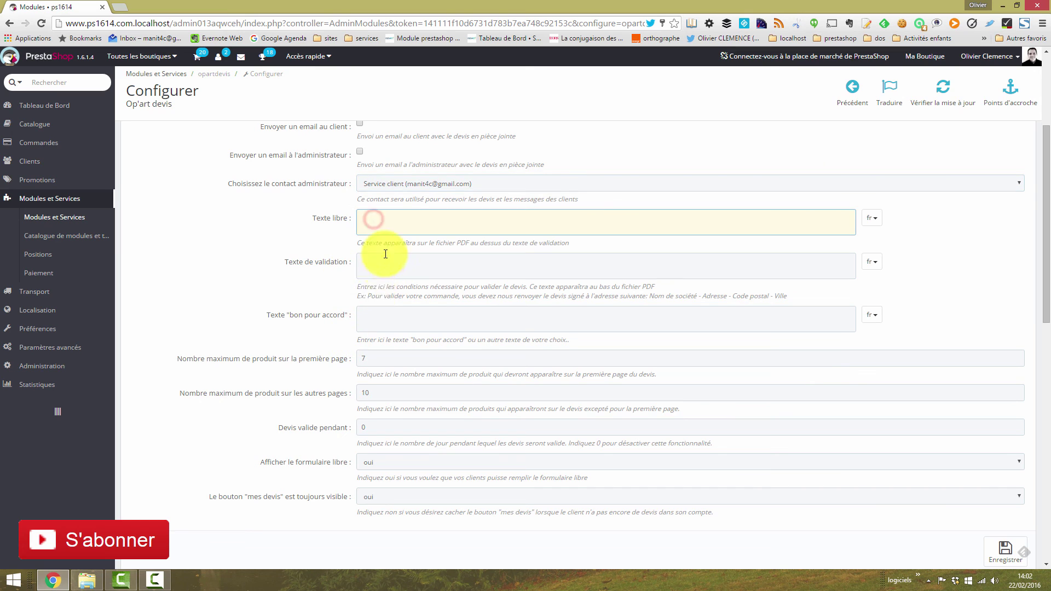
Step: Review the Texte libre, Texte de validation and 'bon pour accord' text settings
click(393, 272)
click(393, 314)
click(411, 230)
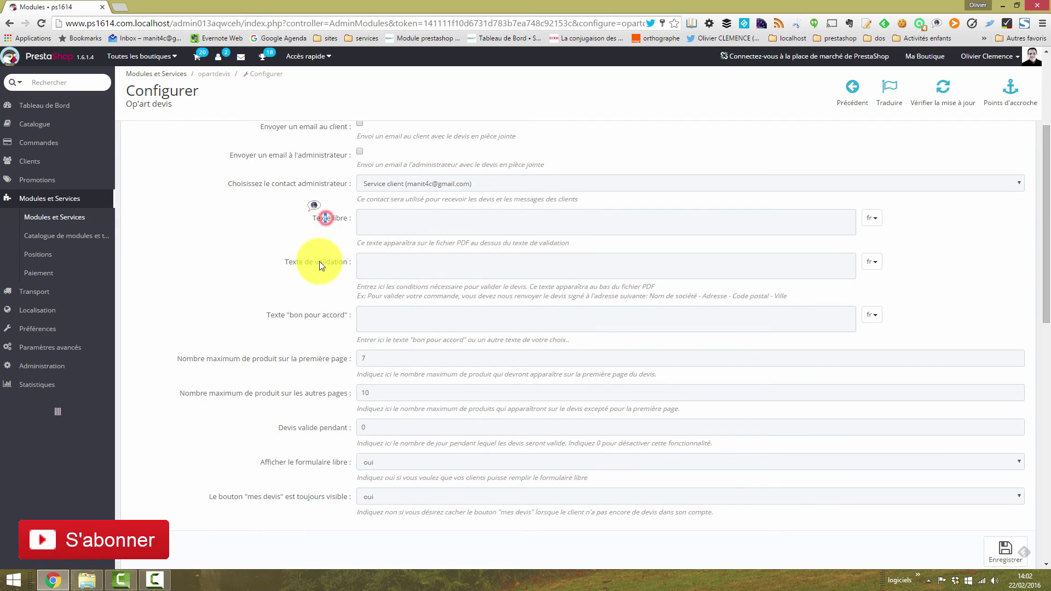
click(420, 262)
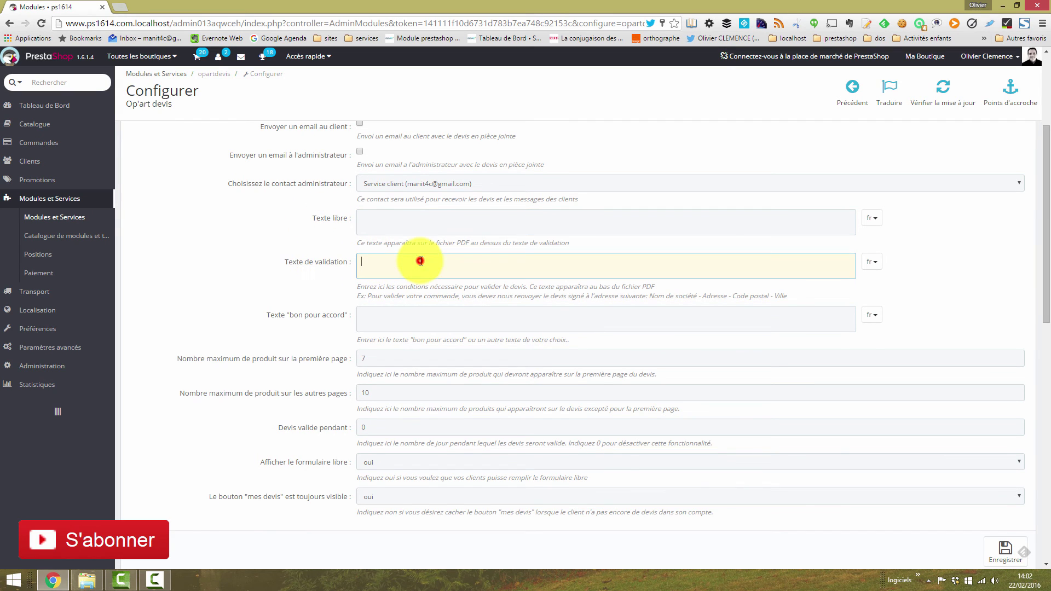
click(499, 308)
scroll(1040, 309, down, 2)
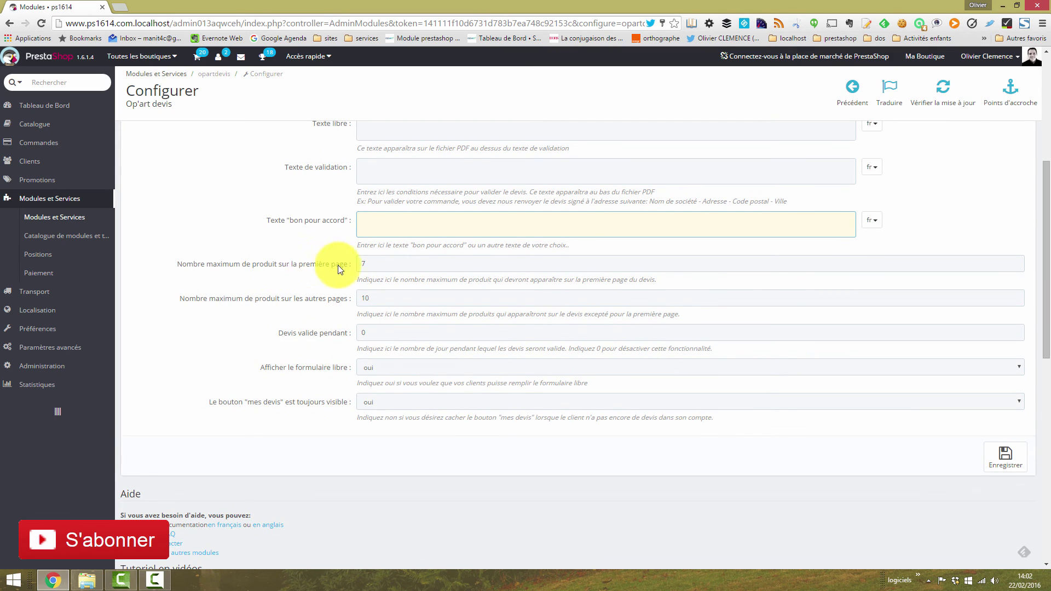
Step: Check the maximum product counts for the first page and other pages
click(389, 267)
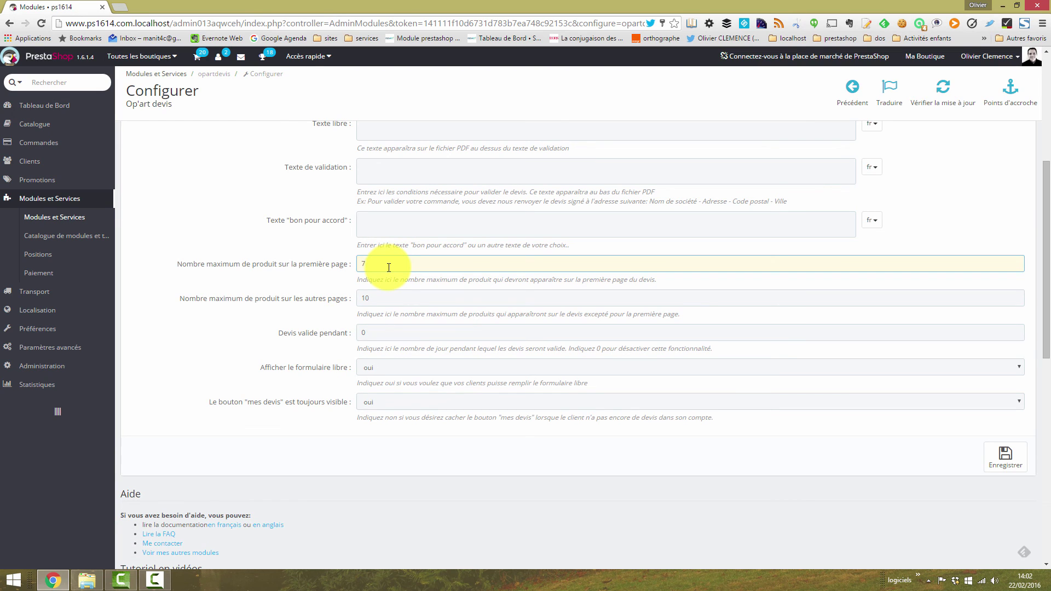
click(385, 299)
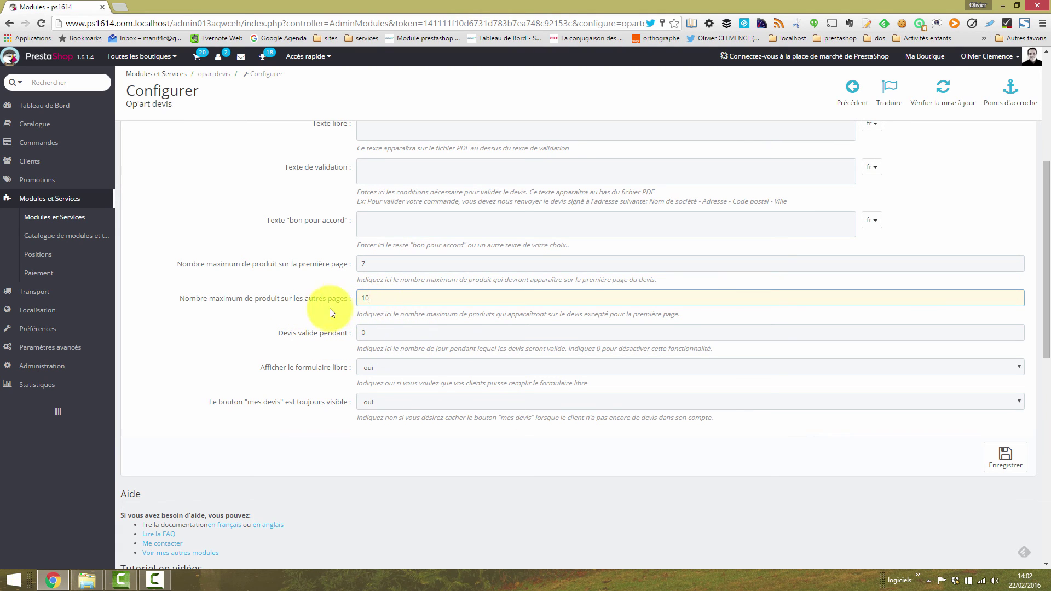
click(295, 319)
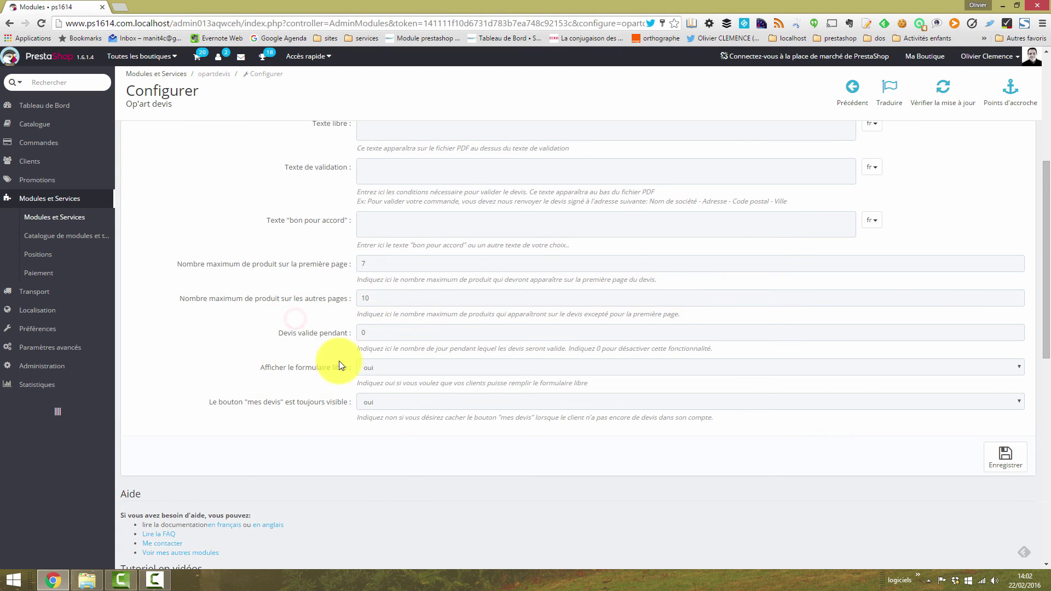
scroll(339, 360, down, 1)
Step: Make quotations valid for 10 days instead of 0
click(382, 281)
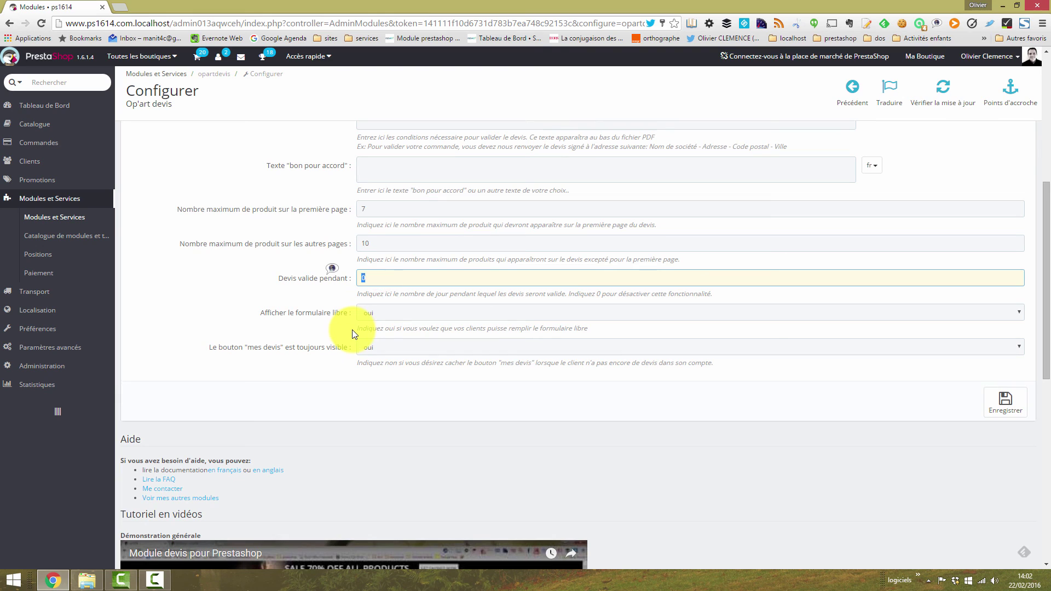
click(383, 283)
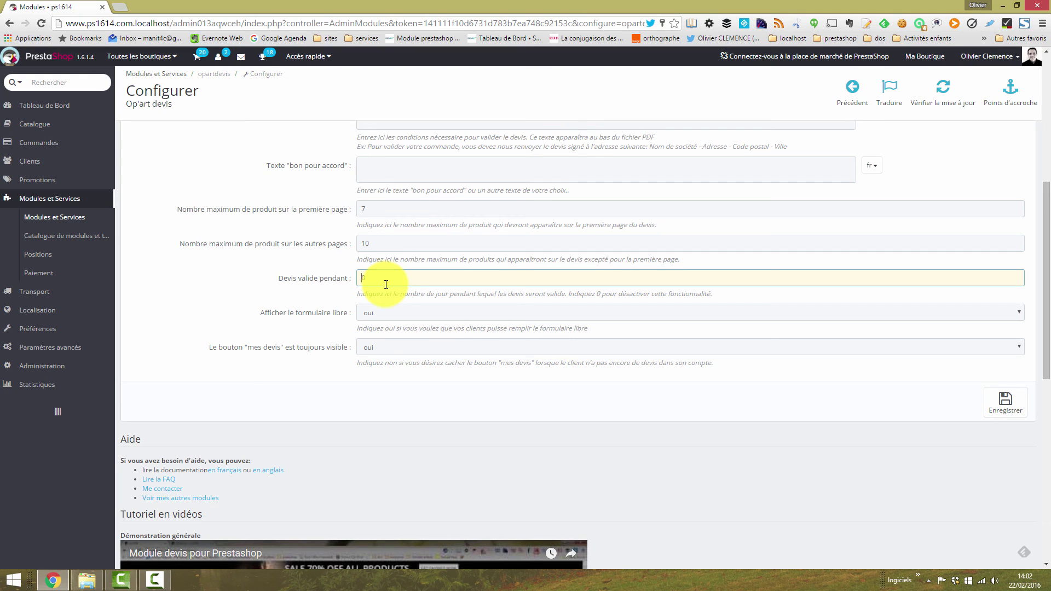
text(1)
Step: Keep the free form shown and the 'mes devis' button always visible (oui)
click(322, 310)
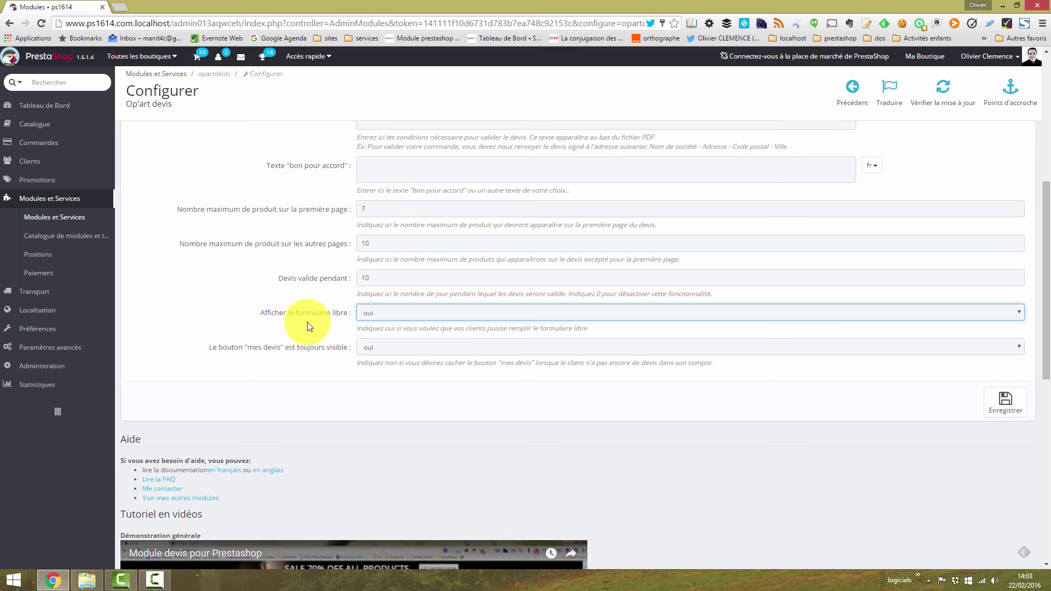
click(307, 324)
scroll(308, 329, down, 1)
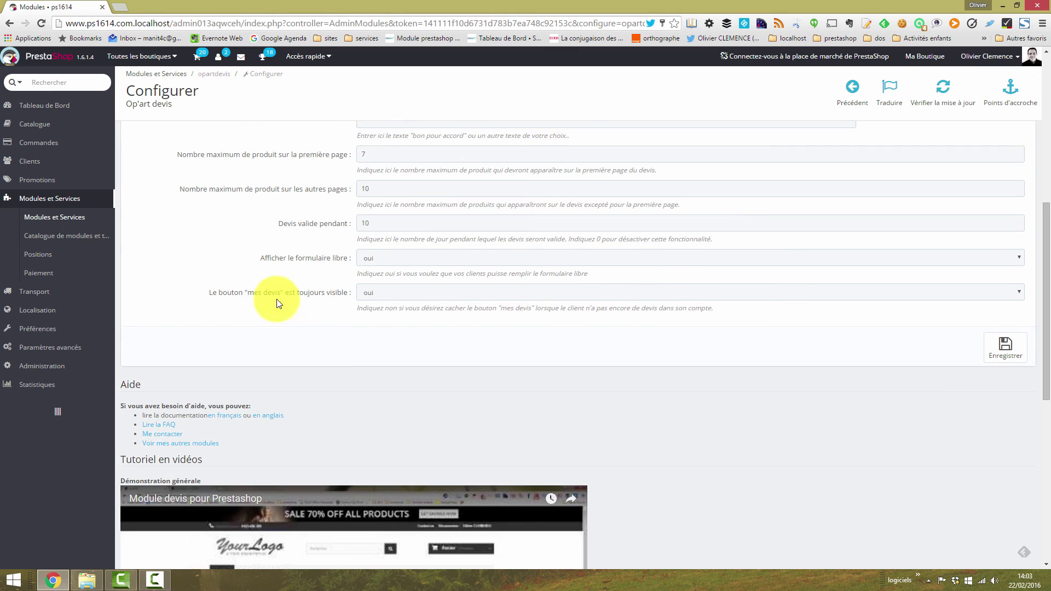
click(385, 294)
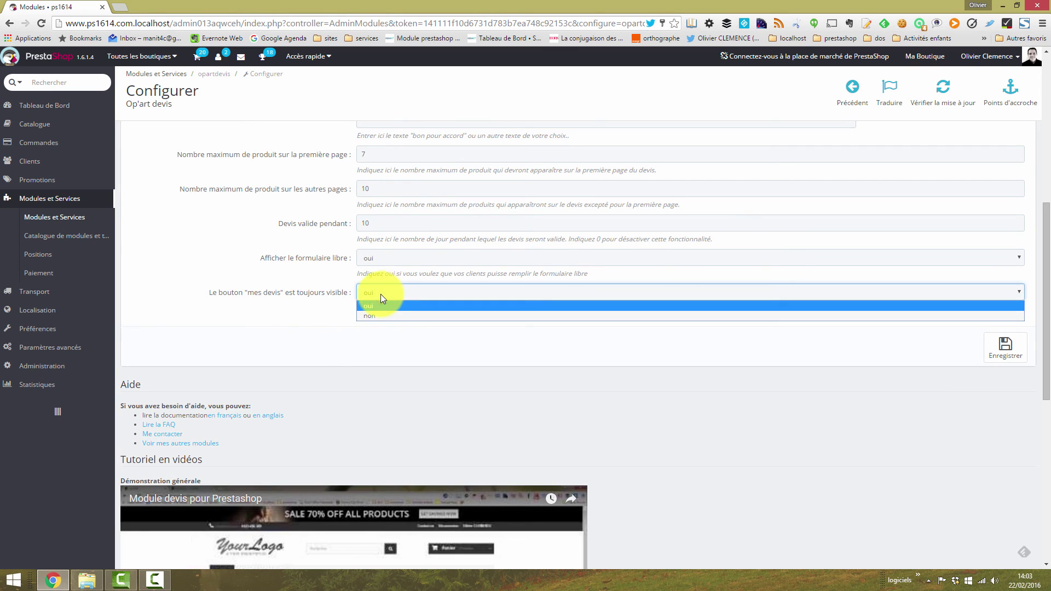
click(370, 298)
click(317, 297)
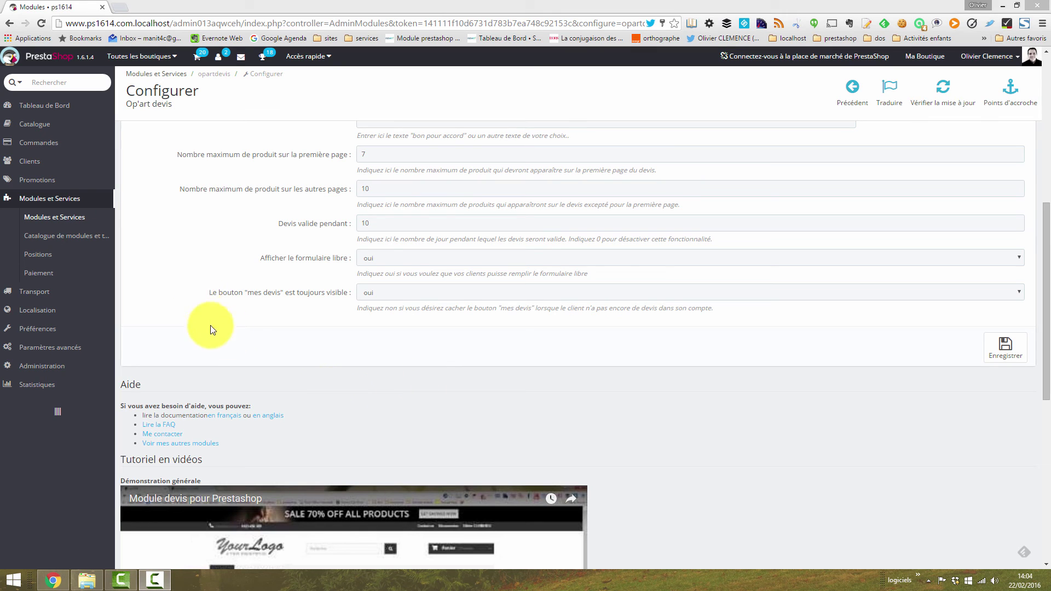
Step: Start a new quotation named 'Devis de test' from Commandes > Quotations
mouse_move(52, 145)
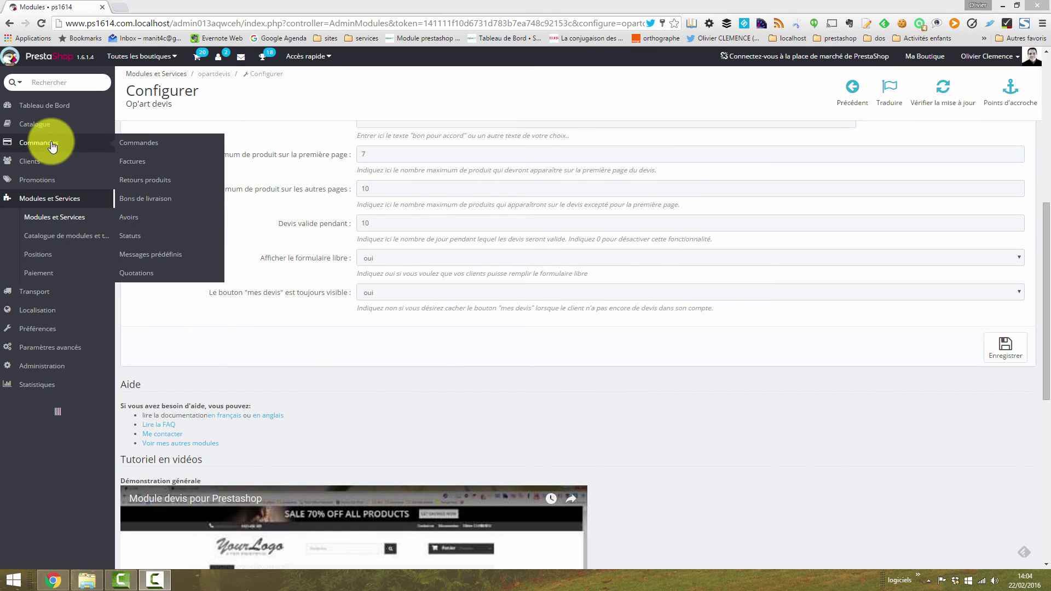
click(134, 273)
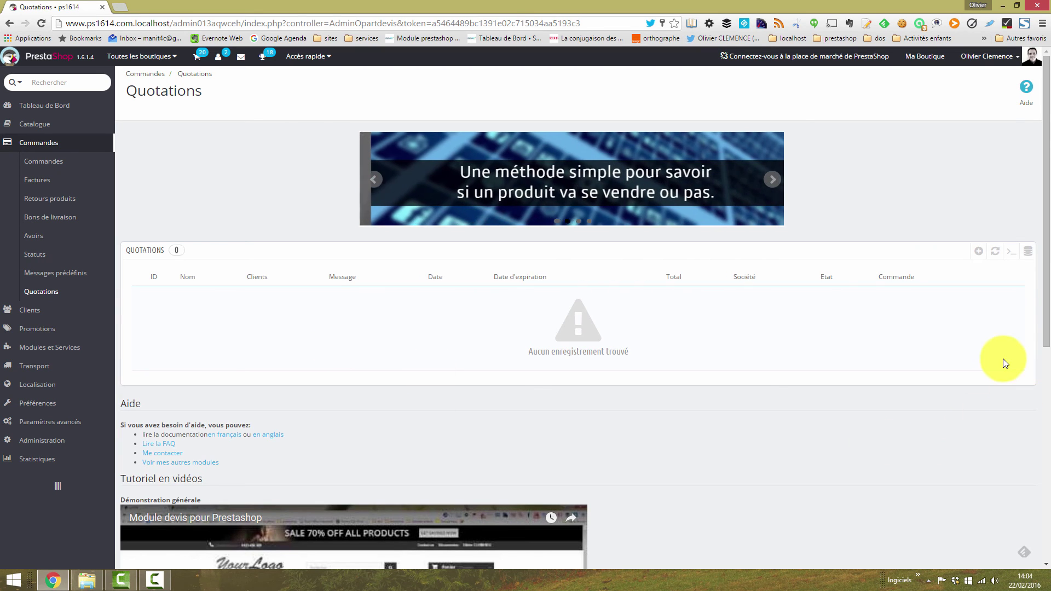
click(982, 259)
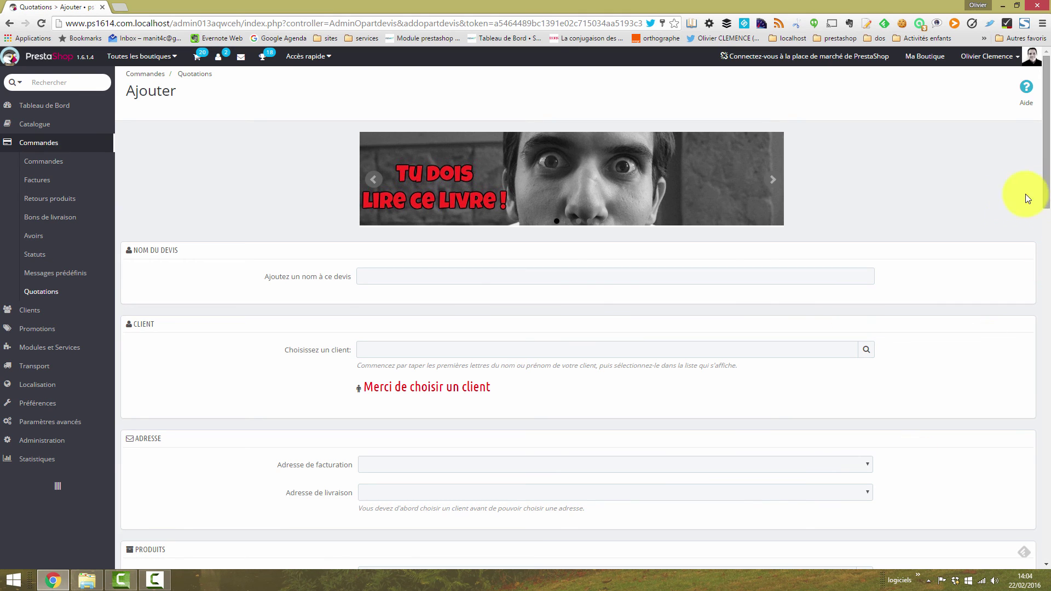
click(361, 271)
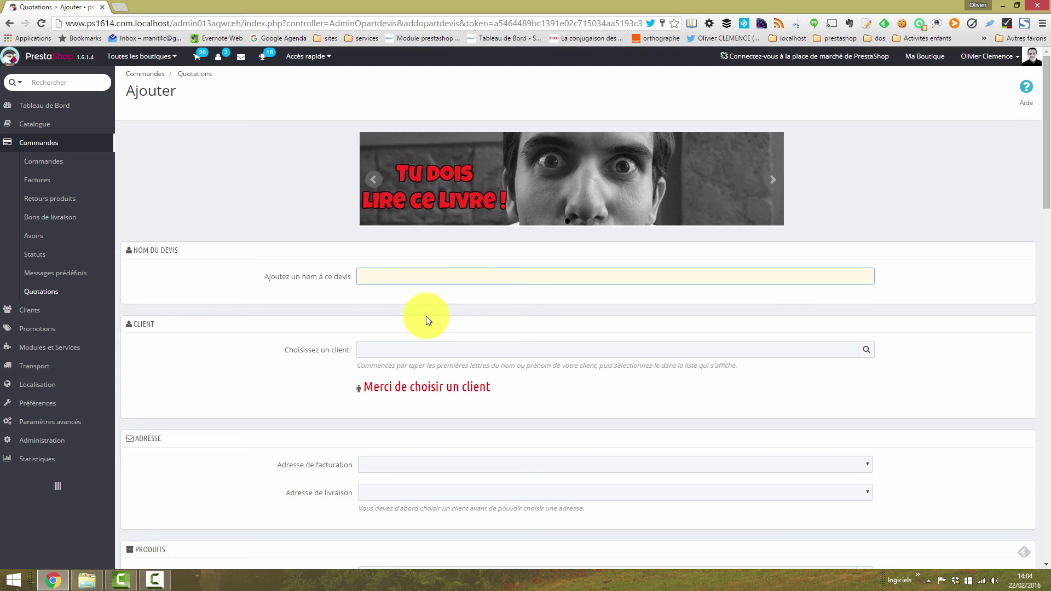
text(Devis de test)
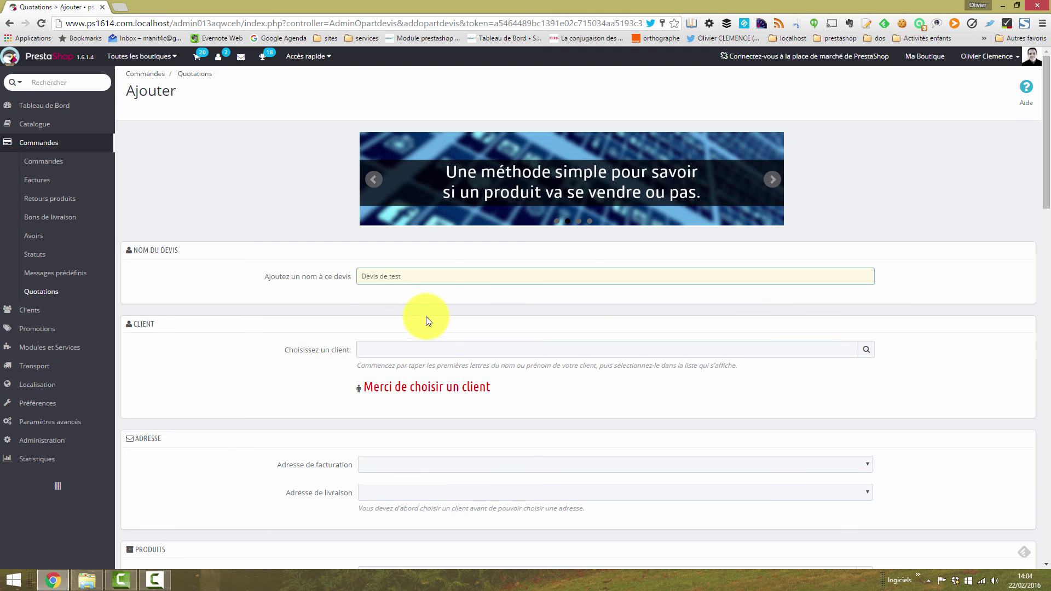
Step: Assign the customer found by searching 'ol' to the quotation
click(432, 346)
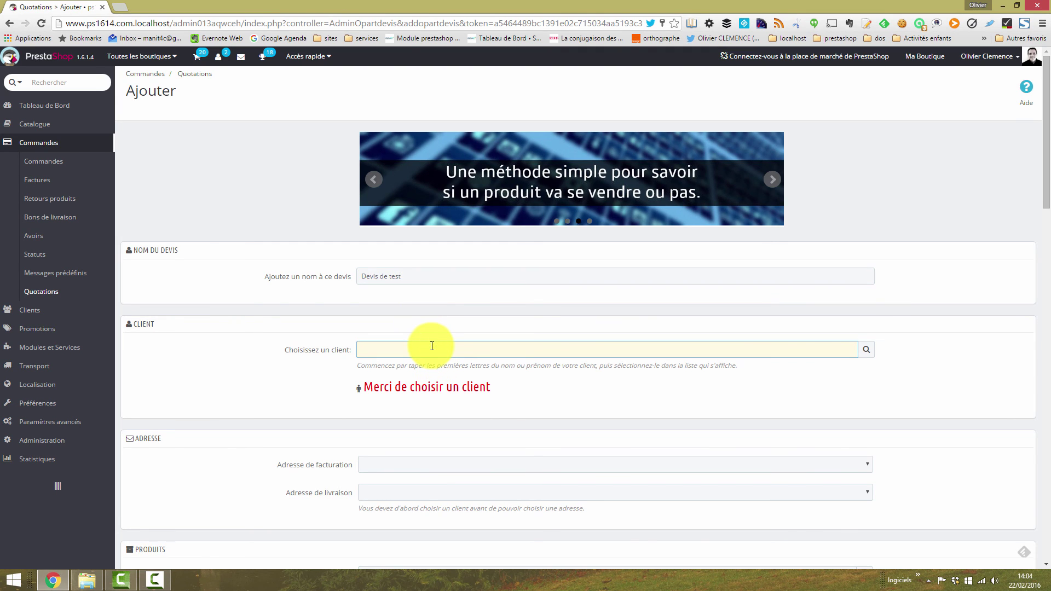
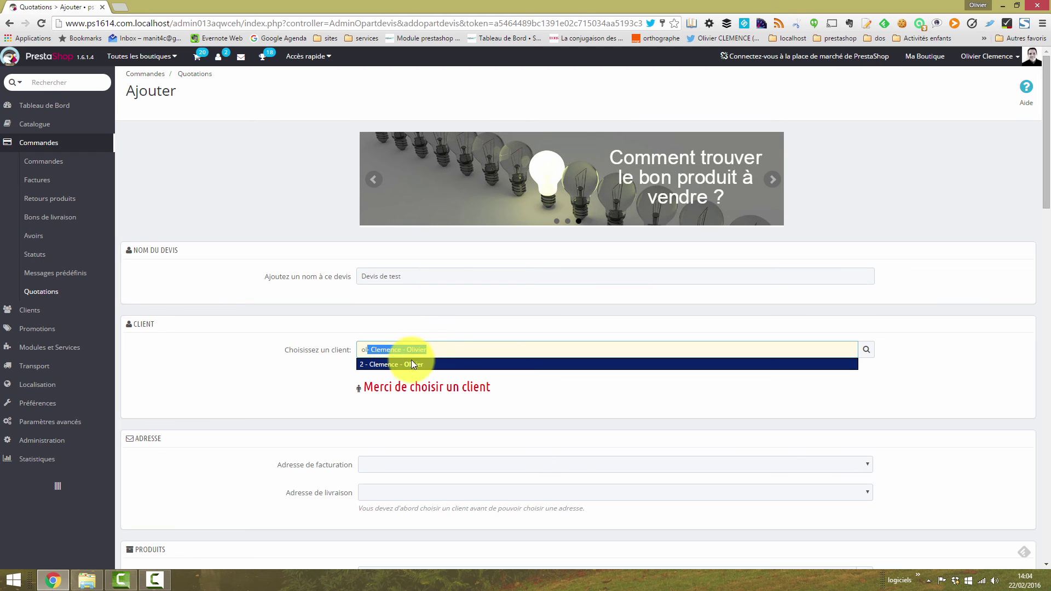
click(410, 363)
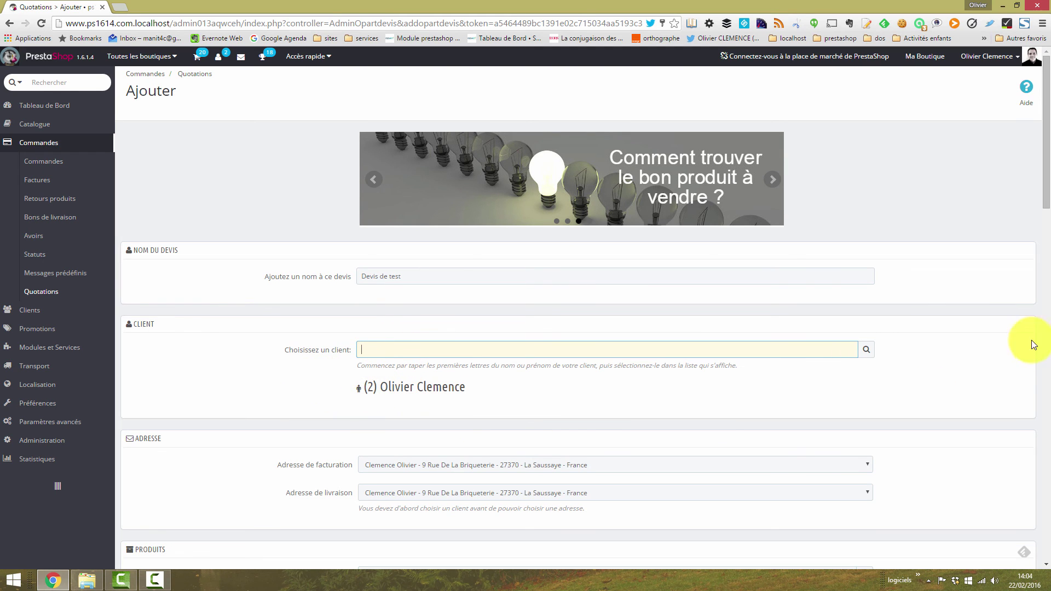
click(1047, 215)
drag(1046, 223, 1046, 156)
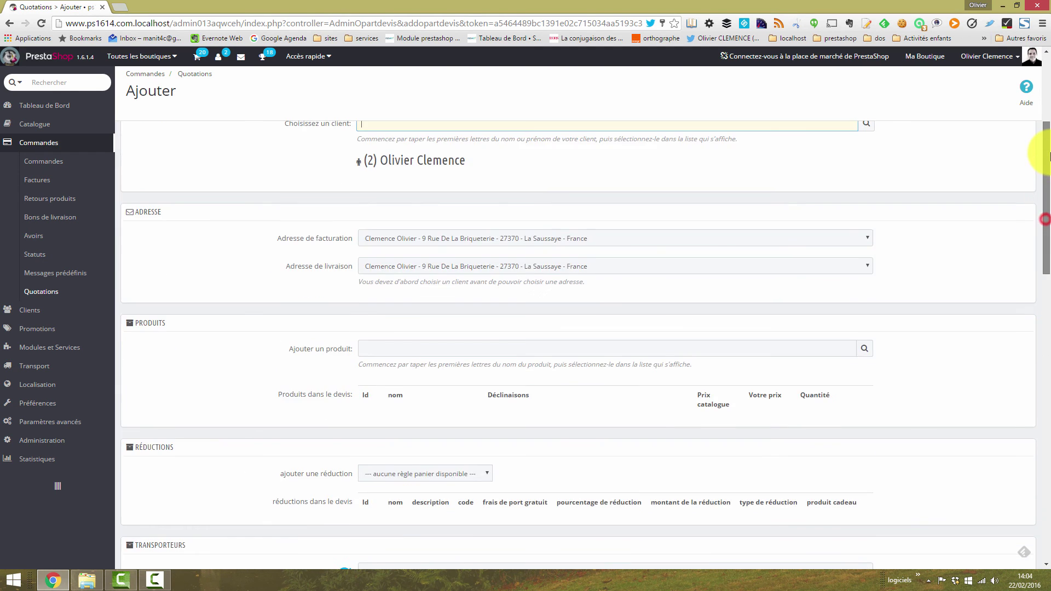
Step: Keep the customer's first address as the billing address
click(474, 236)
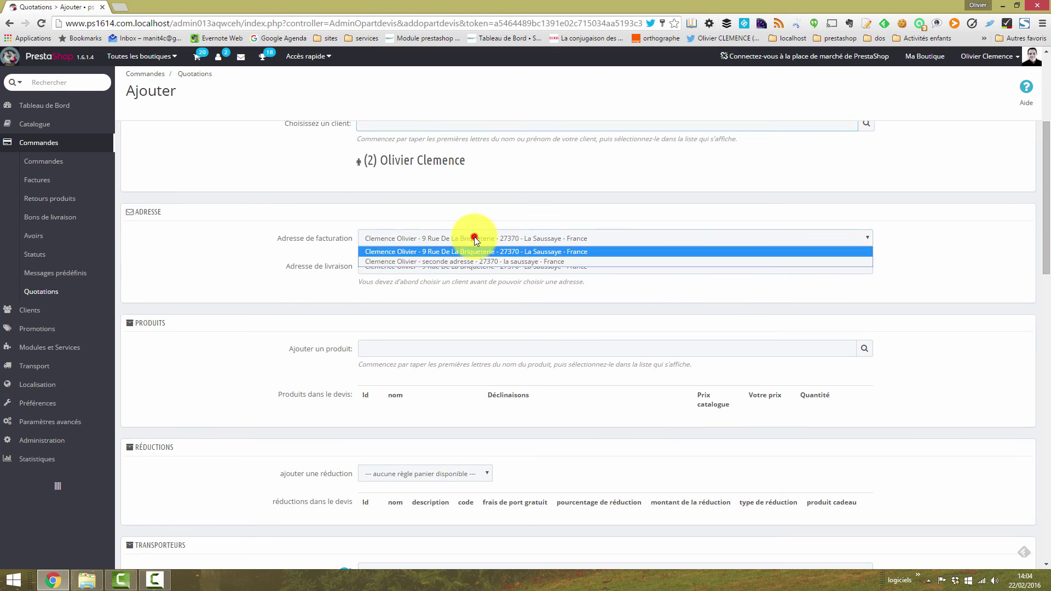
click(206, 249)
click(438, 233)
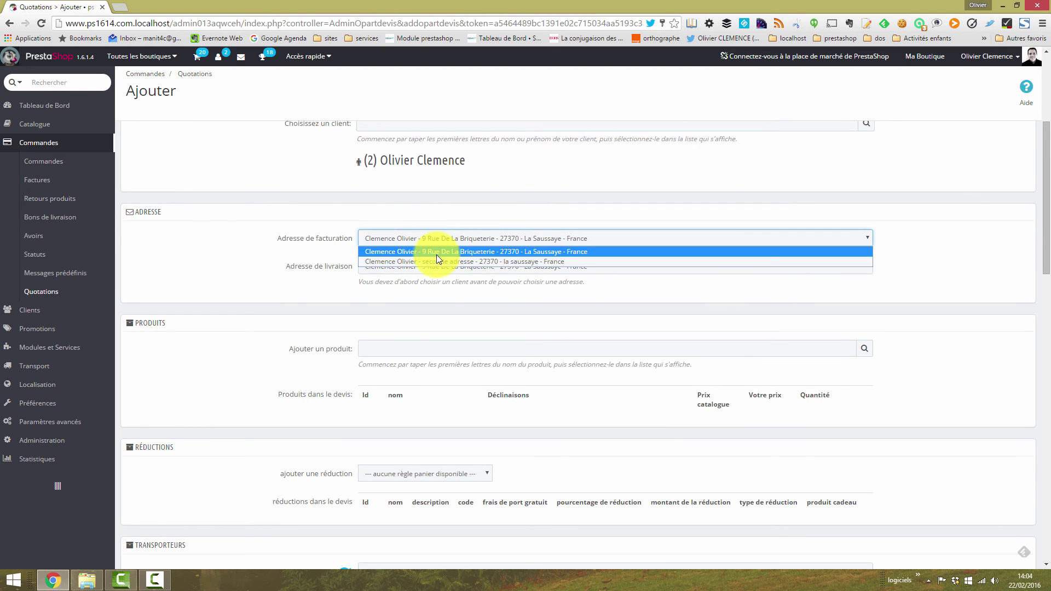
click(299, 274)
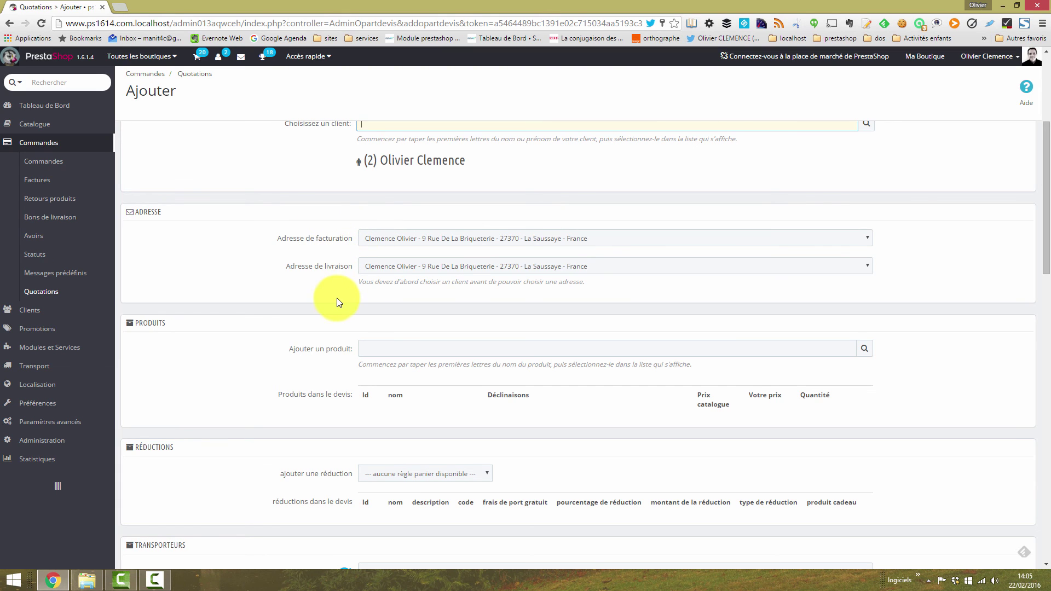
Step: Add Robe d'été imprimée and Robe en mousseline imprimée to the quotation
click(370, 349)
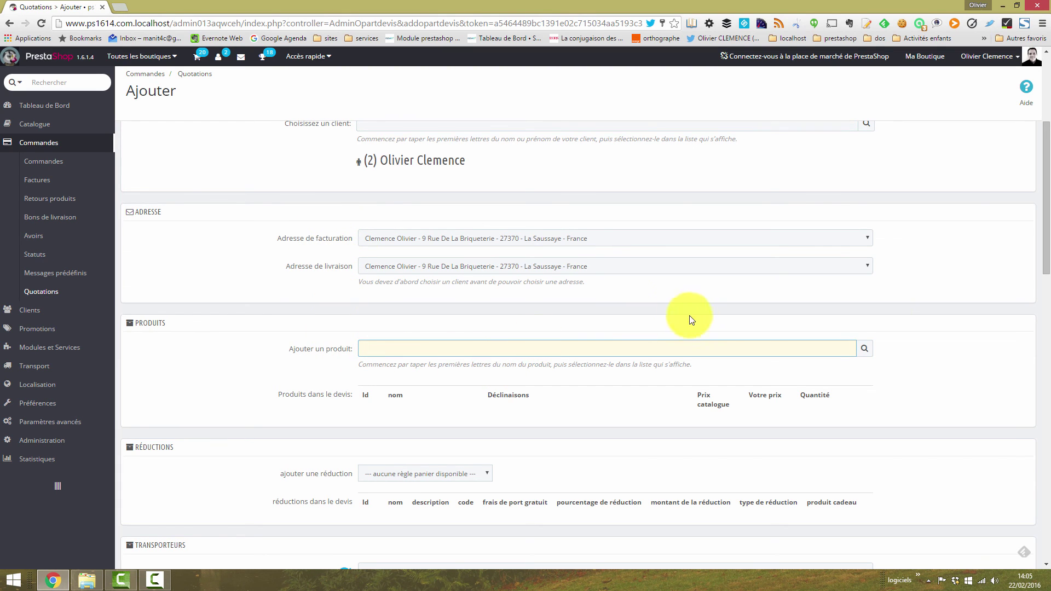
scroll(1044, 258, down, 1)
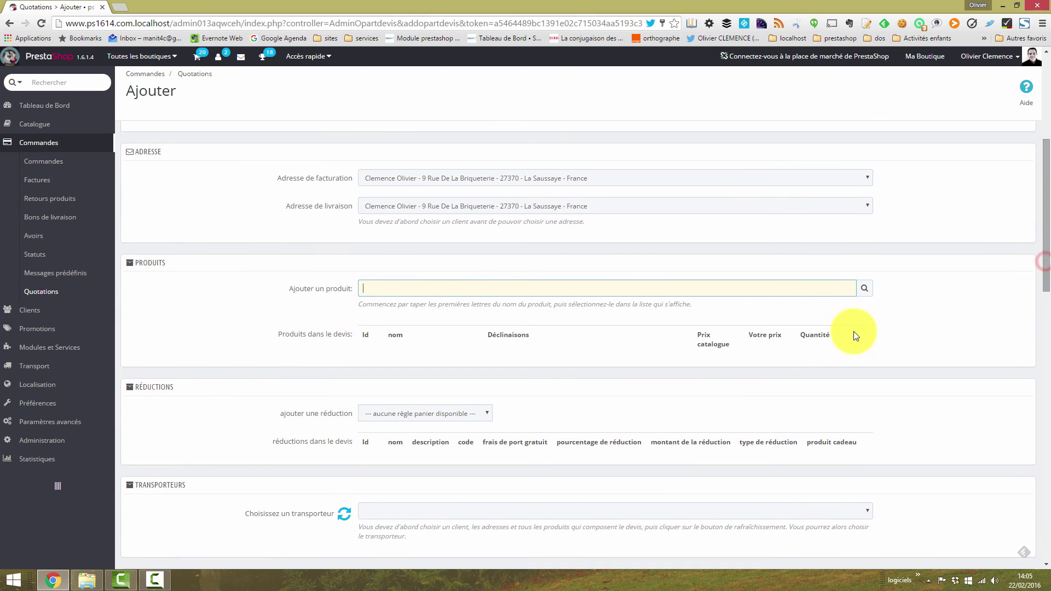
text(ro)
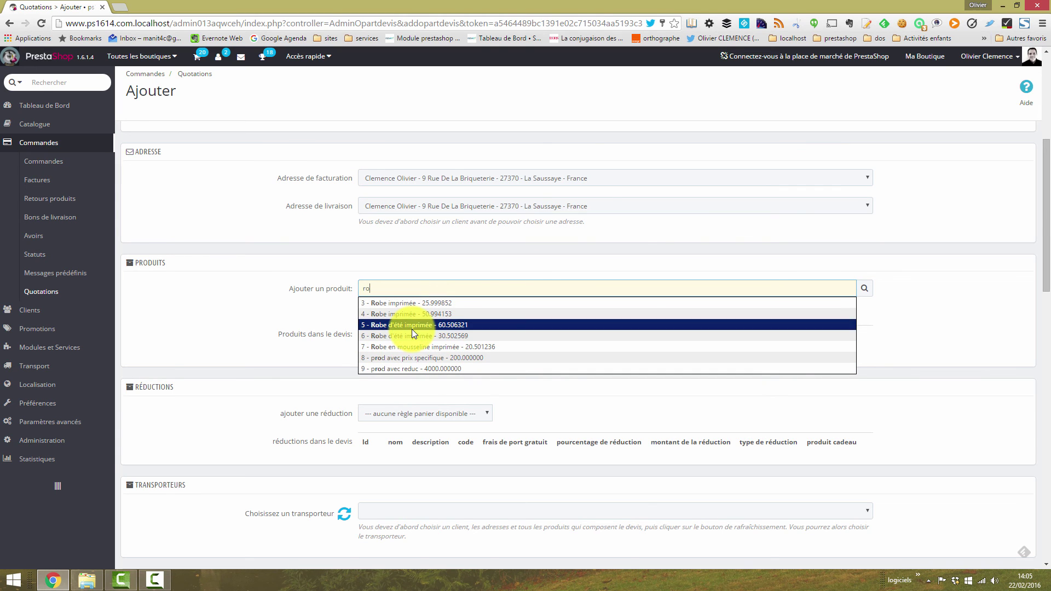
click(415, 326)
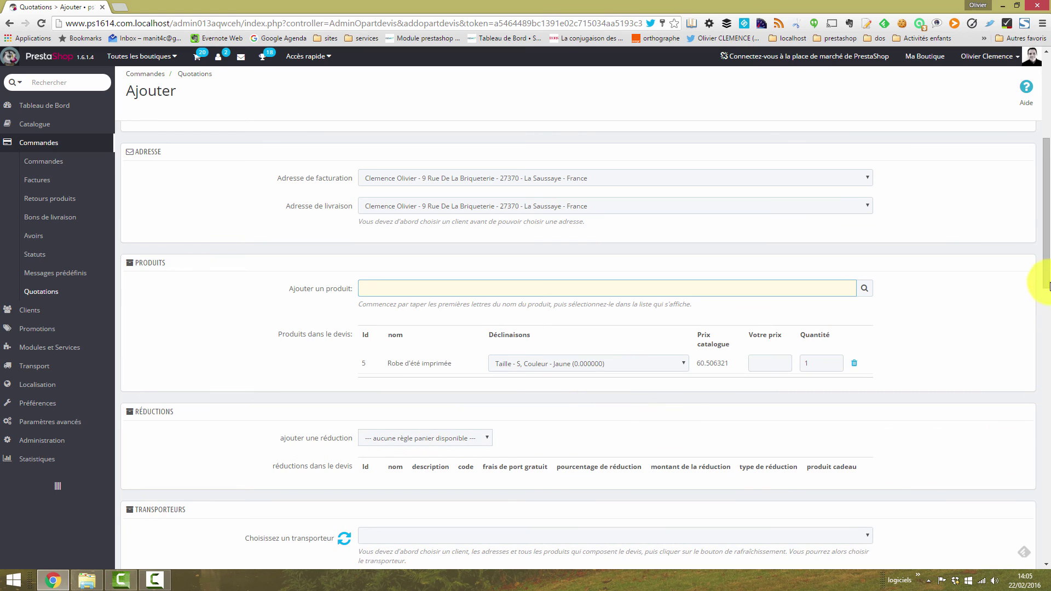
drag(1045, 268, 1046, 288)
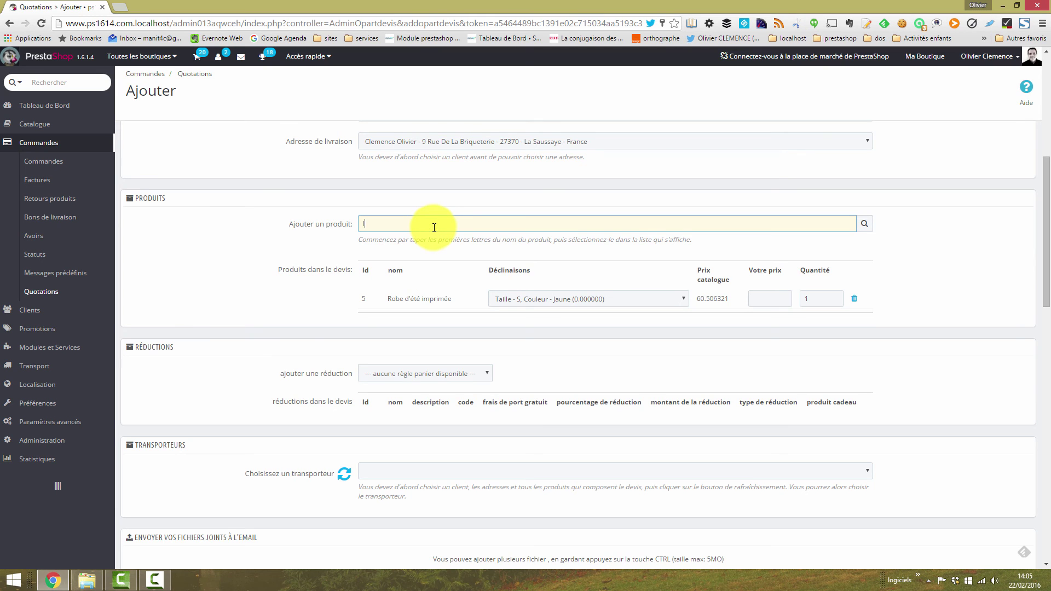
click(398, 245)
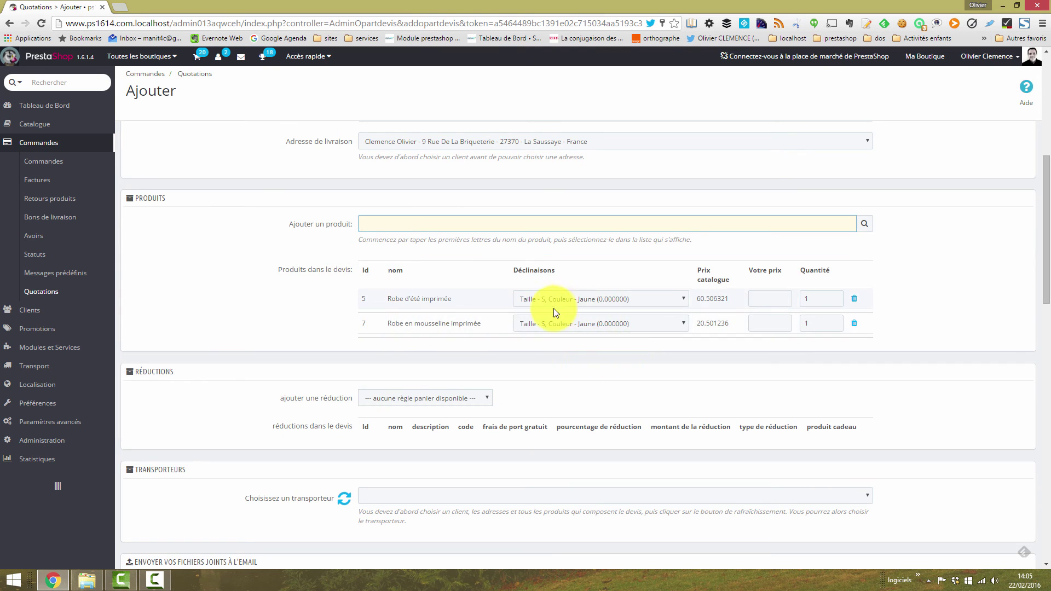
Step: Set the Robe d'été imprimée variant to size S, orange
click(570, 301)
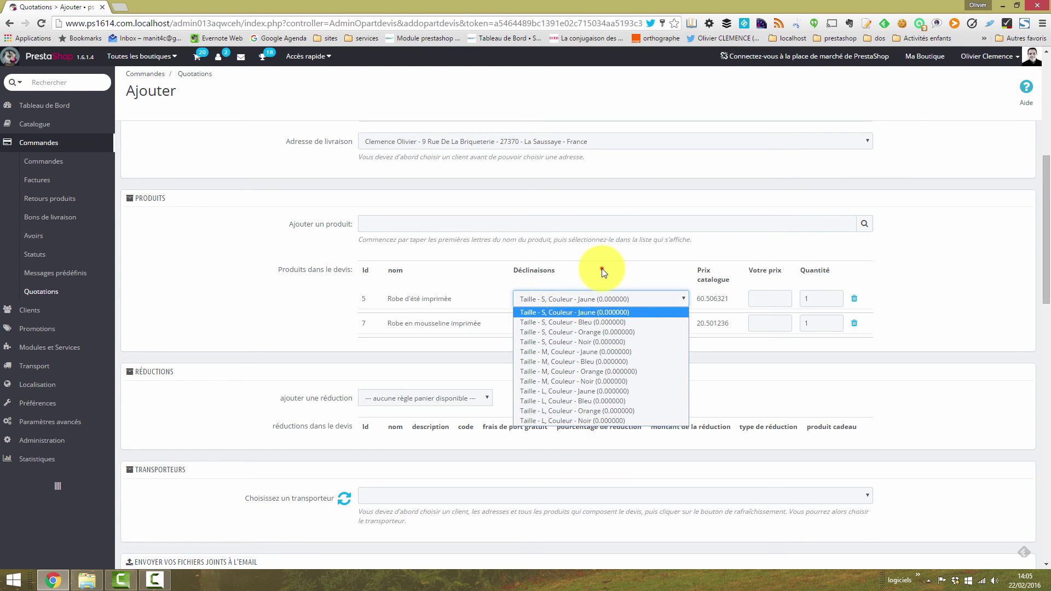
click(602, 268)
click(587, 300)
click(580, 332)
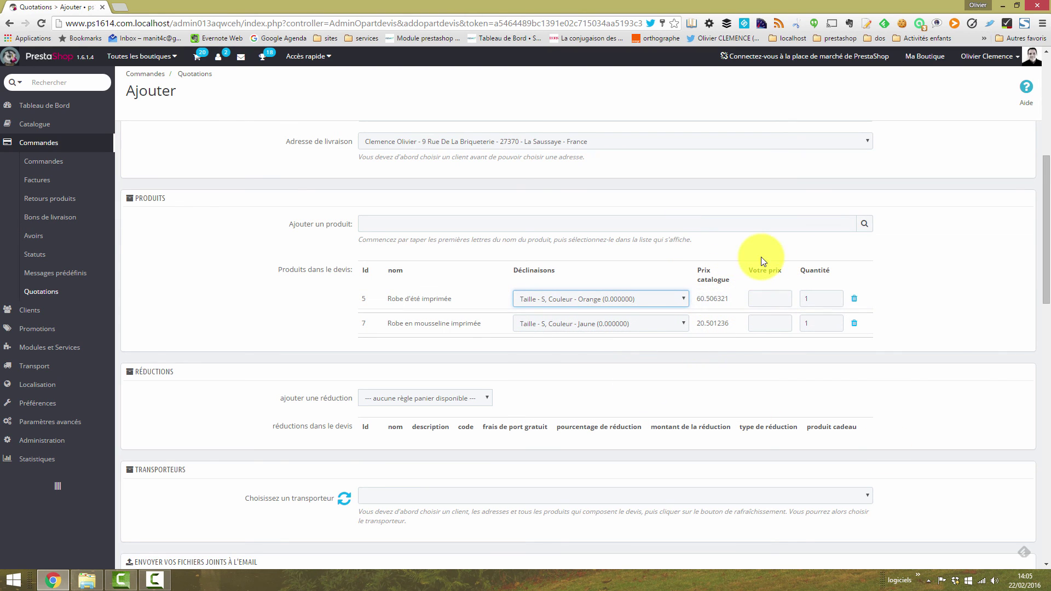
Step: Price the summer dress at 50 and the chiffon dress at 15
click(765, 299)
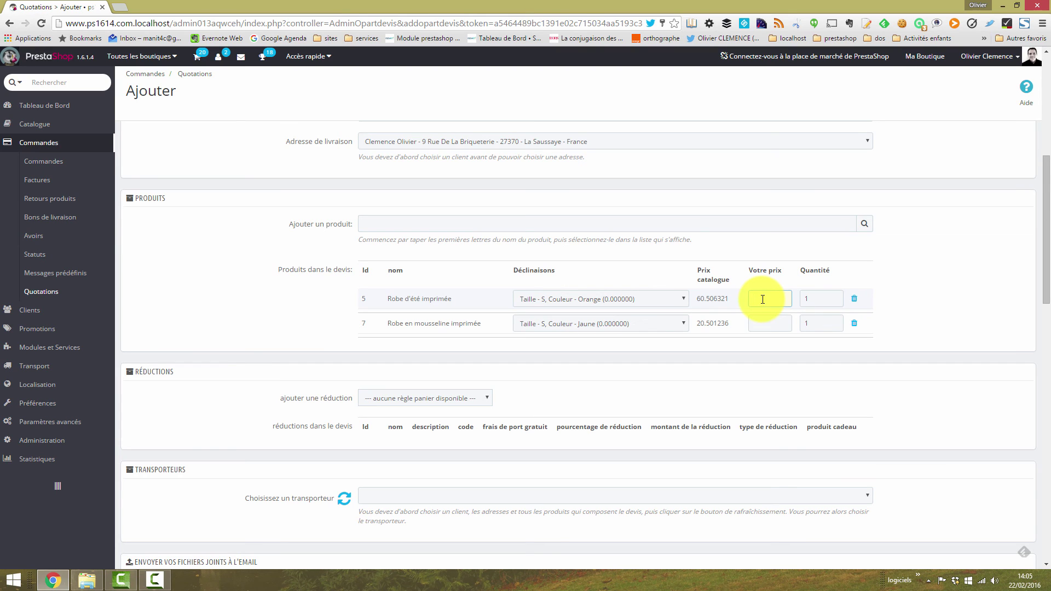
text(50)
click(764, 325)
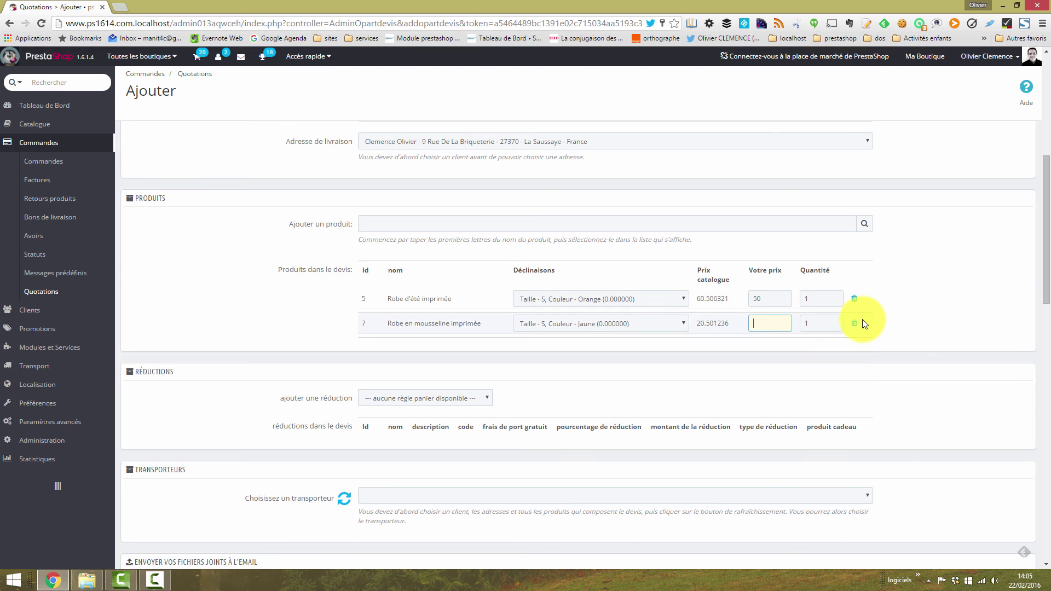
text(15)
click(925, 261)
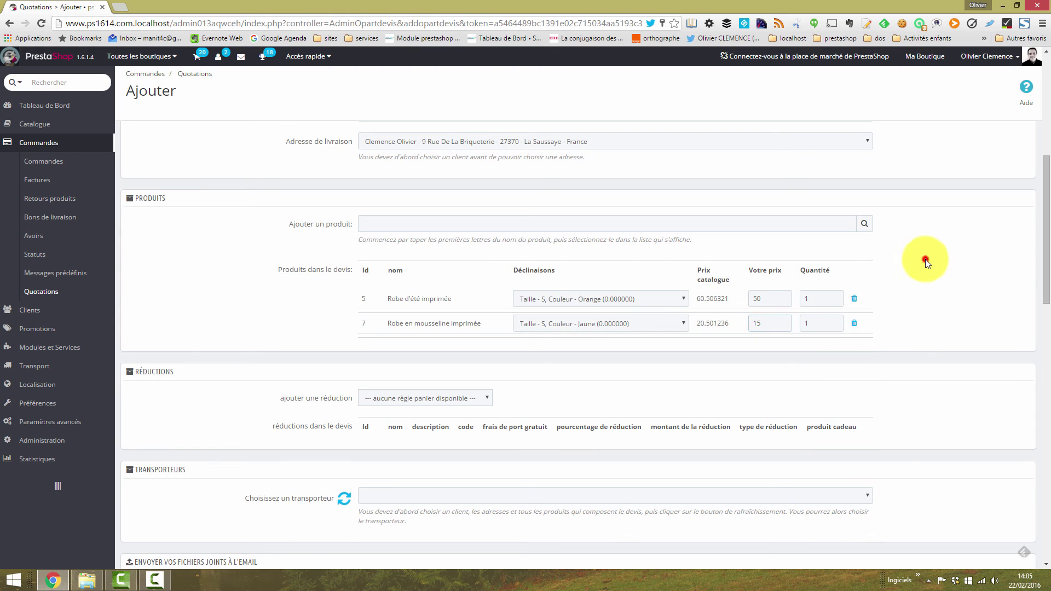
Step: Set quantities to 3 for the summer dress and 2 for the chiffon dress
double_click(822, 299)
text(3)
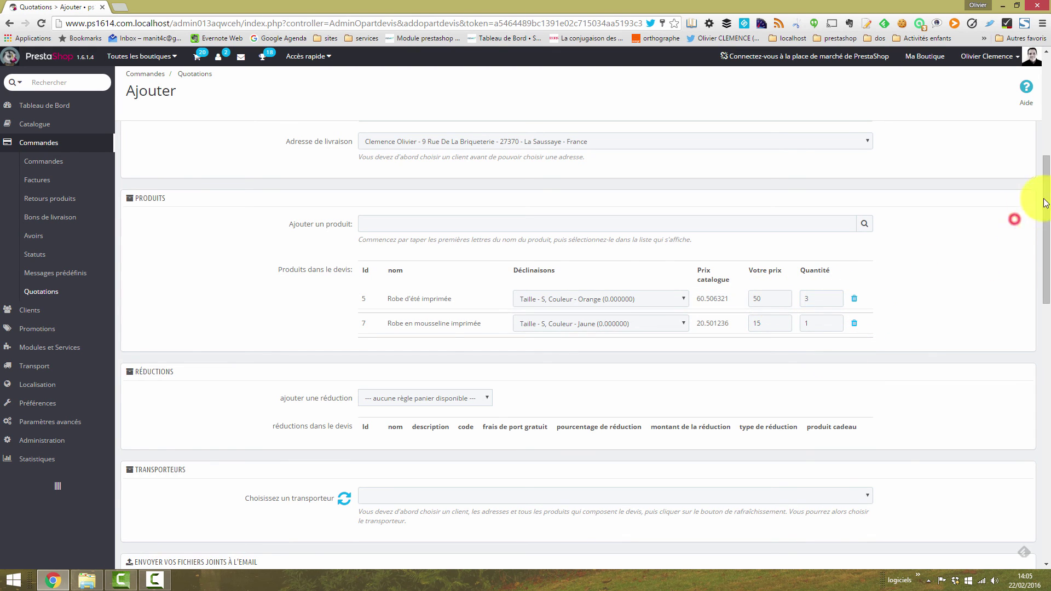
drag(1045, 191, 1044, 206)
double_click(835, 269)
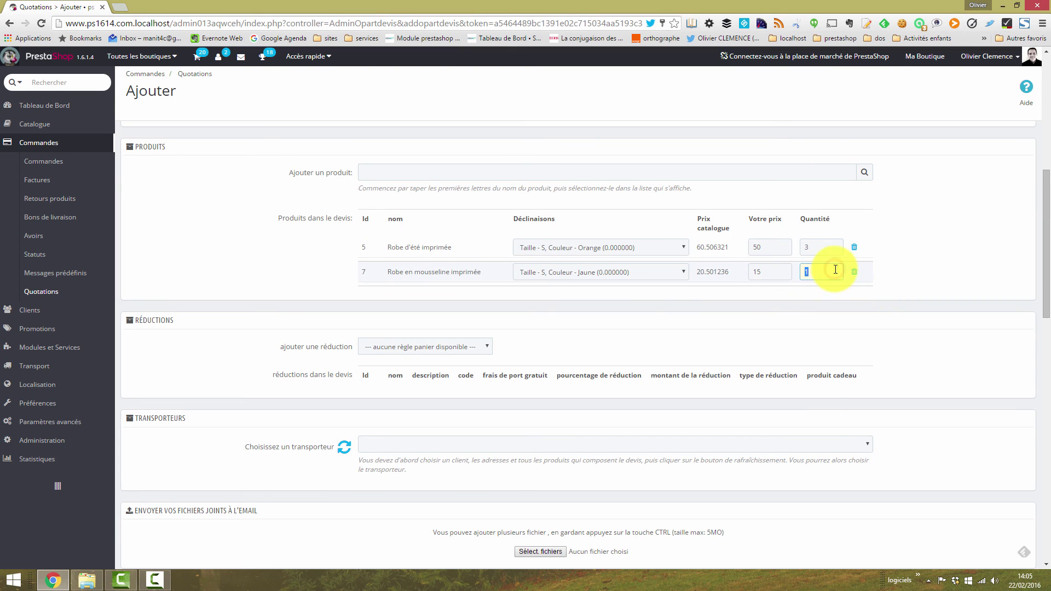
text(2)
click(928, 238)
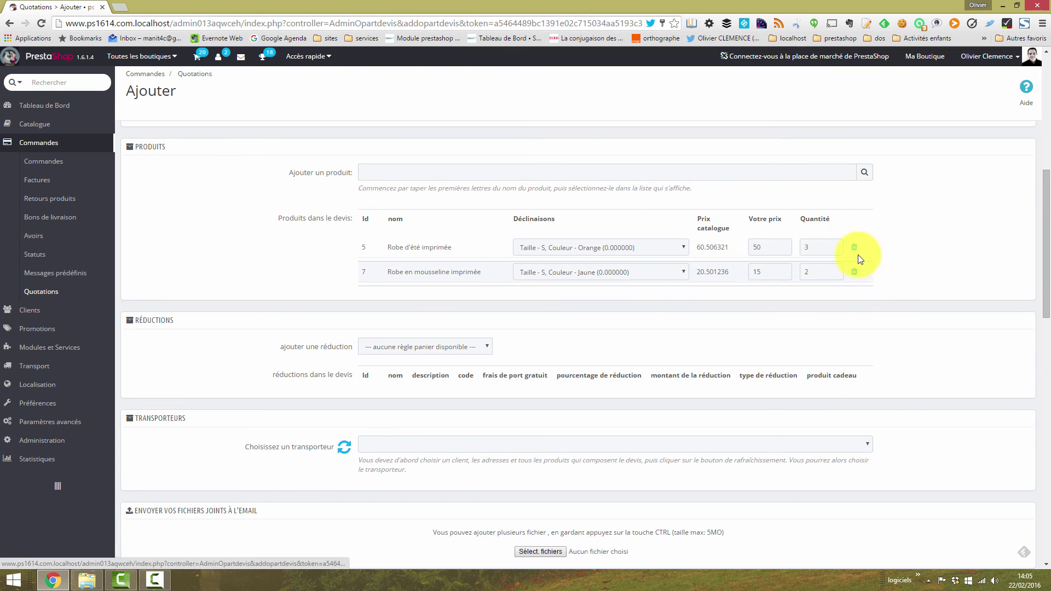
scroll(487, 305, down, 1)
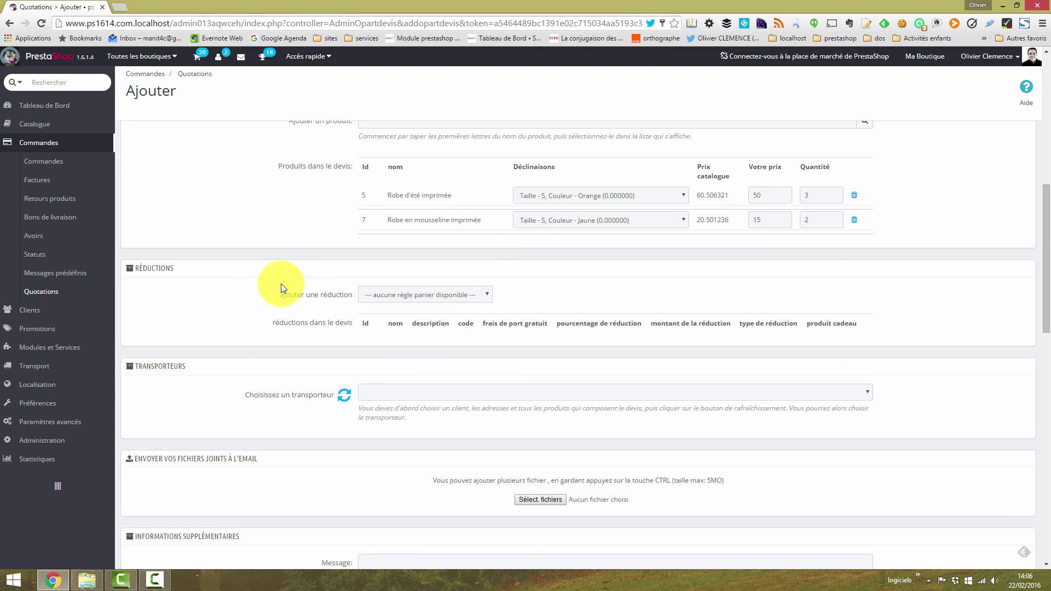
Step: Check the Réductions list, leaving the quotation without any cart rule
click(478, 298)
click(439, 309)
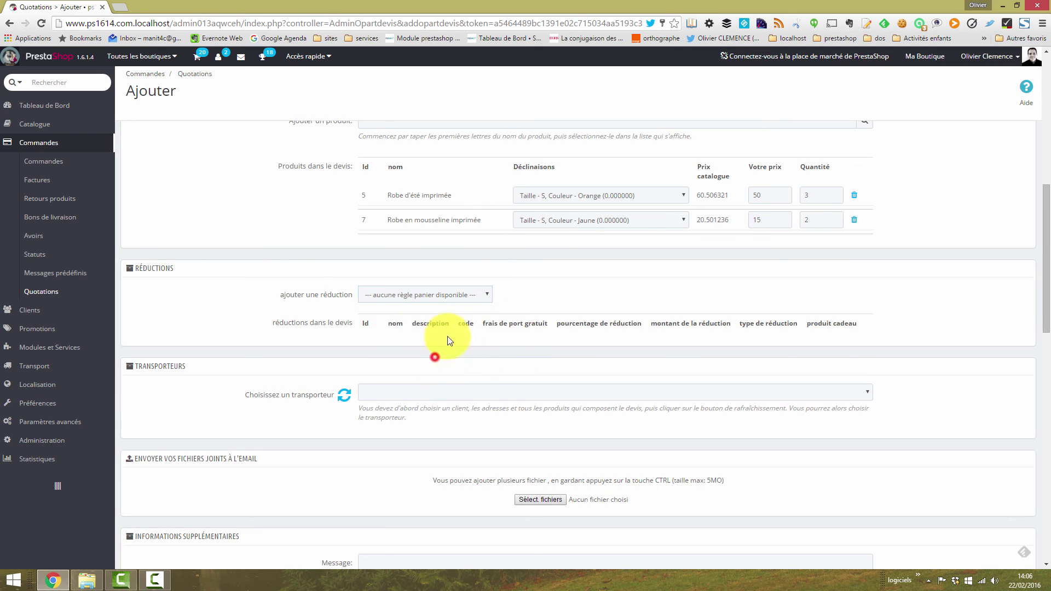
click(415, 302)
click(462, 294)
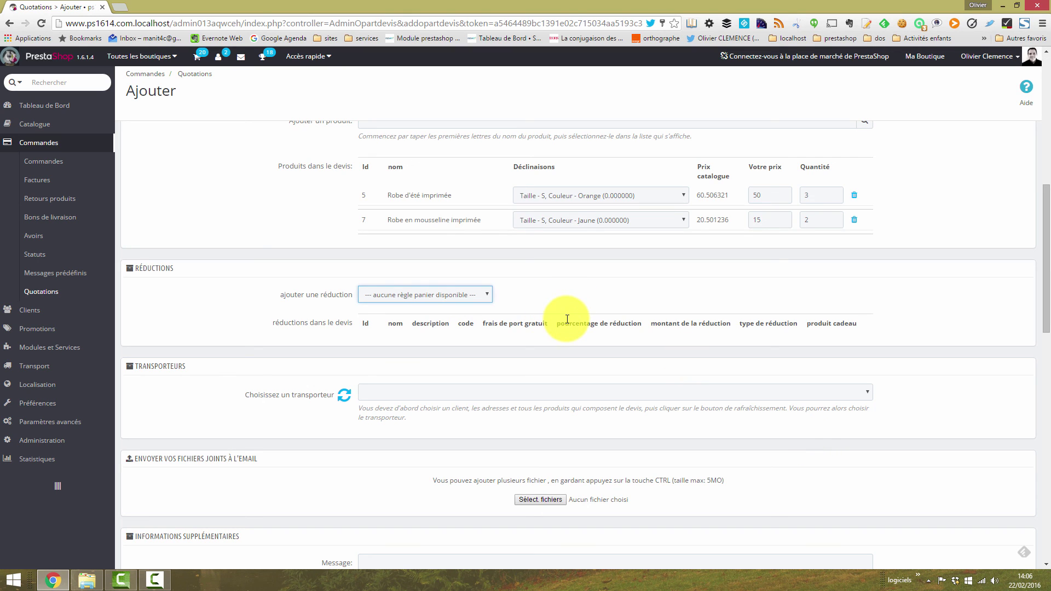
Step: Refresh the carrier list and keep ps1614 at 0 € (HT) as carrier
drag(1041, 237, 1033, 262)
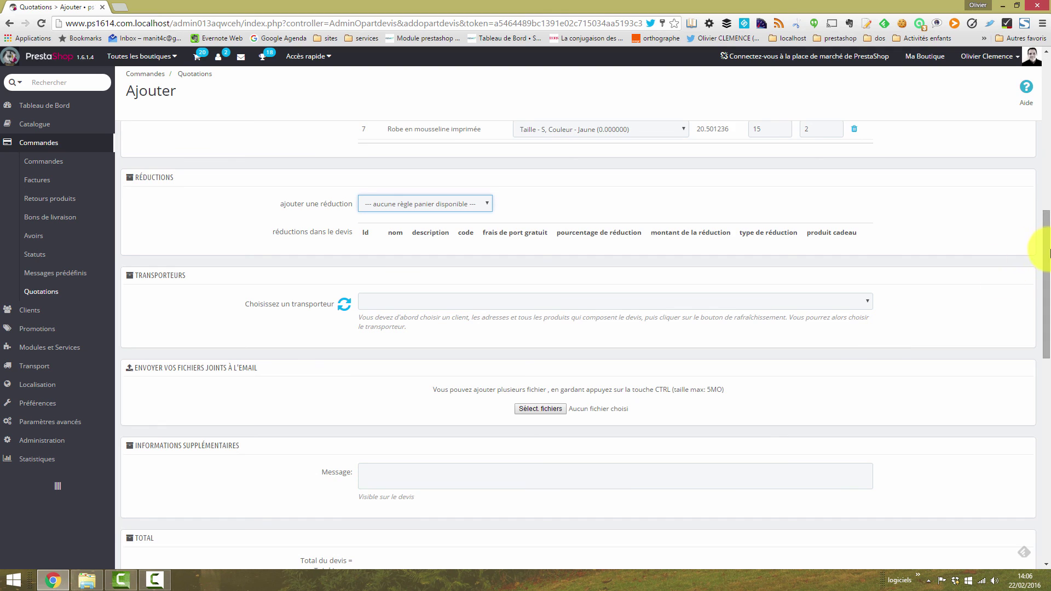
drag(1046, 243, 1049, 263)
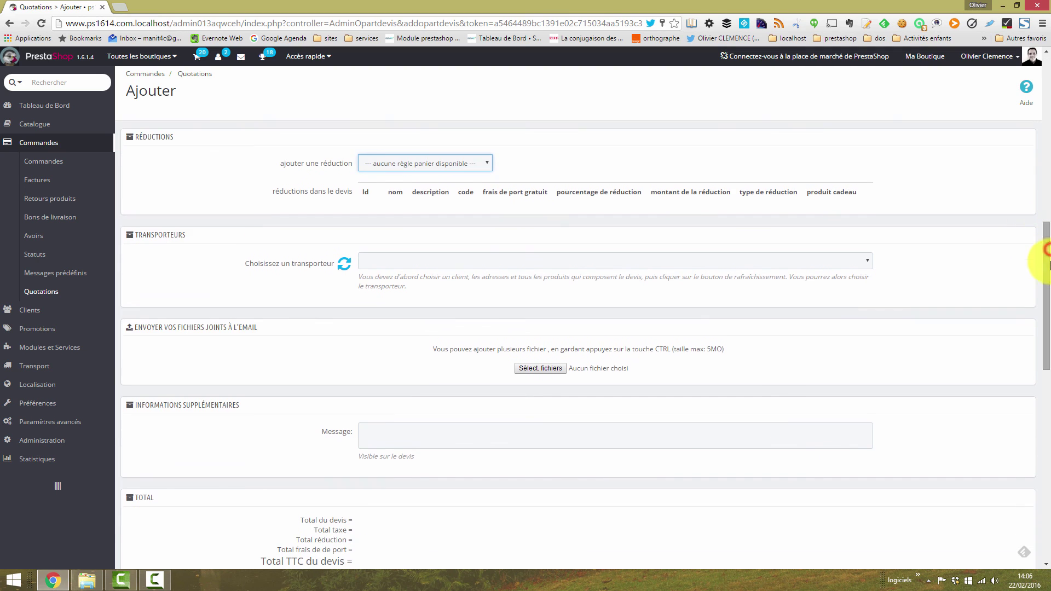
click(344, 268)
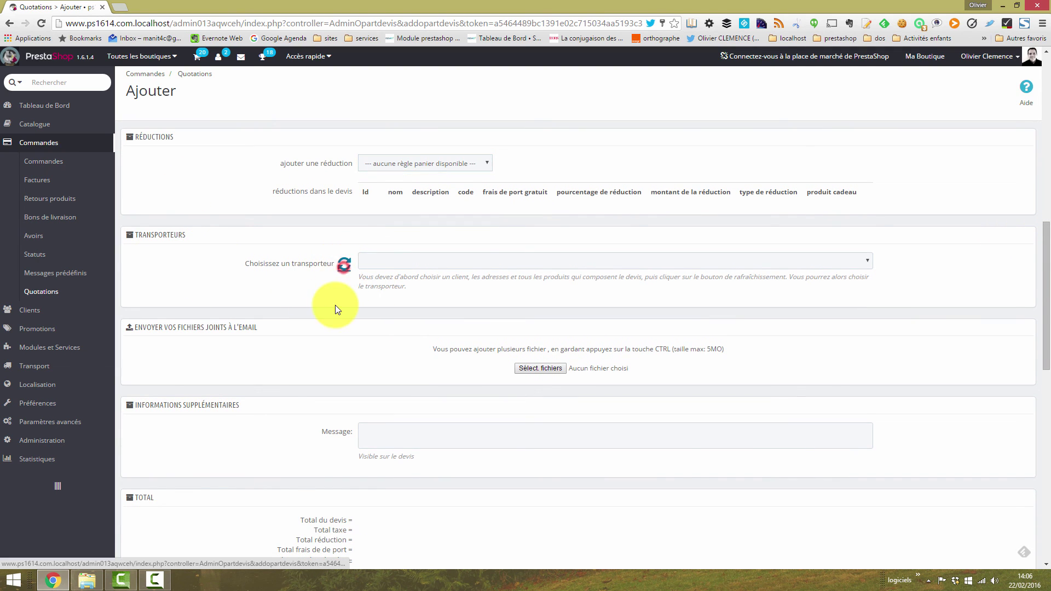
click(560, 262)
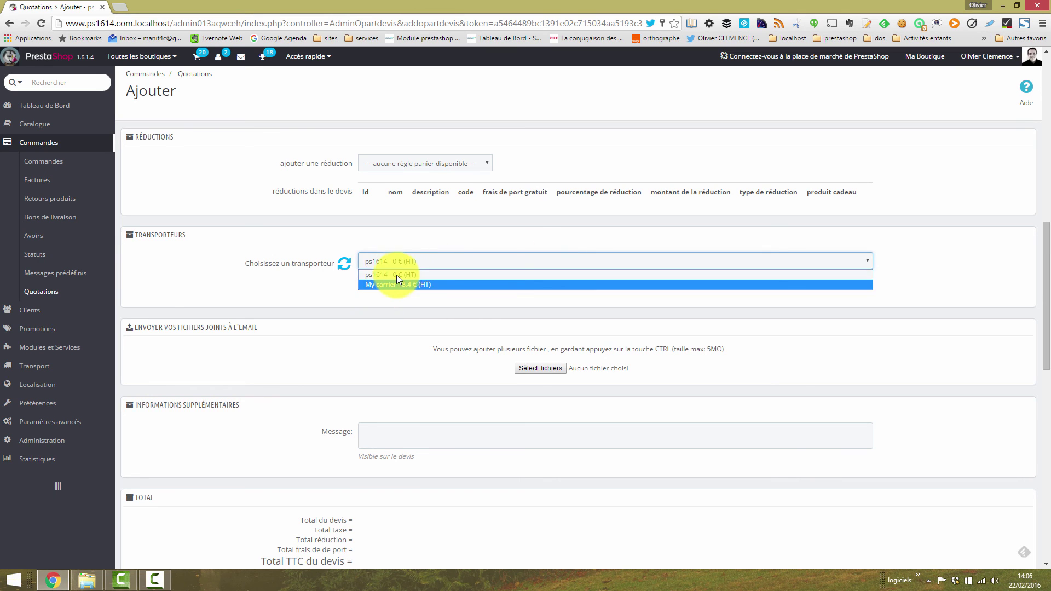
click(916, 318)
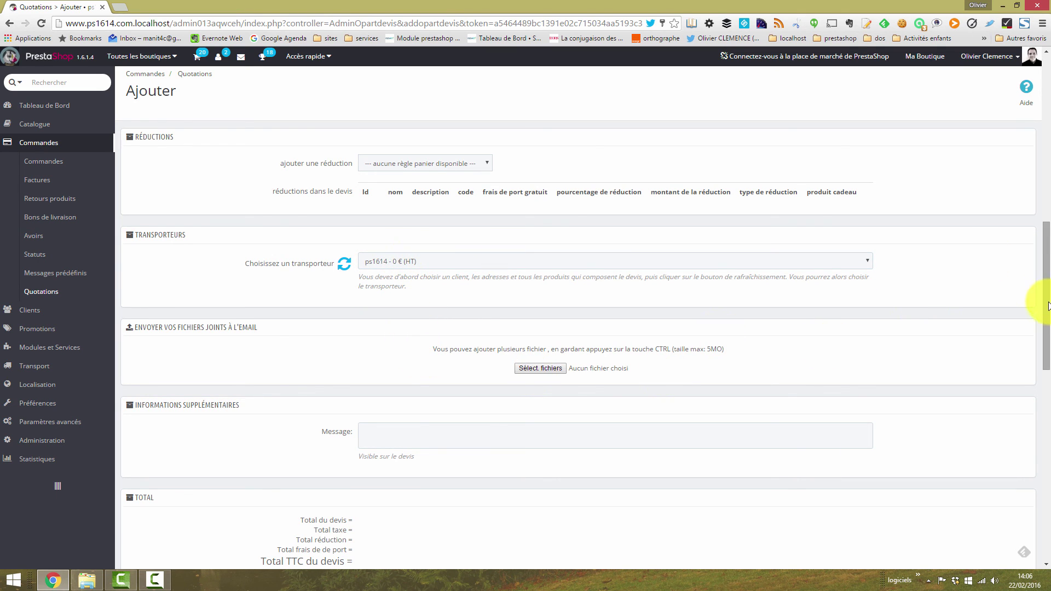
scroll(1047, 305, up, 4)
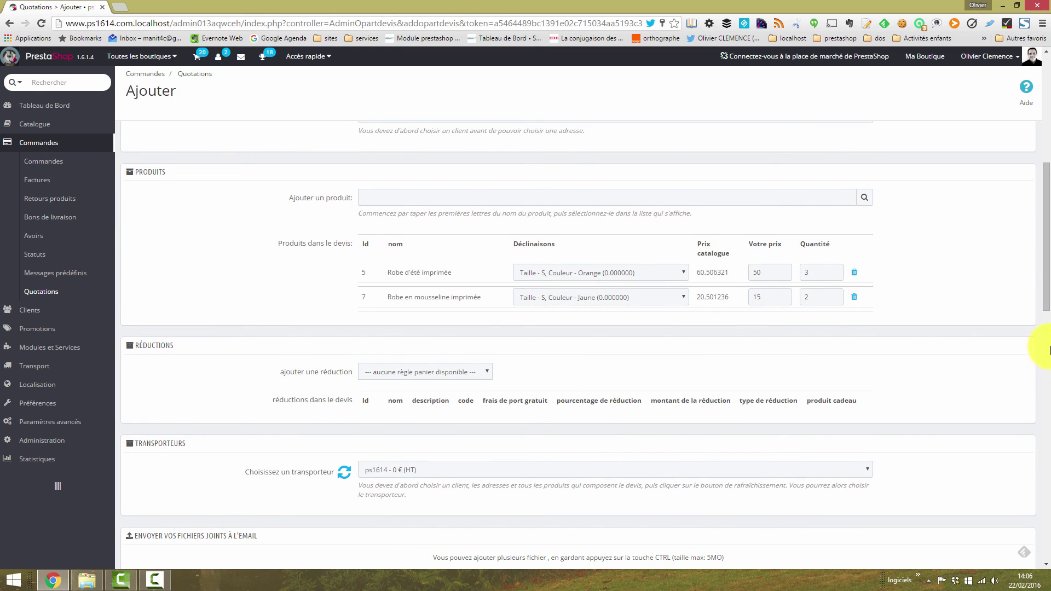
scroll(1047, 295, up, 2)
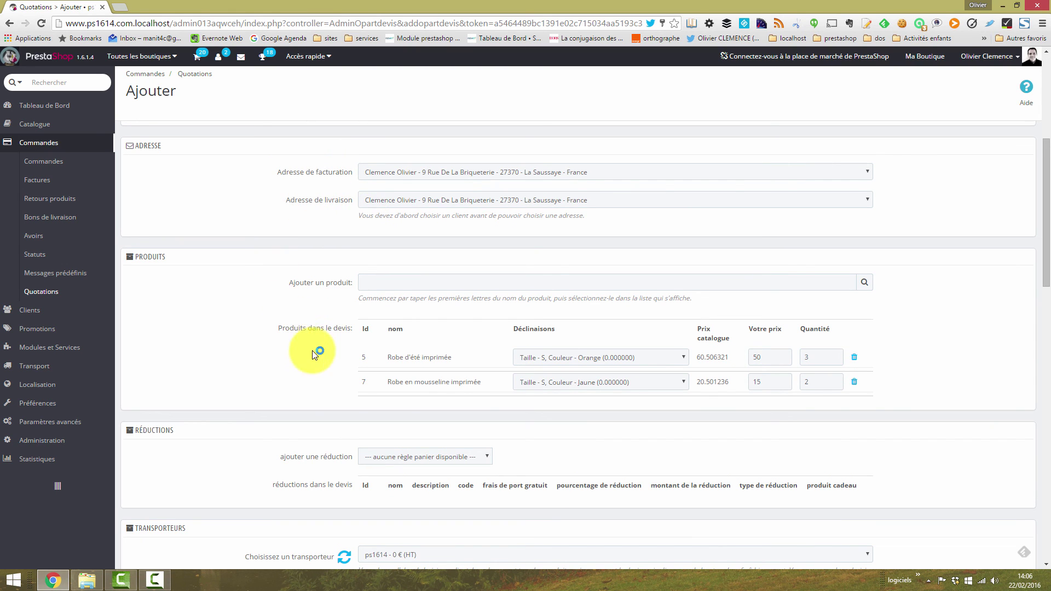
drag(1047, 188, 1047, 227)
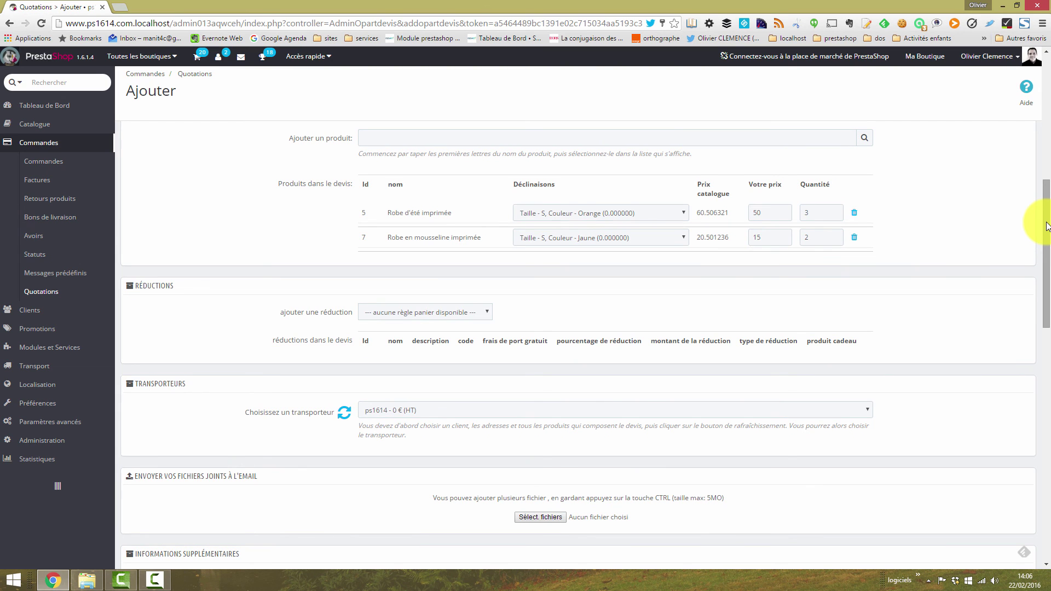
drag(1047, 226, 1047, 274)
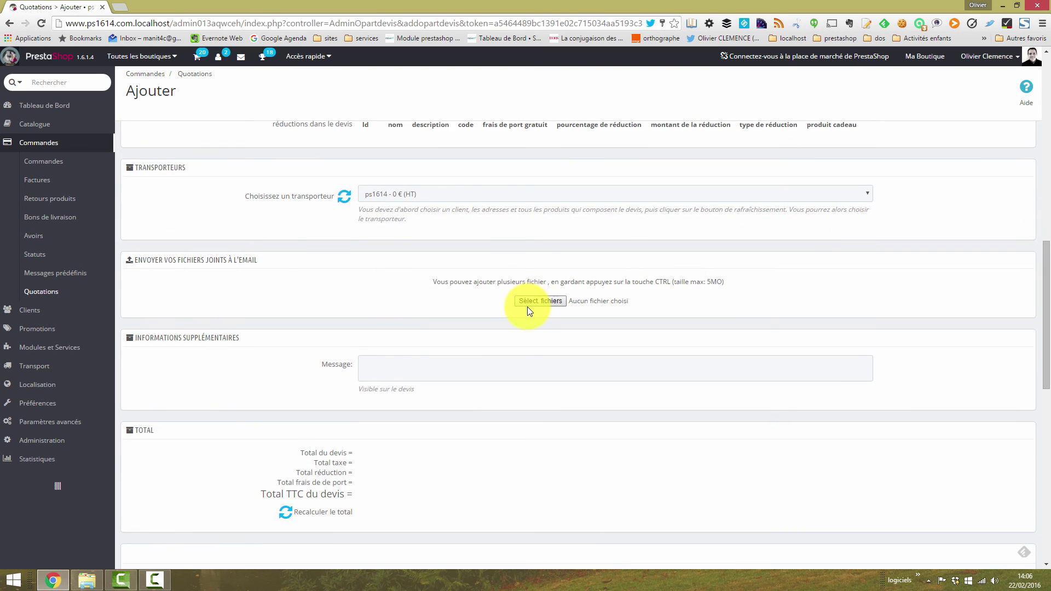
click(535, 303)
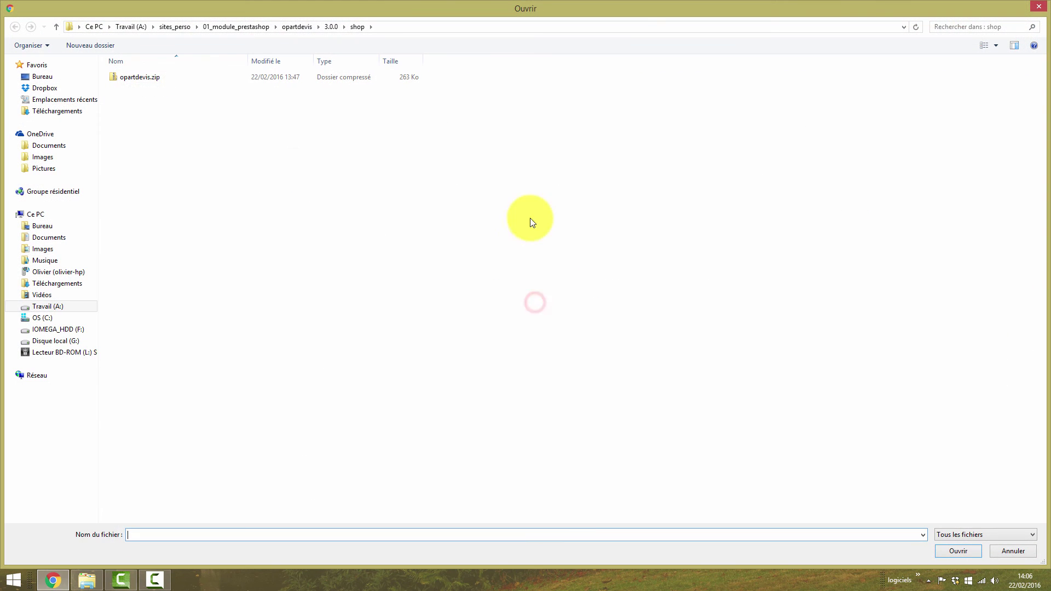
click(1012, 552)
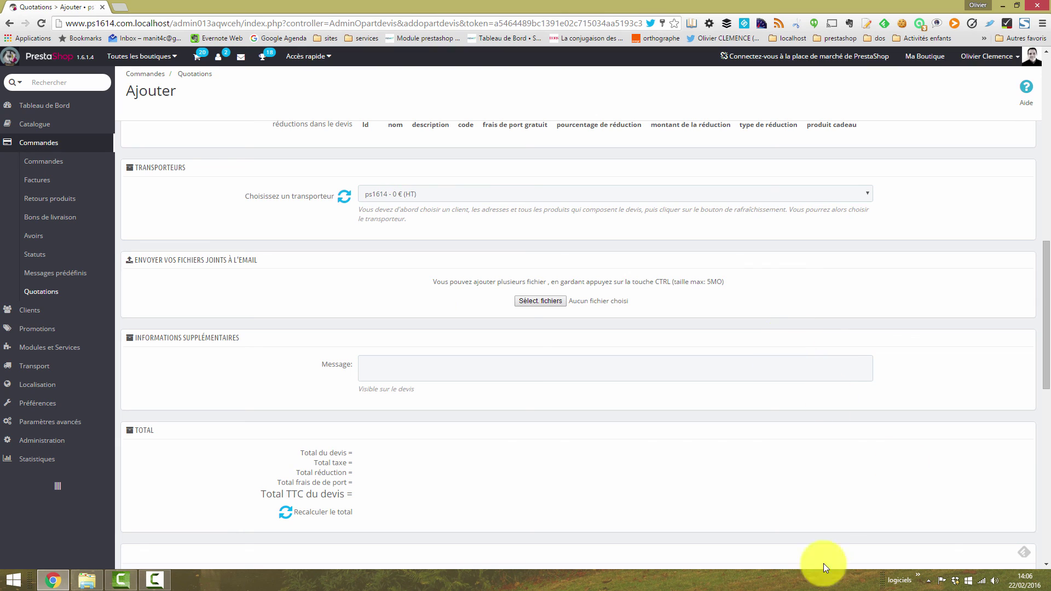
click(538, 380)
scroll(1034, 317, down, 2)
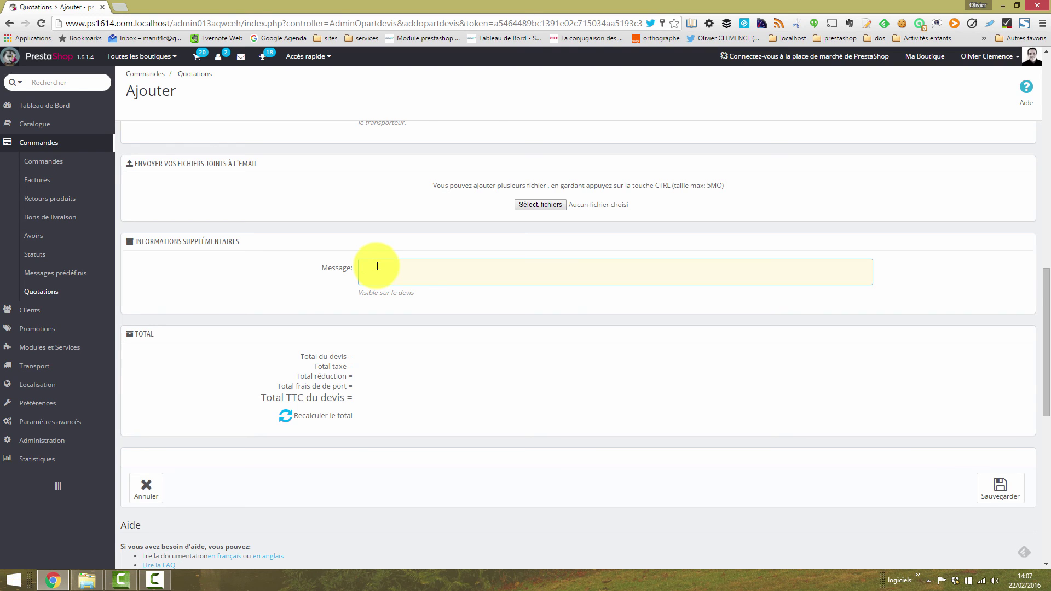
Step: Recalculate the quotation total to 216.00 incl. tax and save it
click(287, 425)
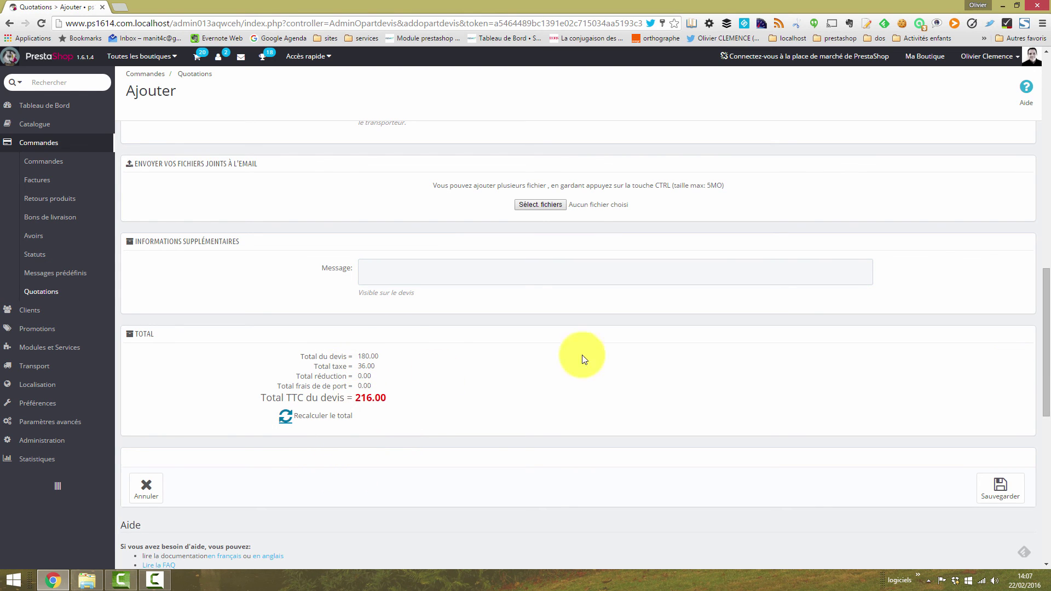
click(997, 500)
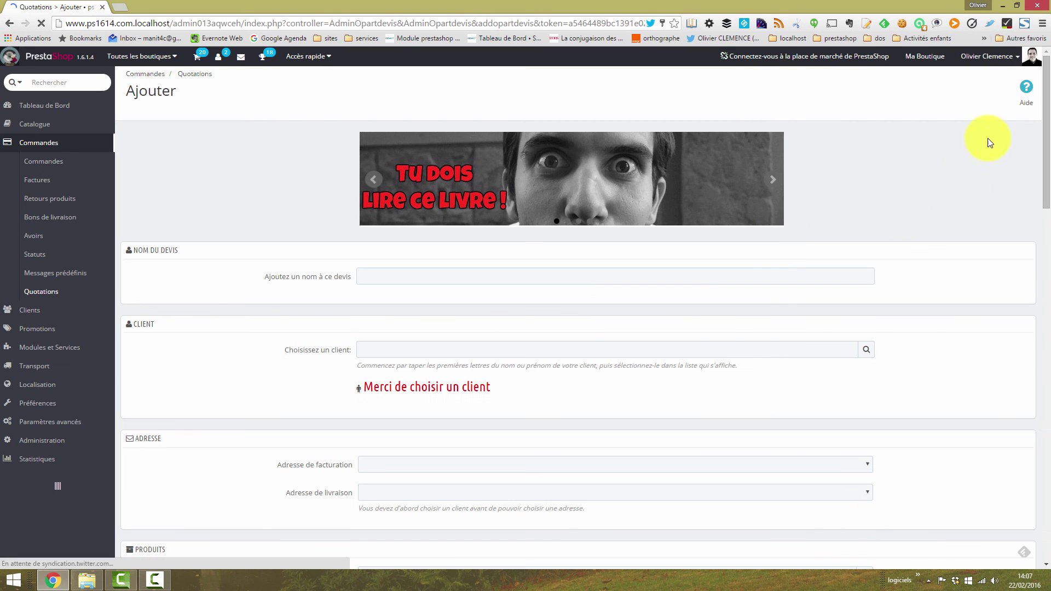
drag(1045, 94, 1044, 323)
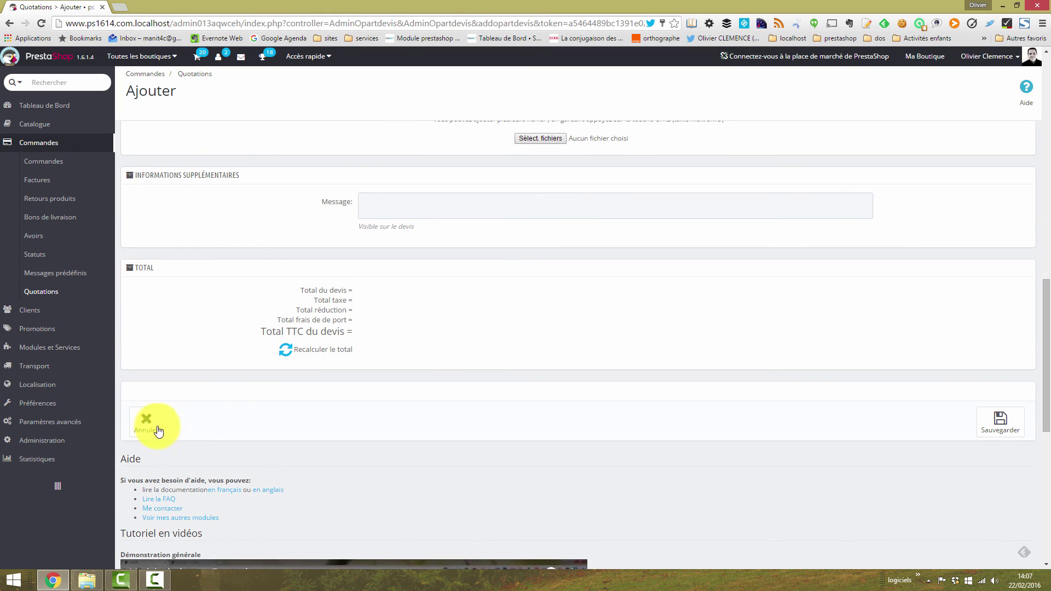
Step: Open Commandes > Quotations to find Devis de test at 216,00 €, status 'A valider'
click(43, 294)
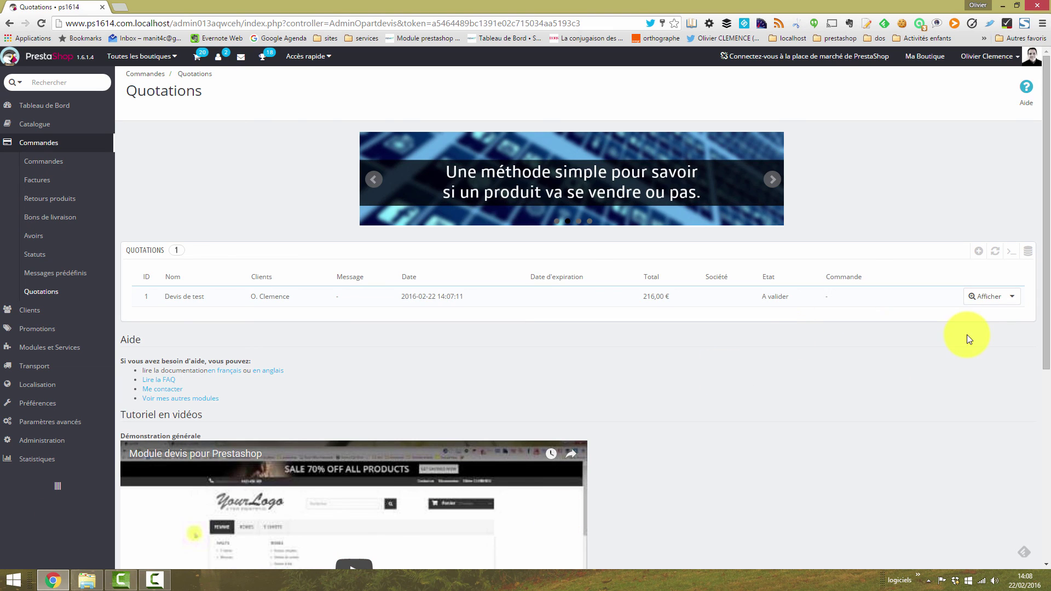
Step: Save the Devis de test PDF to the Bureau folder as Devis_1.pdf
click(1012, 297)
click(756, 327)
click(984, 300)
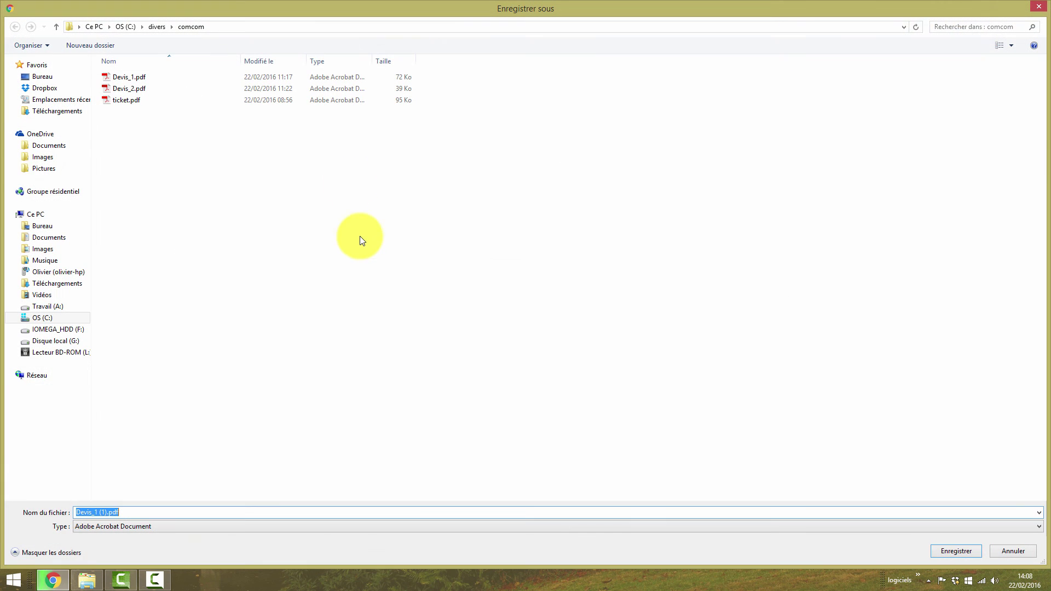
click(41, 77)
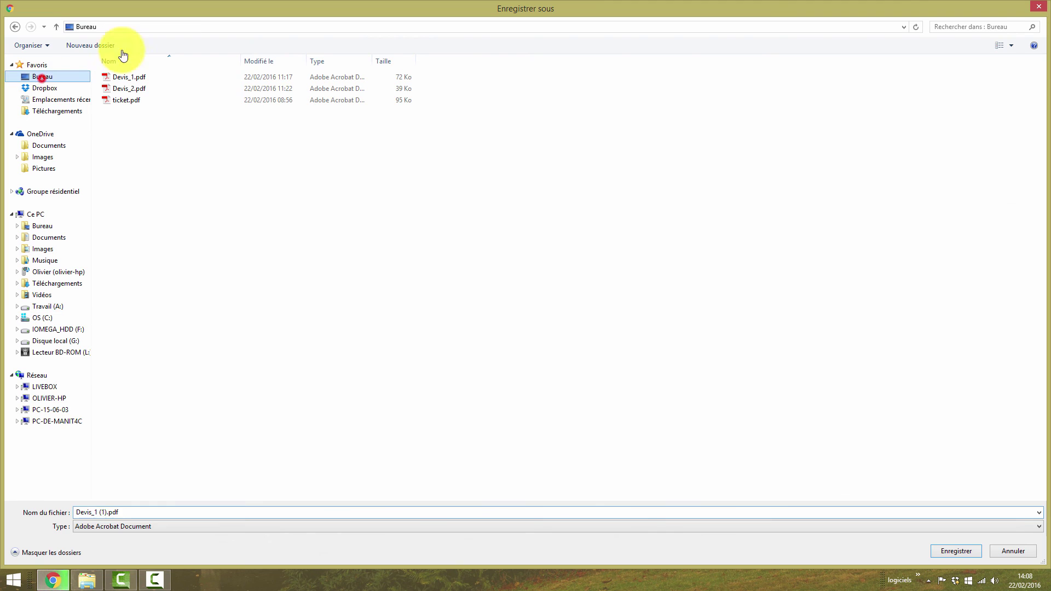
click(108, 512)
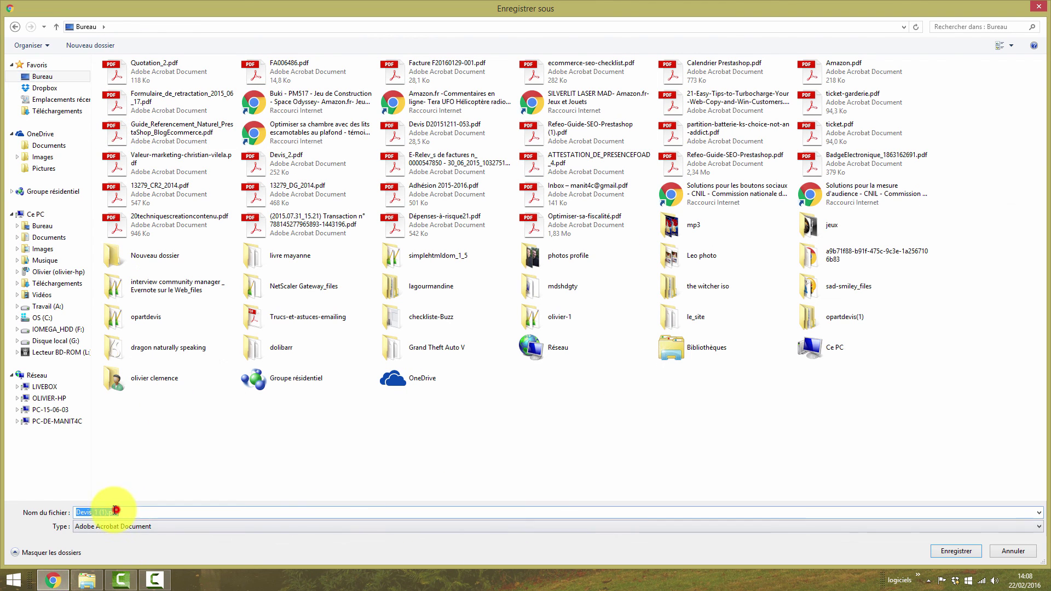
key(BackSpace)
key(BackSpace)
key(BackSpace)
key(BackSpace)
click(956, 549)
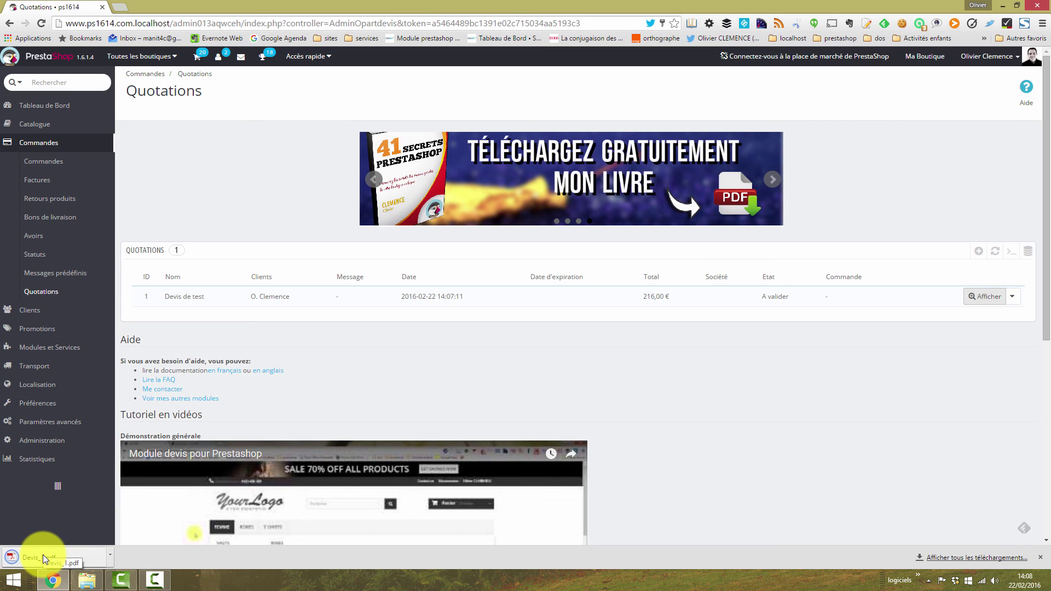
Step: Read Devis_1.pdf, highlighting its not-yet-validated notice, then close the PDF tab
click(42, 557)
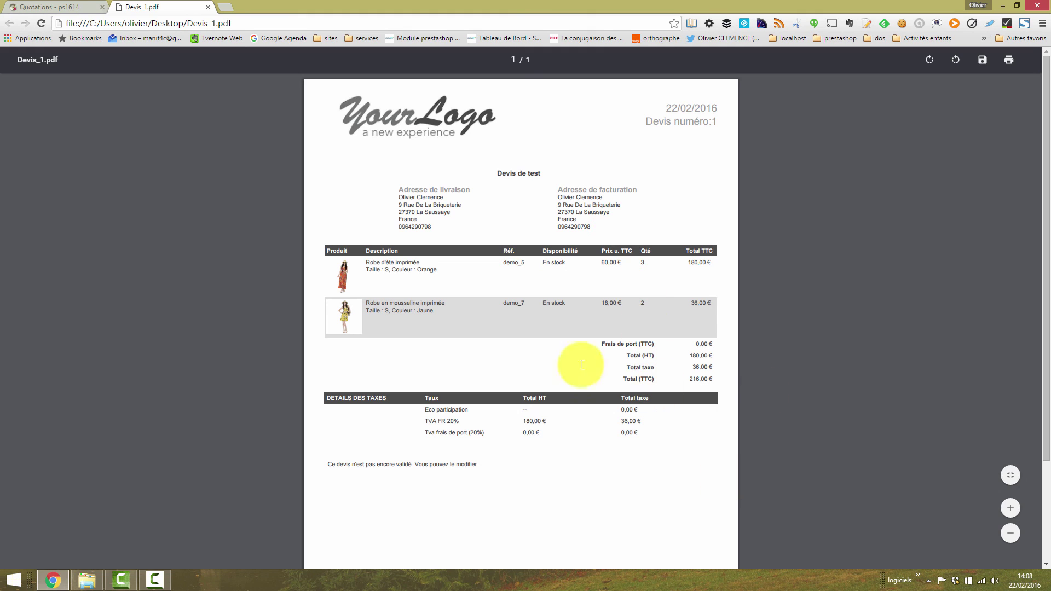
click(446, 269)
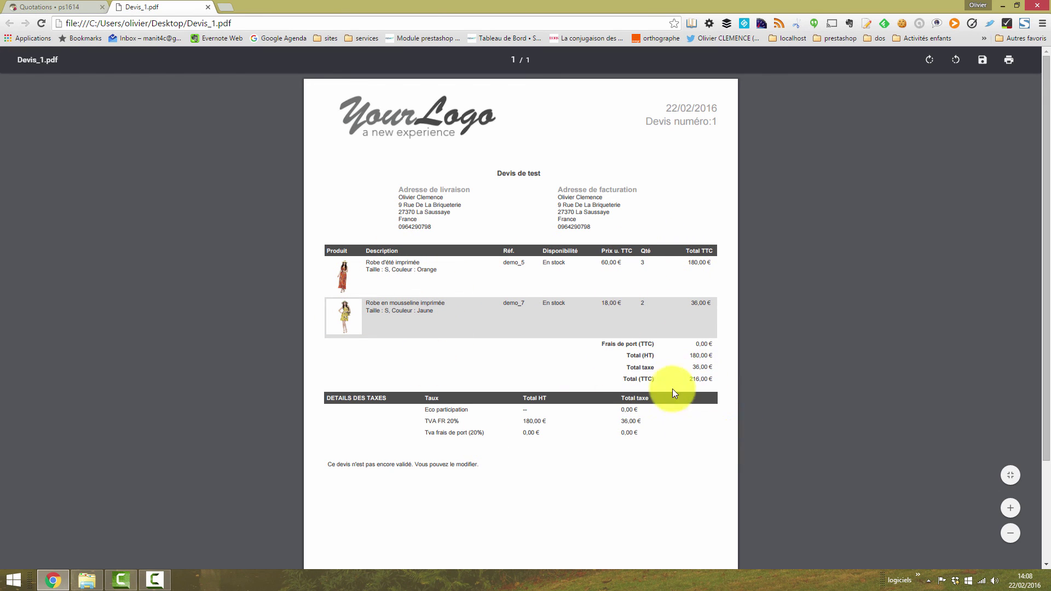
drag(1044, 324, 1044, 419)
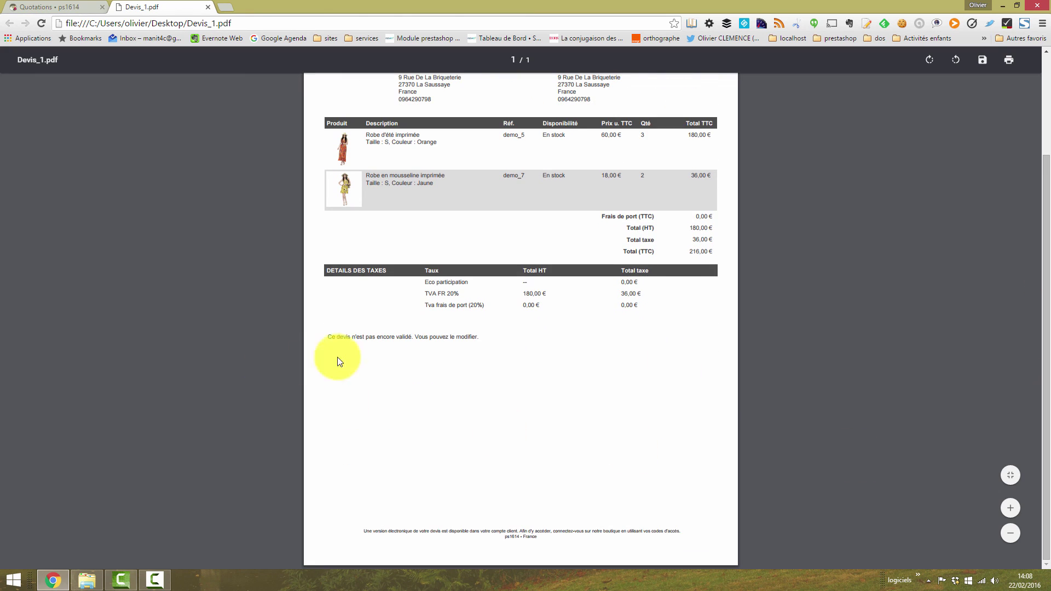
drag(483, 338, 328, 336)
scroll(430, 373, up, 1)
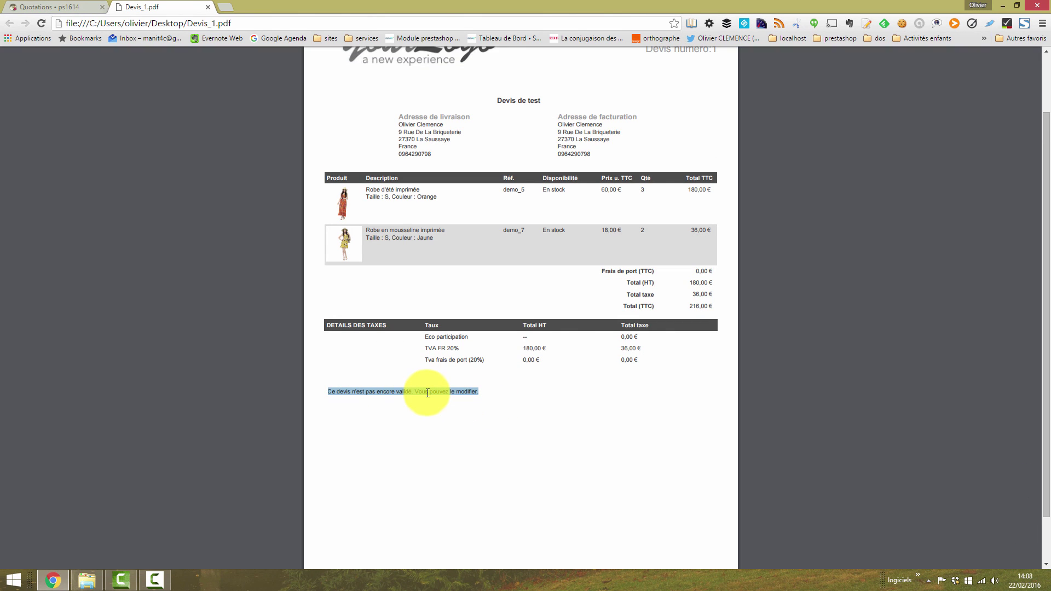
click(601, 425)
scroll(469, 471, down, 1)
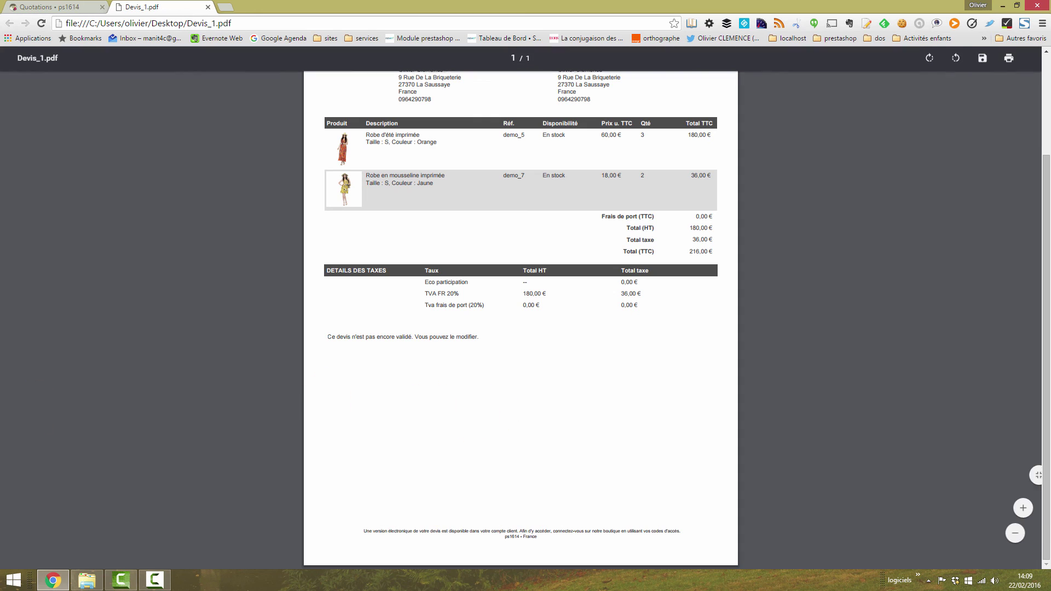
click(208, 7)
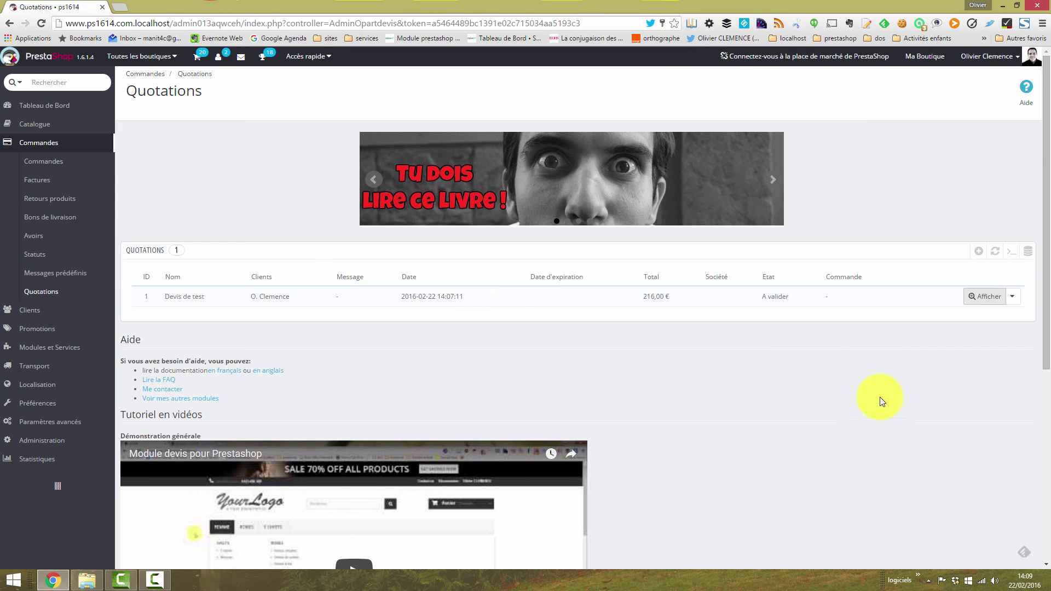
click(1018, 300)
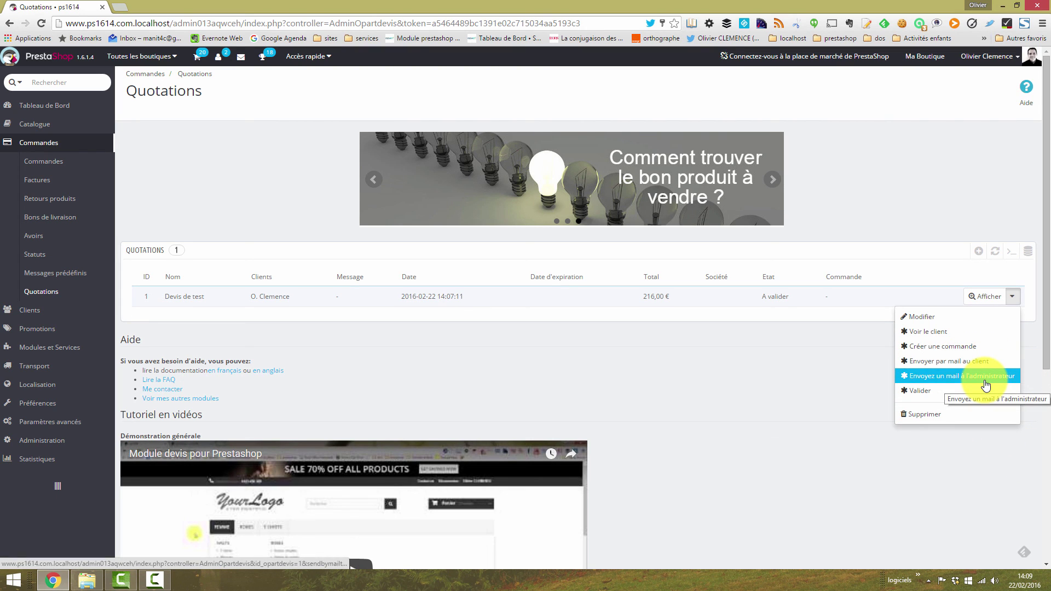
click(928, 391)
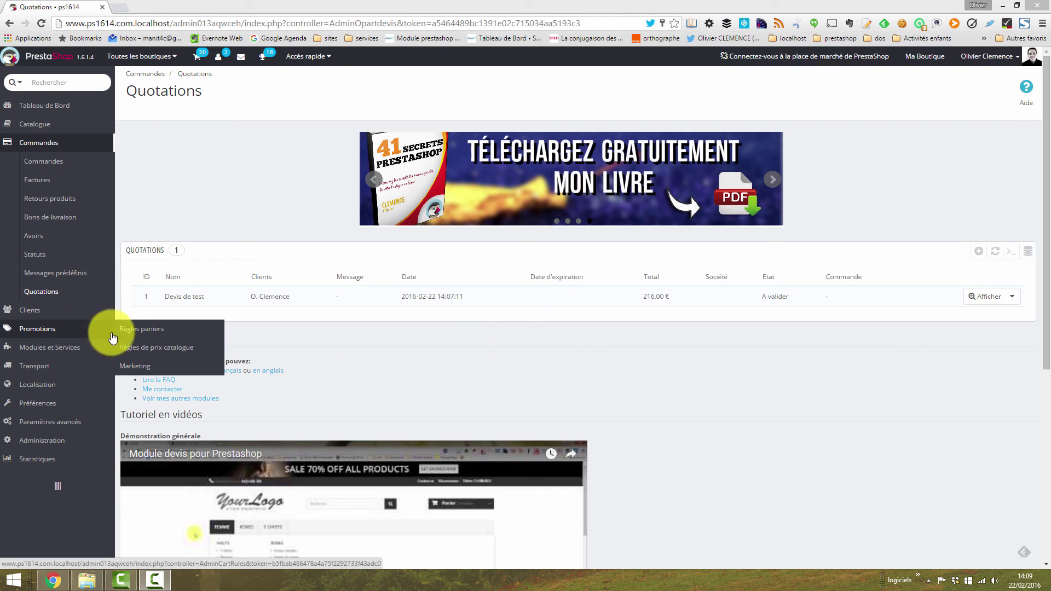
Step: Start a new cart rule named 'test' with code 'aaa'
click(163, 328)
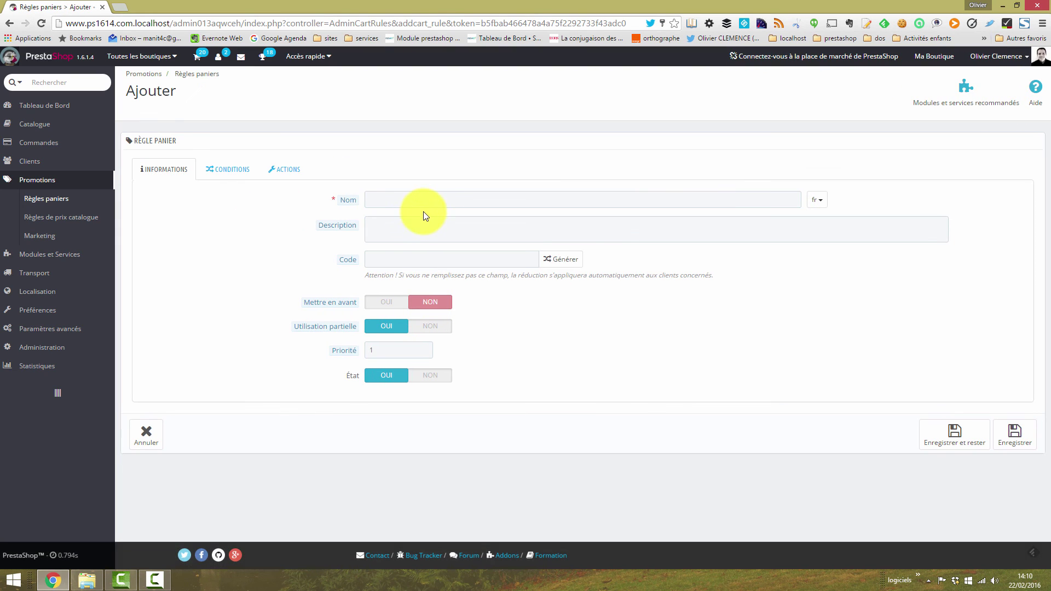
click(424, 203)
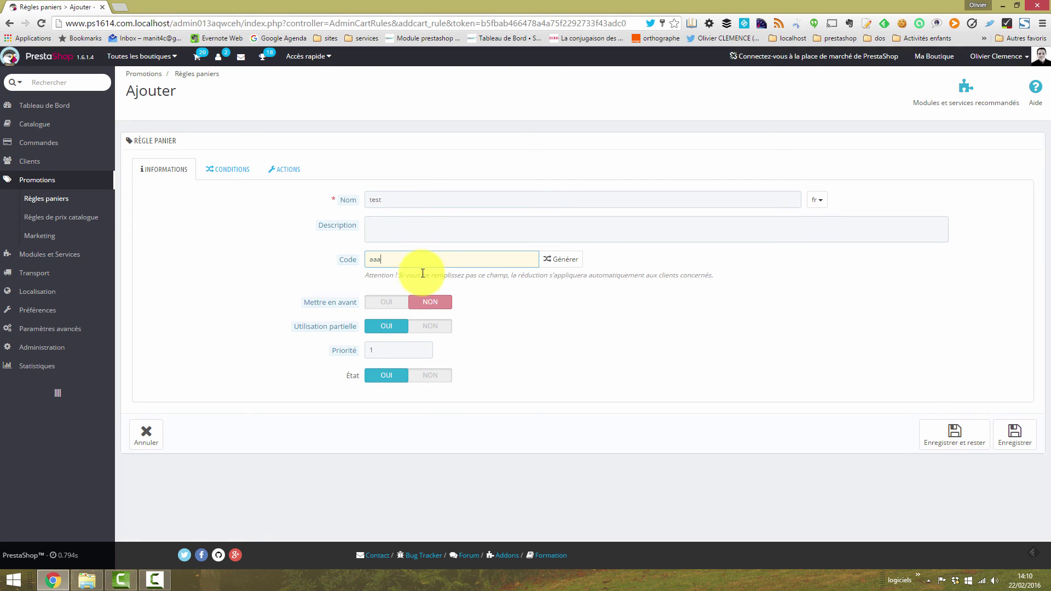
click(423, 274)
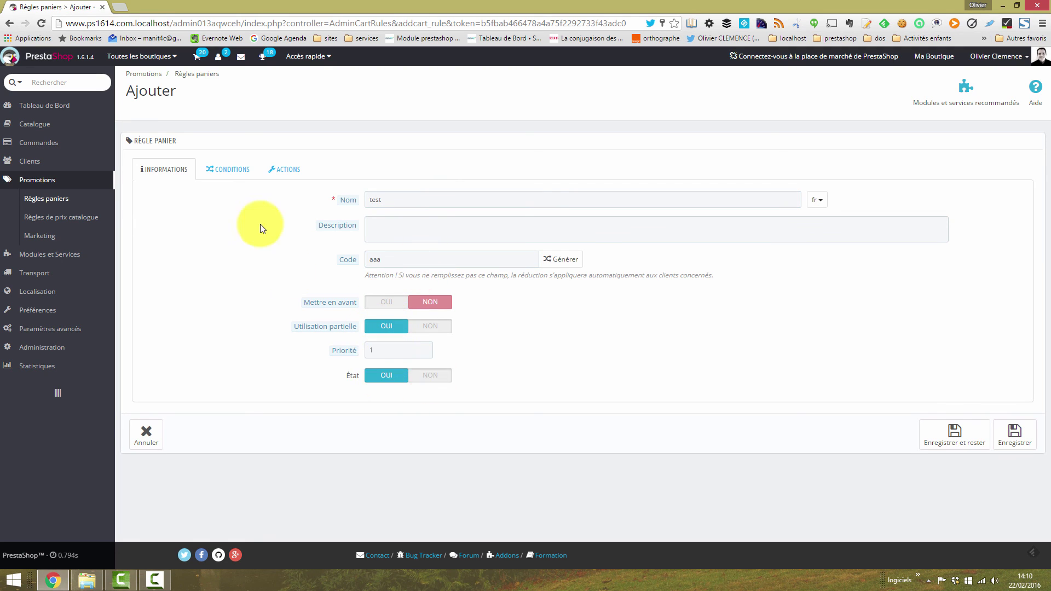
Step: Give the test rule a 25% percentage discount and save it
click(222, 170)
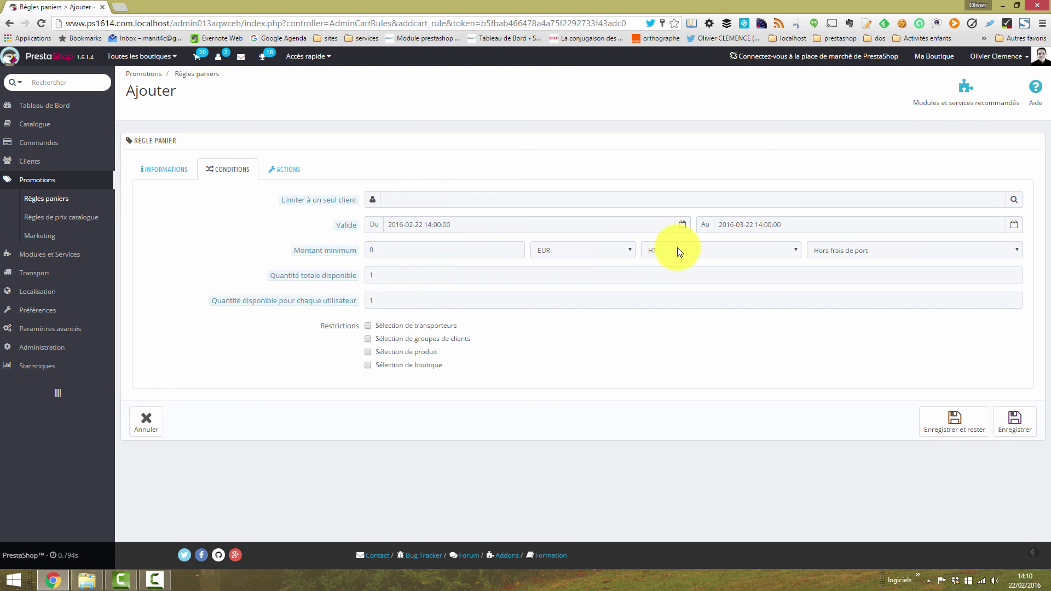
click(277, 169)
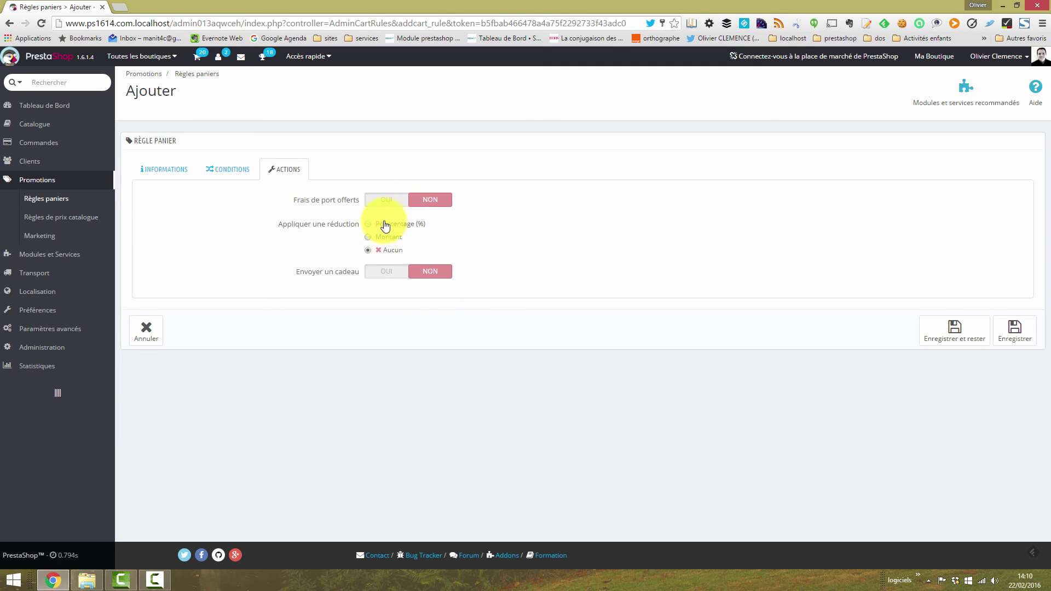
click(371, 226)
click(399, 270)
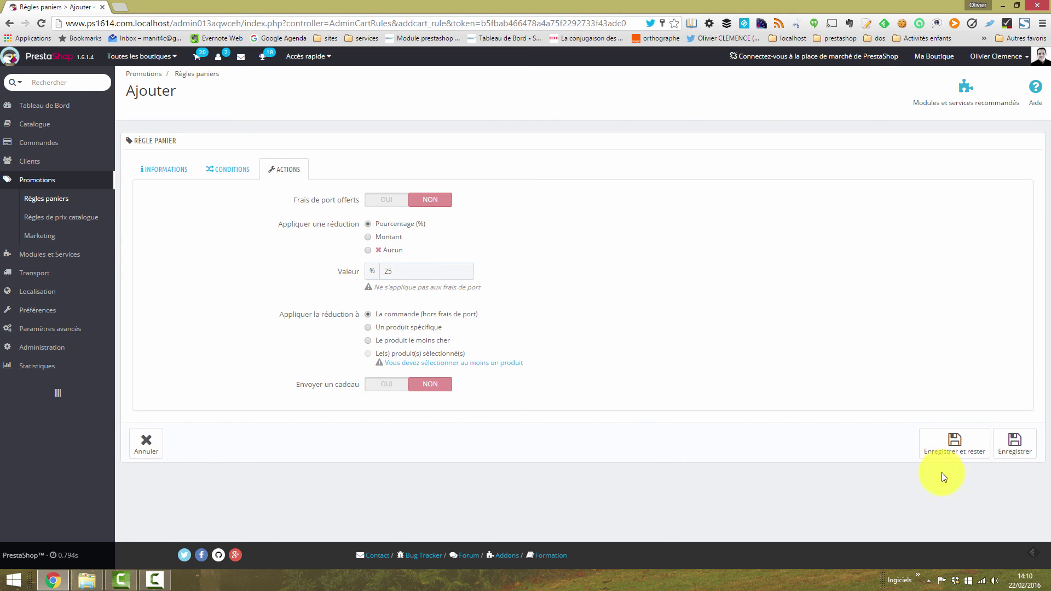
click(958, 442)
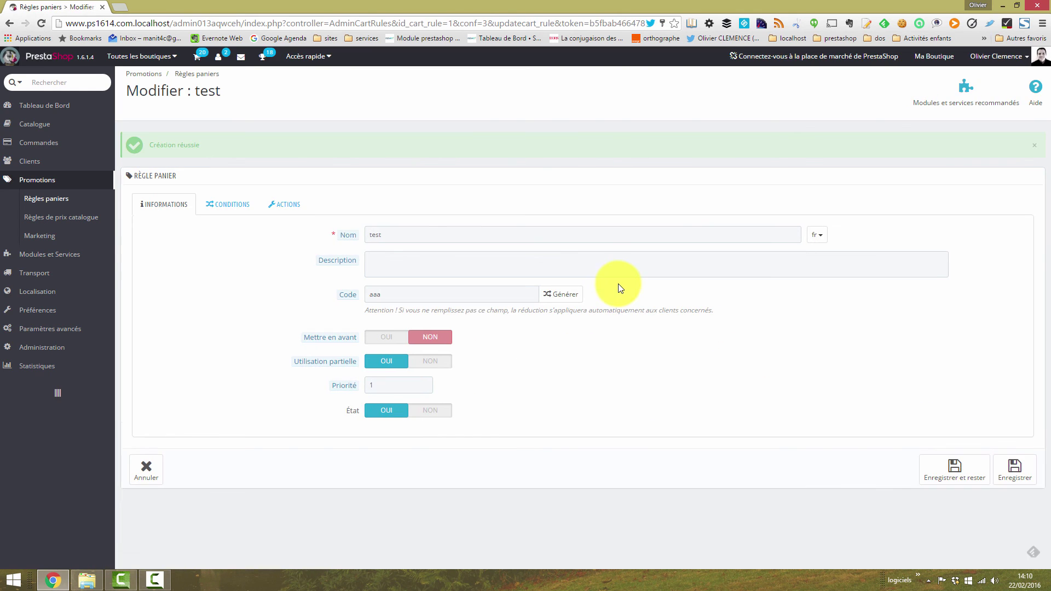
click(47, 200)
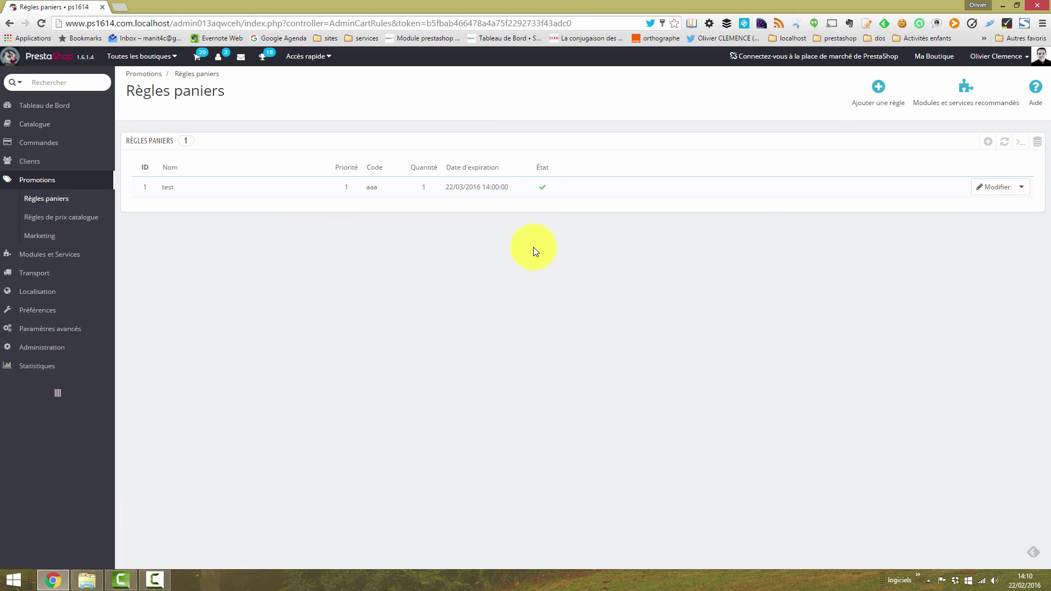
Step: Open Devis de test for editing from the quotations list
mouse_move(40, 141)
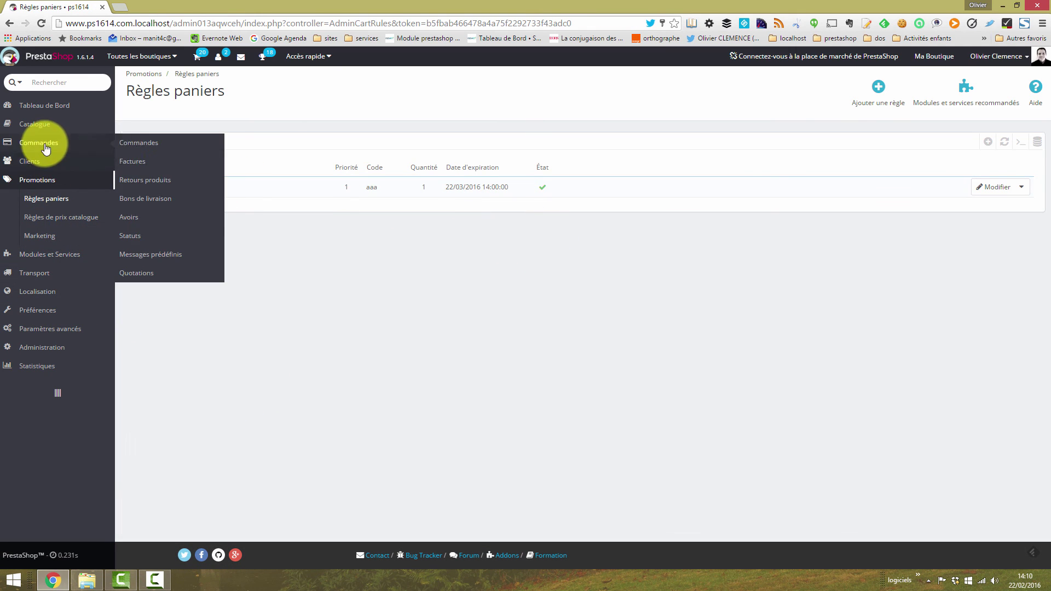
click(127, 278)
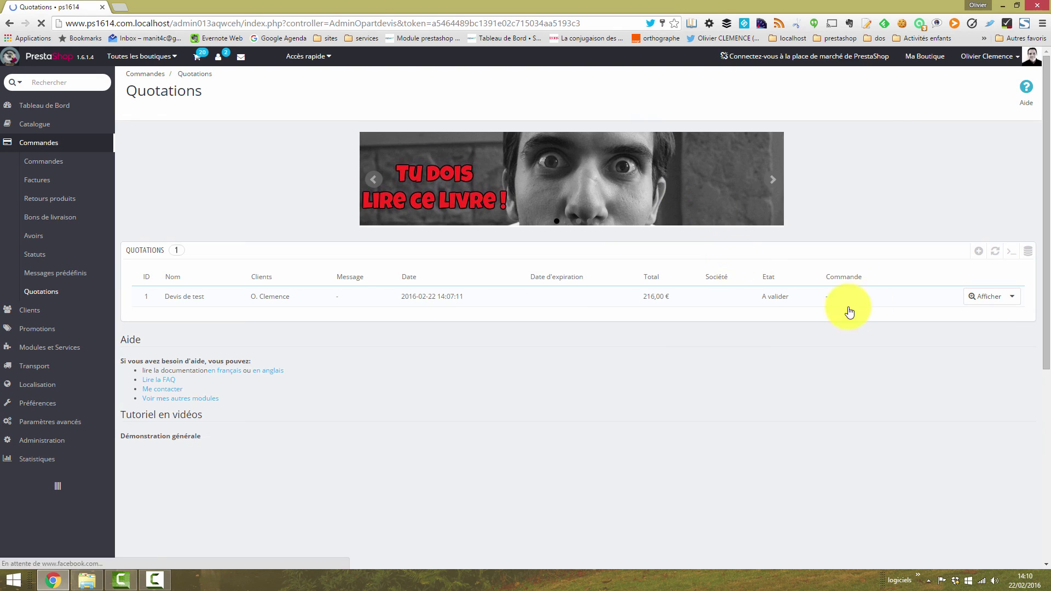
click(1013, 297)
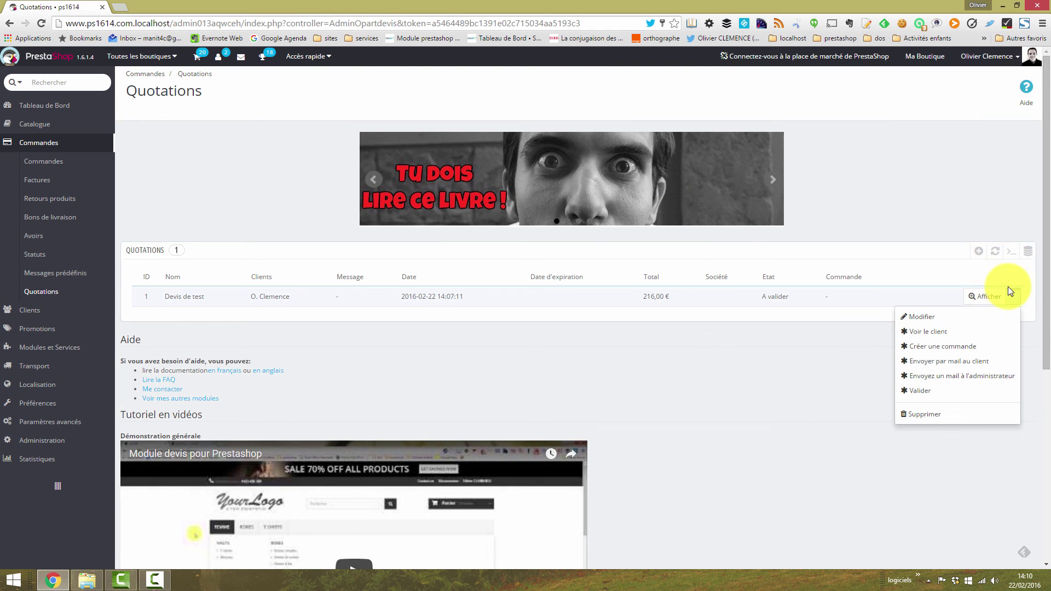
click(954, 318)
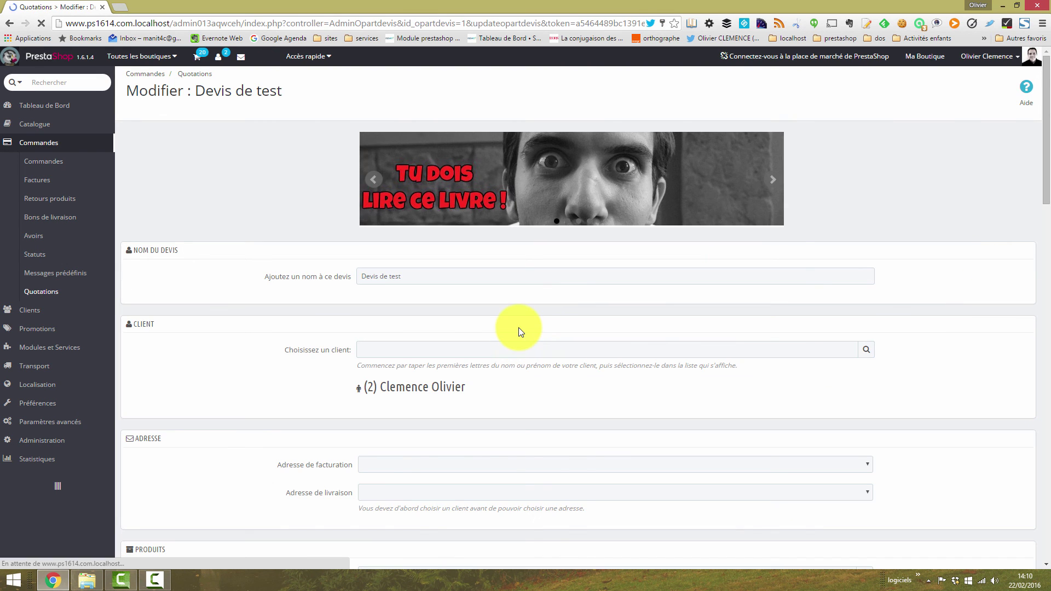
drag(1046, 166, 1032, 290)
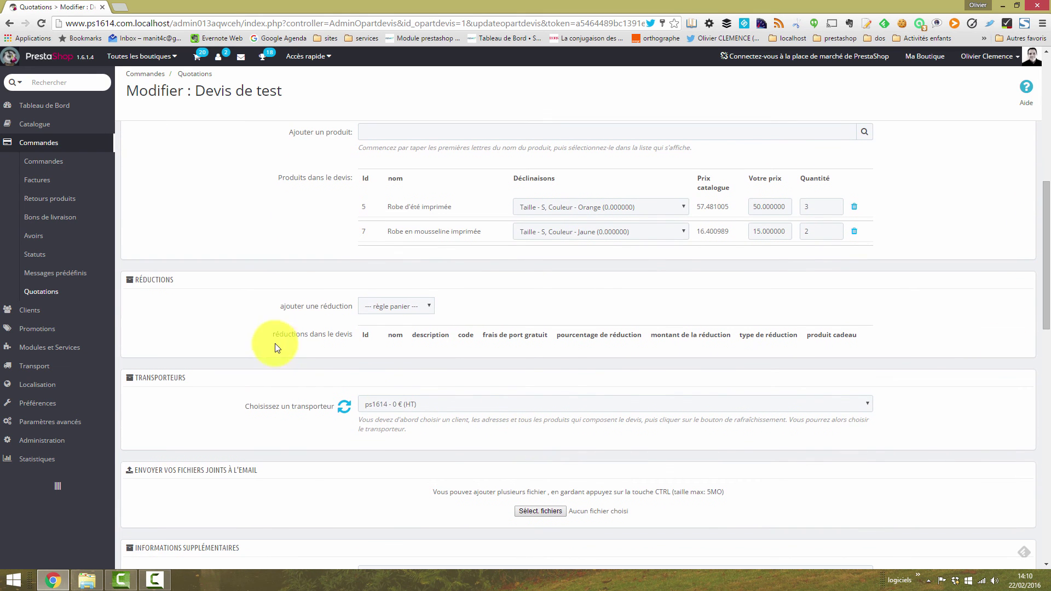
Step: Add the test cart rule, recalculate the total to 162,00 €, and save
click(396, 306)
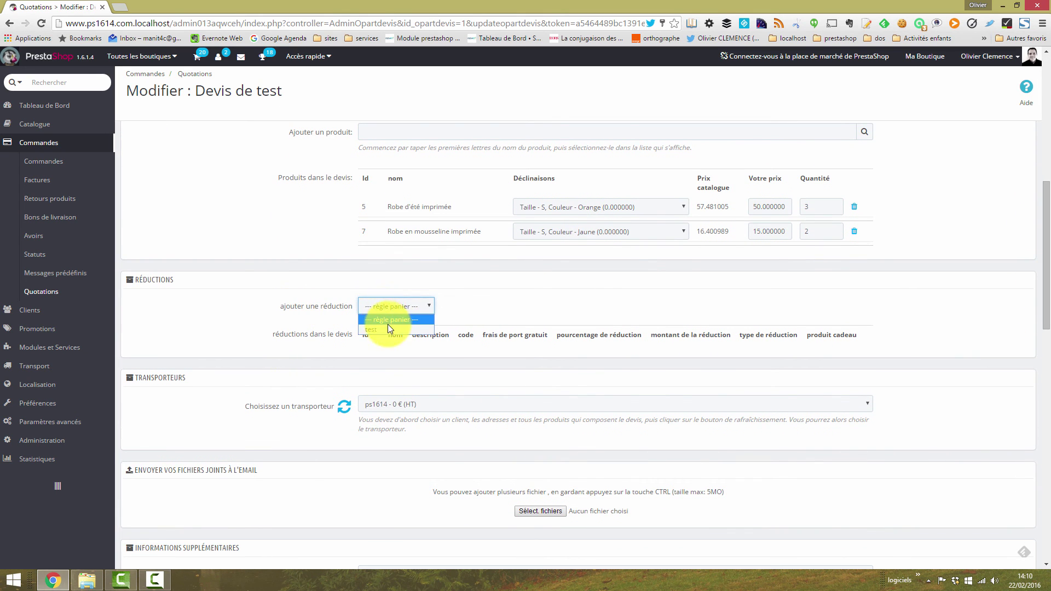
click(376, 328)
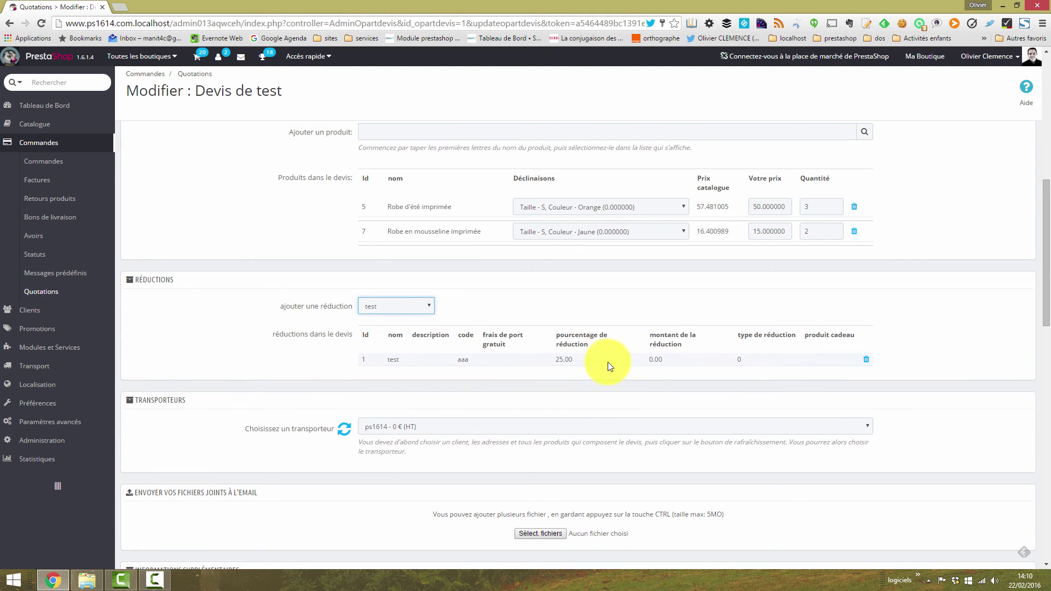
drag(1046, 278, 1047, 370)
click(284, 477)
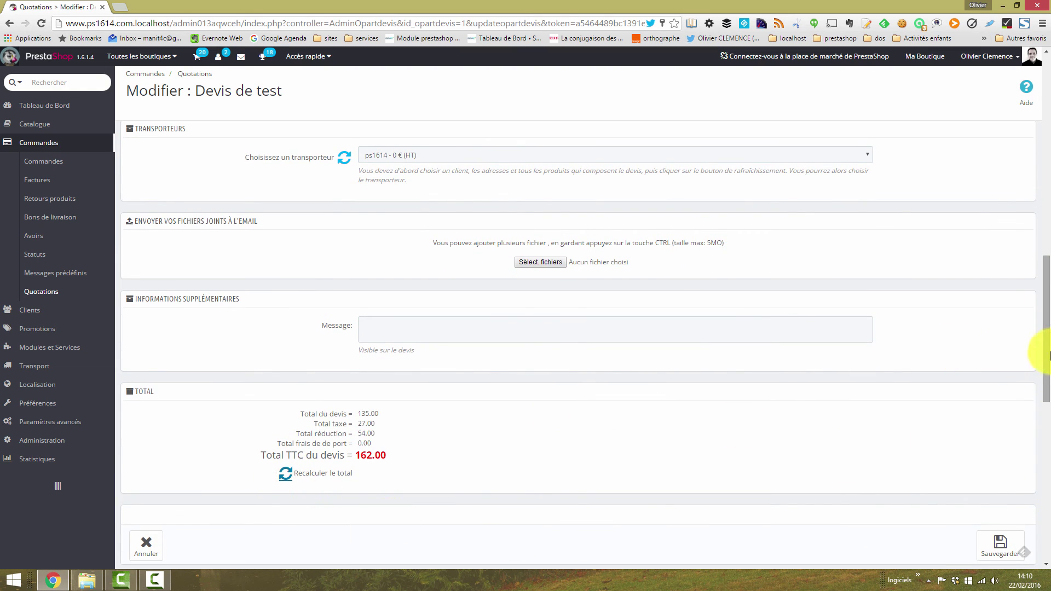
drag(1047, 352, 1046, 374)
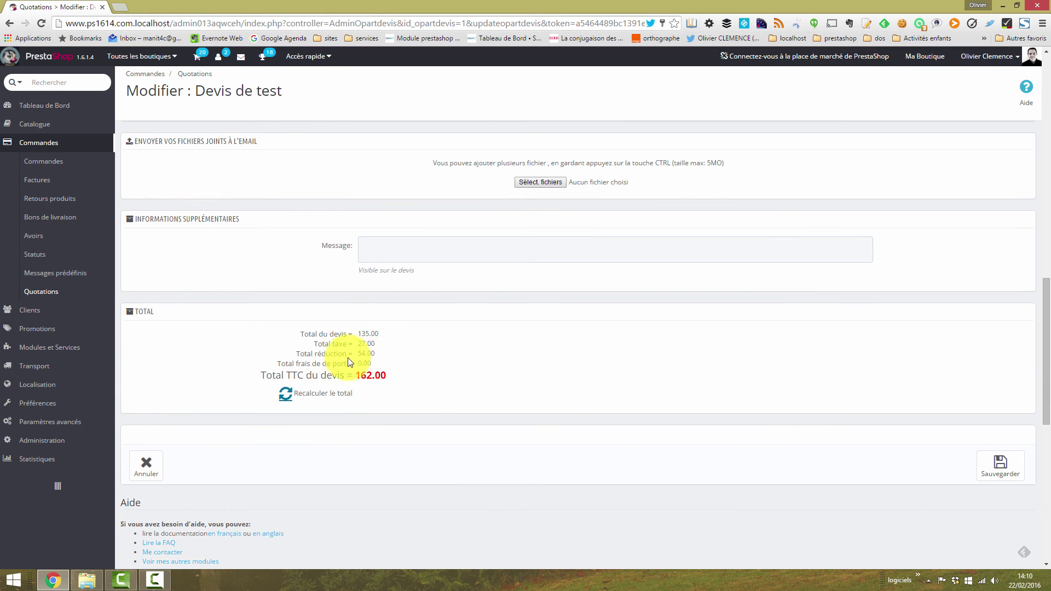
mouse_move(300, 353)
mouse_down()
mouse_move(392, 354)
mouse_move(311, 357)
mouse_up()
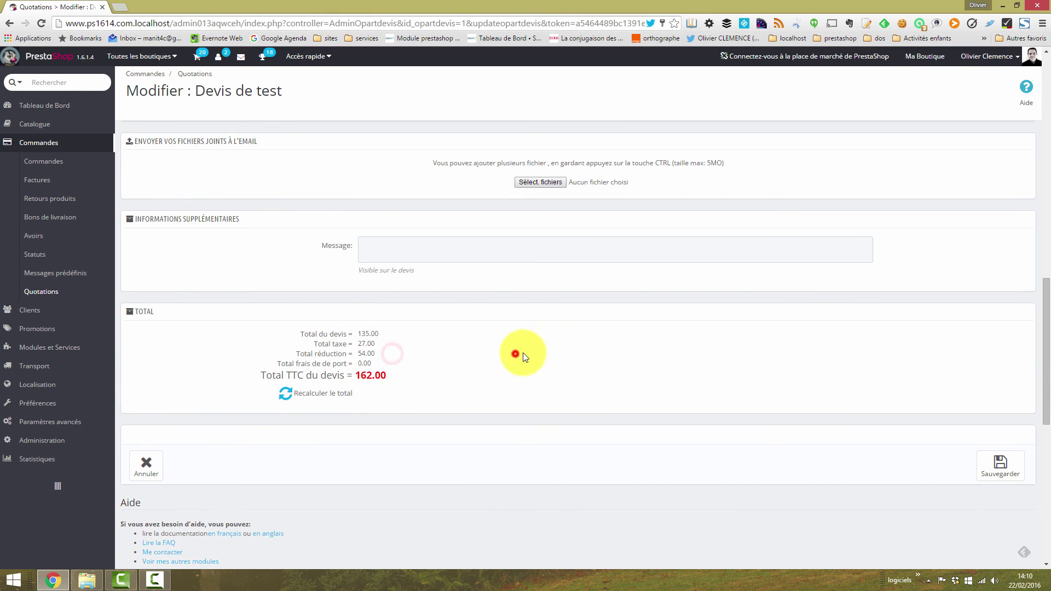
click(980, 467)
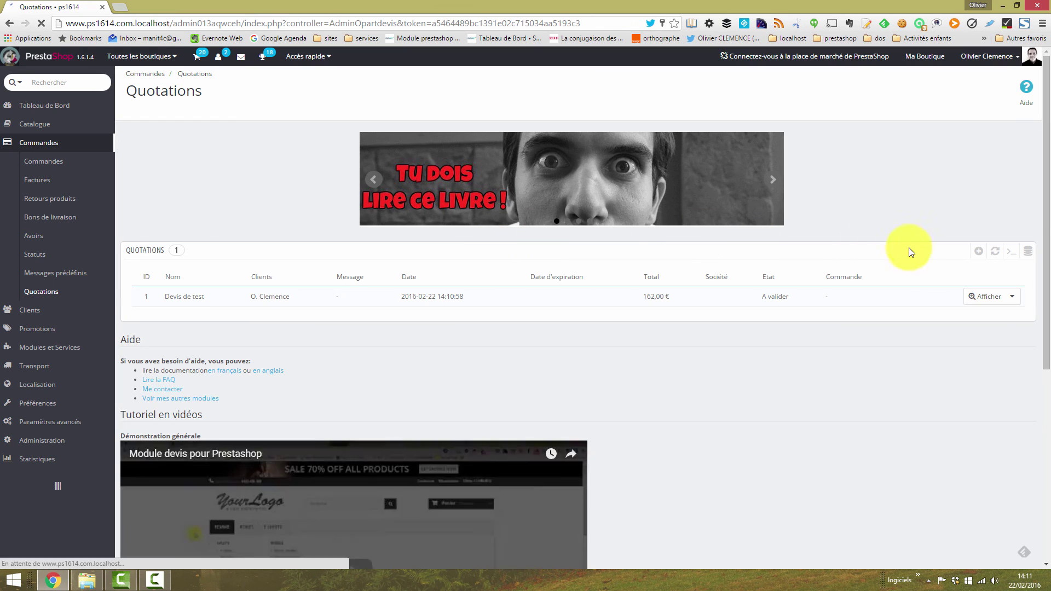
Step: Save the discounted quote PDF over Devis_1.pdf and confirm its -54,00 € reduction and 162,00 € total
click(1013, 298)
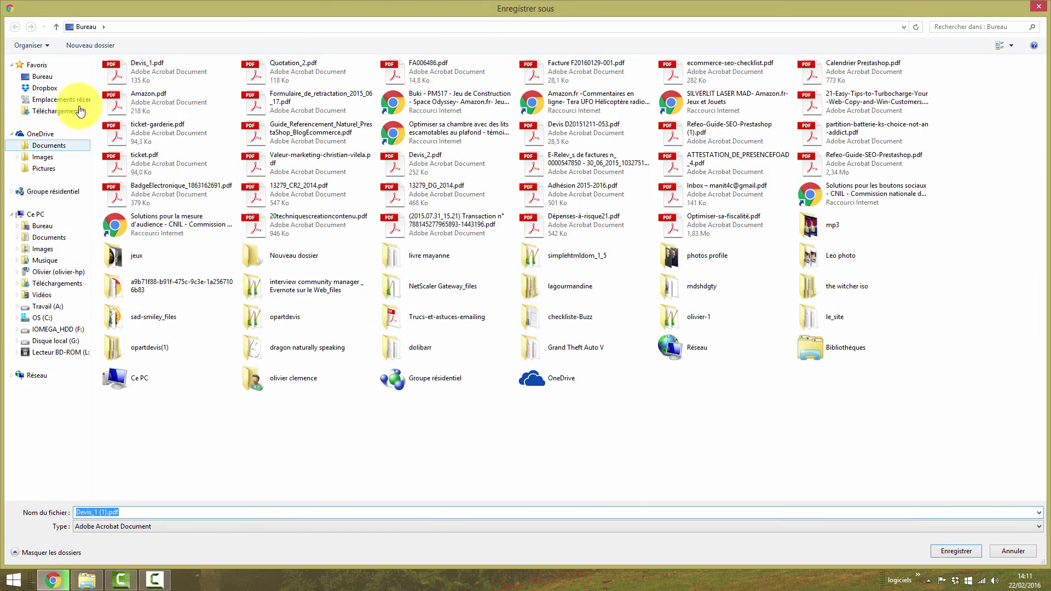
double_click(113, 65)
click(548, 293)
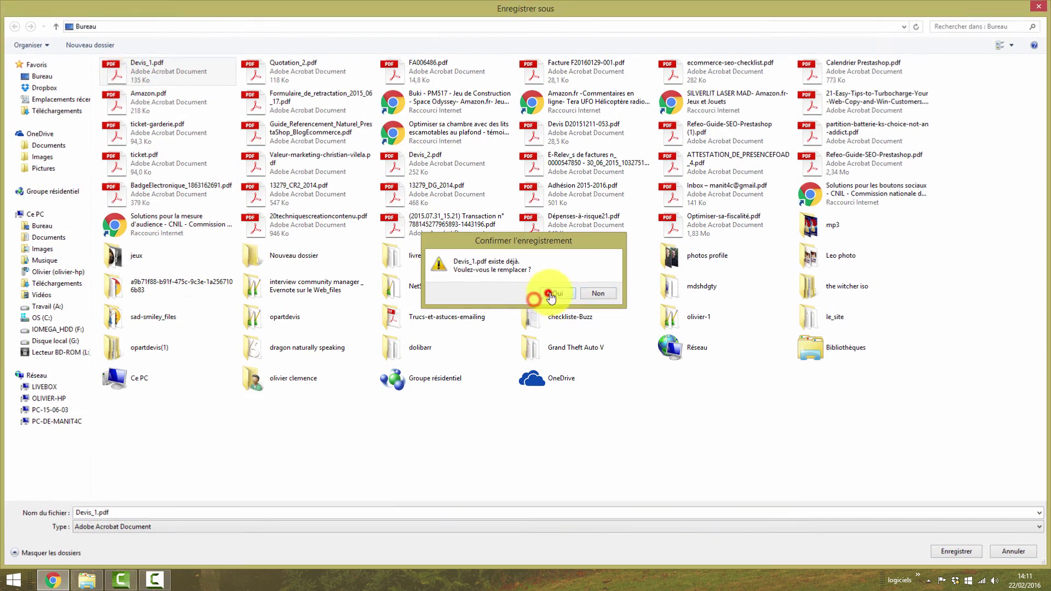
click(59, 566)
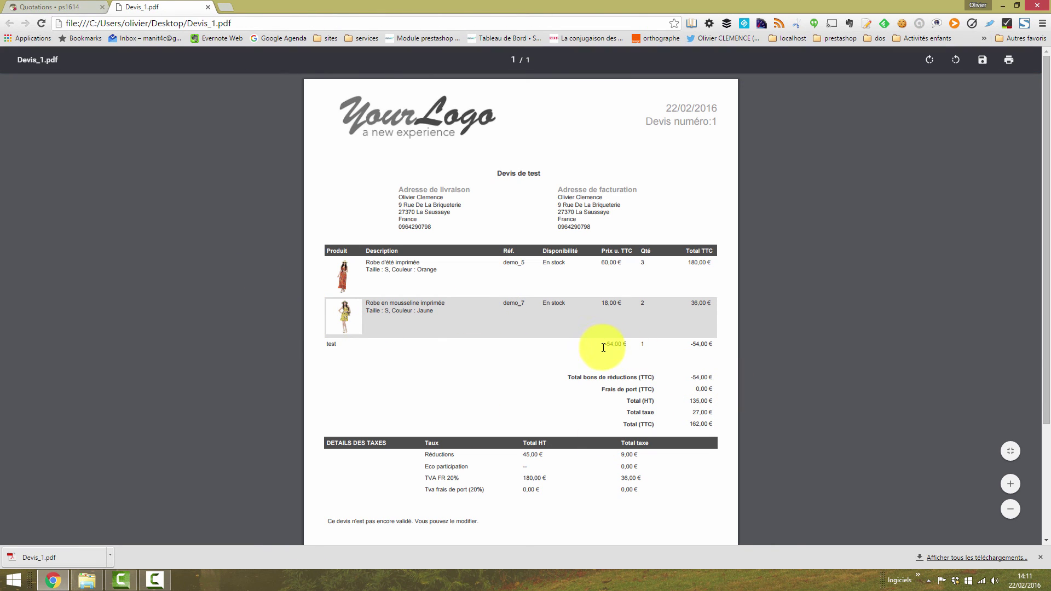
drag(603, 347, 629, 367)
click(208, 7)
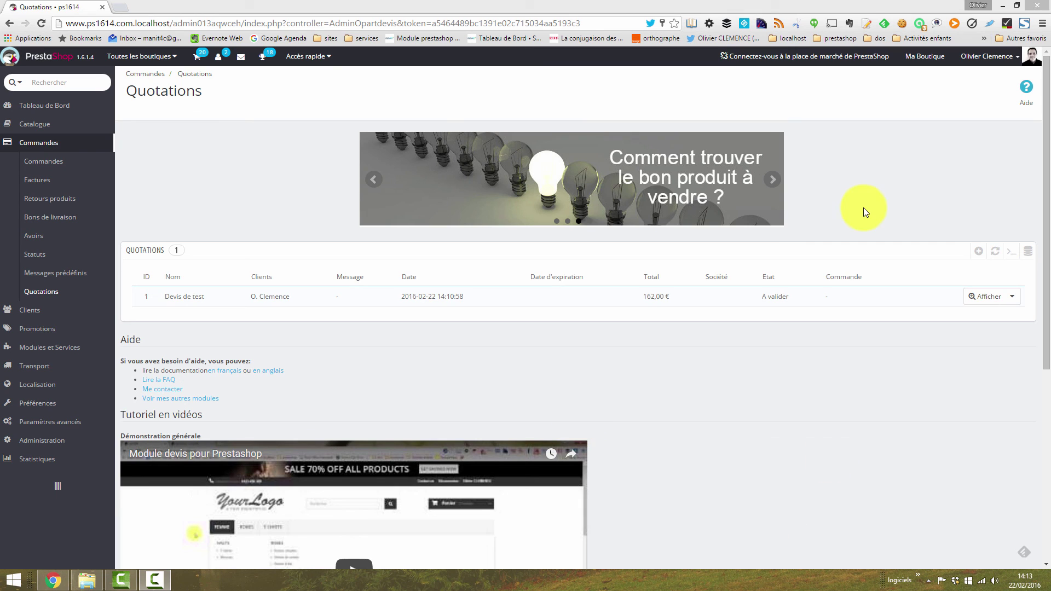
Step: Open the storefront home page after stripping the extra parameters from the shop address
click(909, 57)
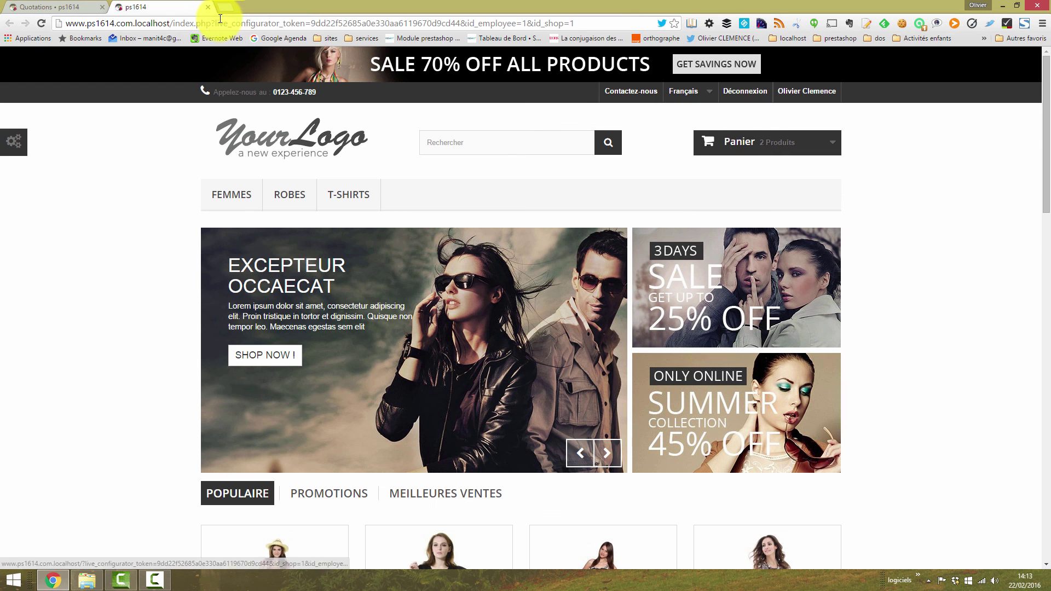
drag(213, 23, 622, 22)
key(BackSpace)
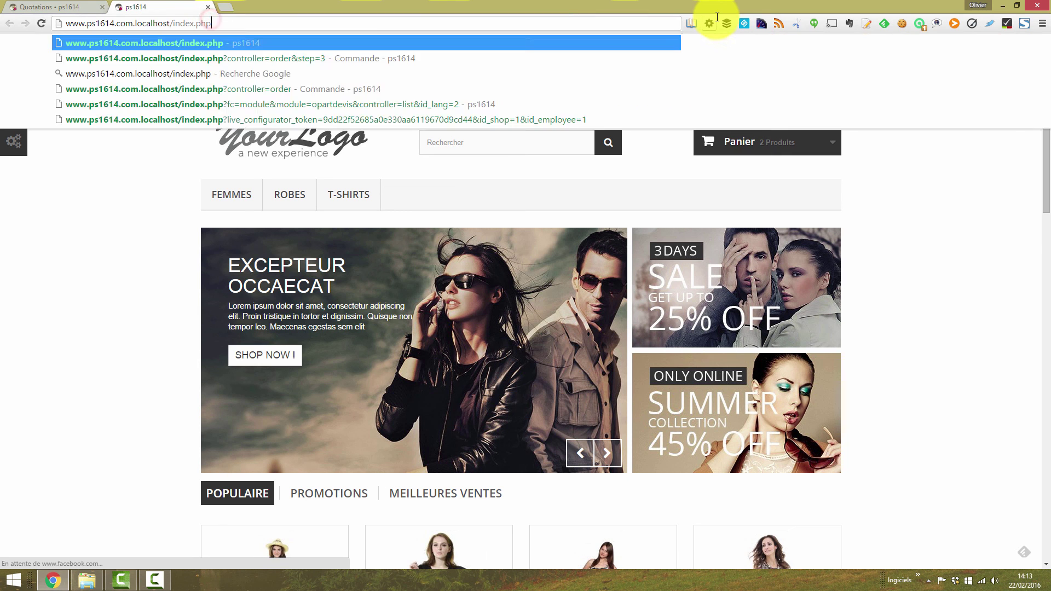
key(Return)
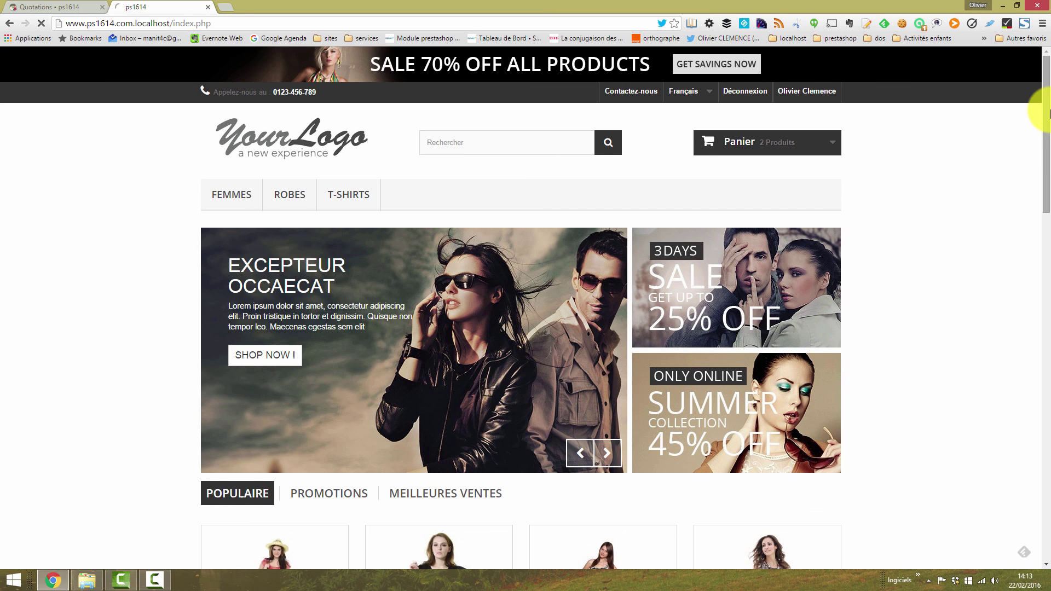
scroll(1047, 114, down, 5)
Step: Add the Chemisier and the yellow Robe d'été imprimée to the cart
click(471, 446)
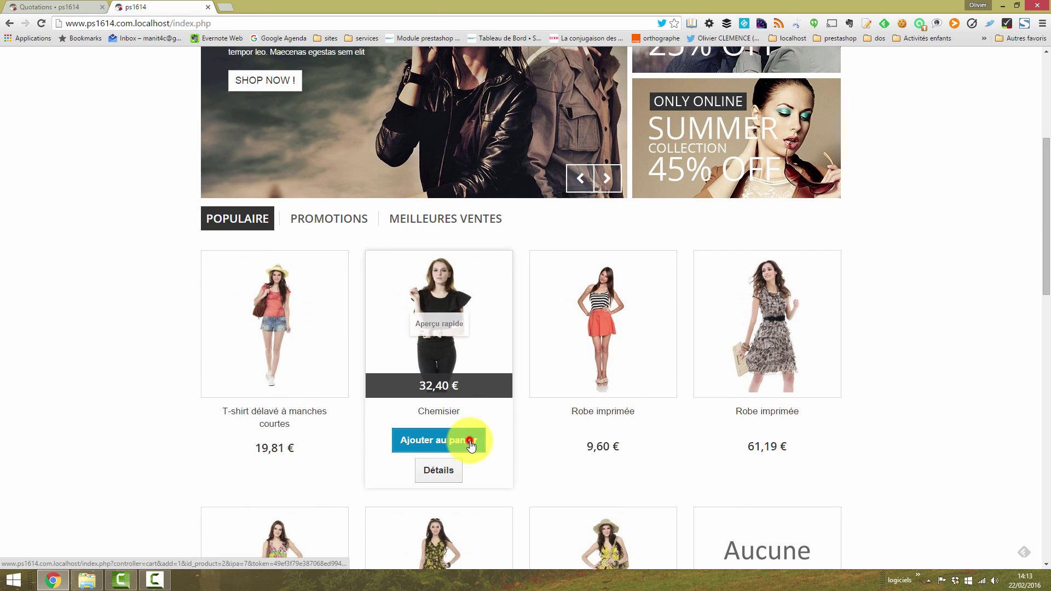
click(875, 277)
drag(1046, 233, 1045, 325)
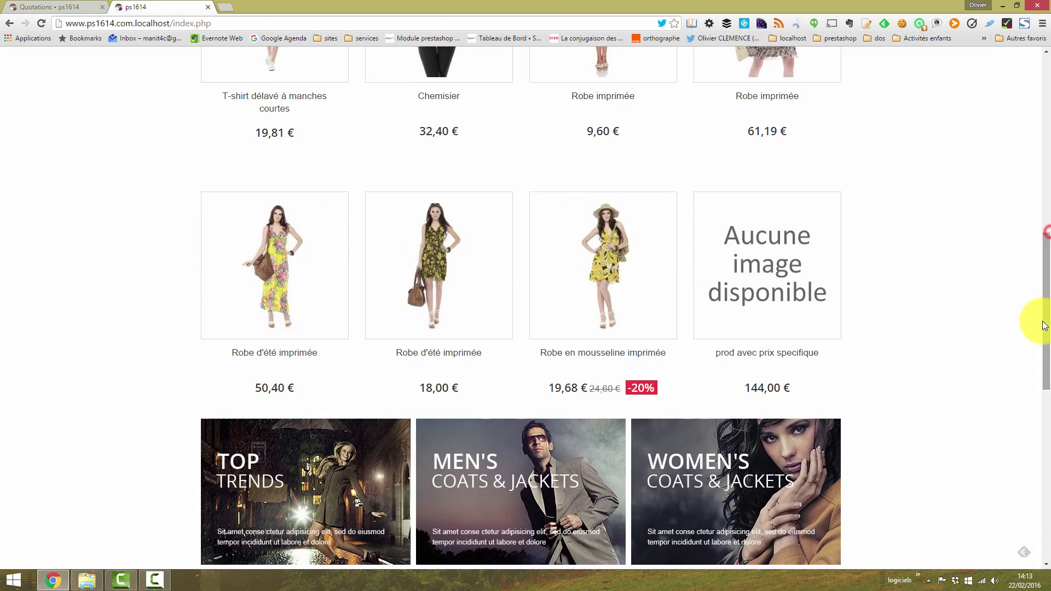
click(261, 267)
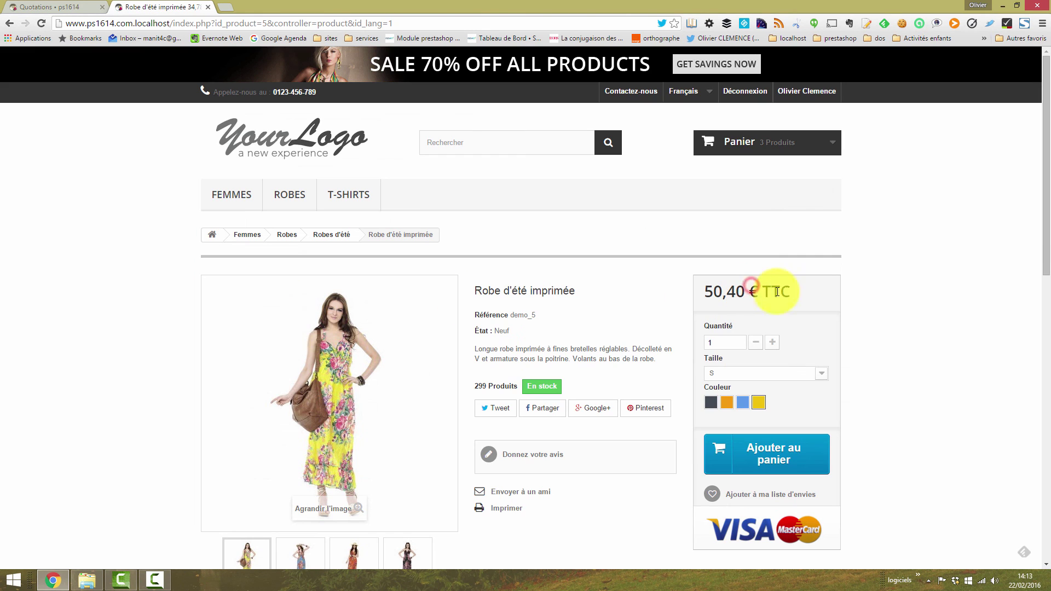
click(774, 455)
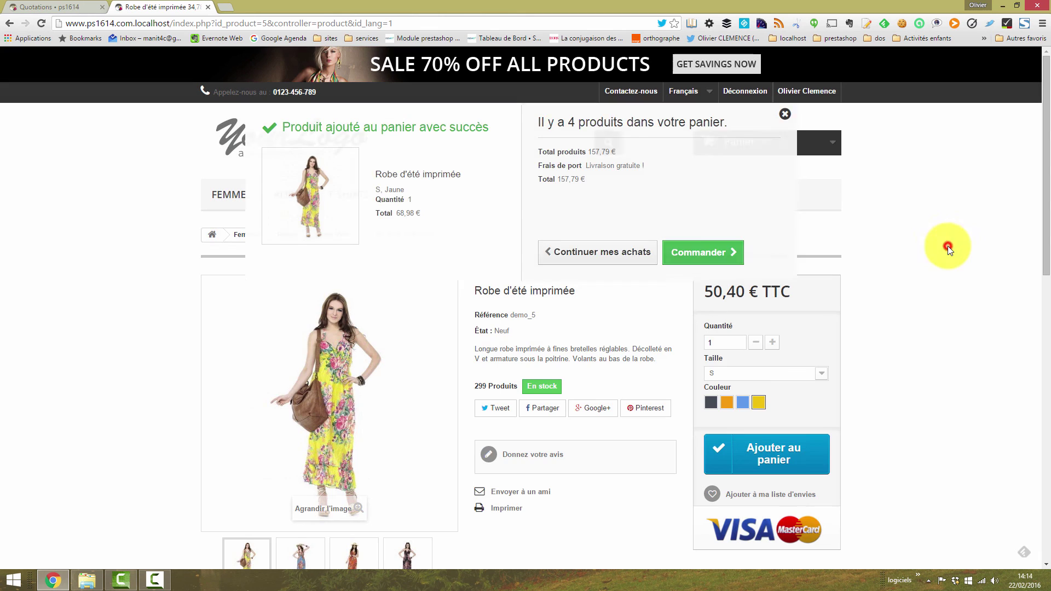
click(948, 245)
Step: Turn the four-product cart into a quotation via its order summary
click(740, 141)
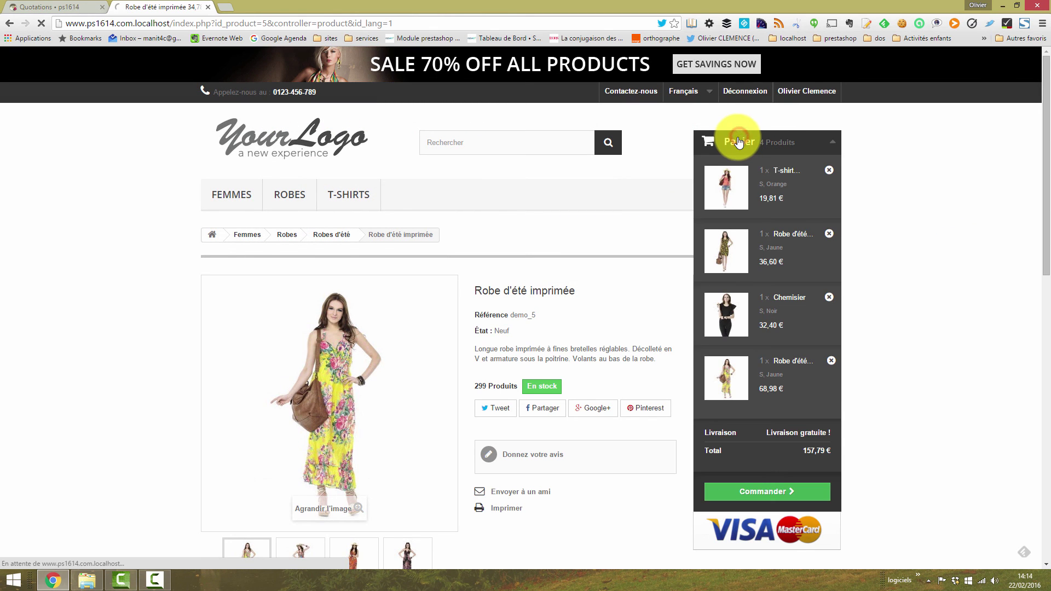
drag(1046, 165, 1012, 378)
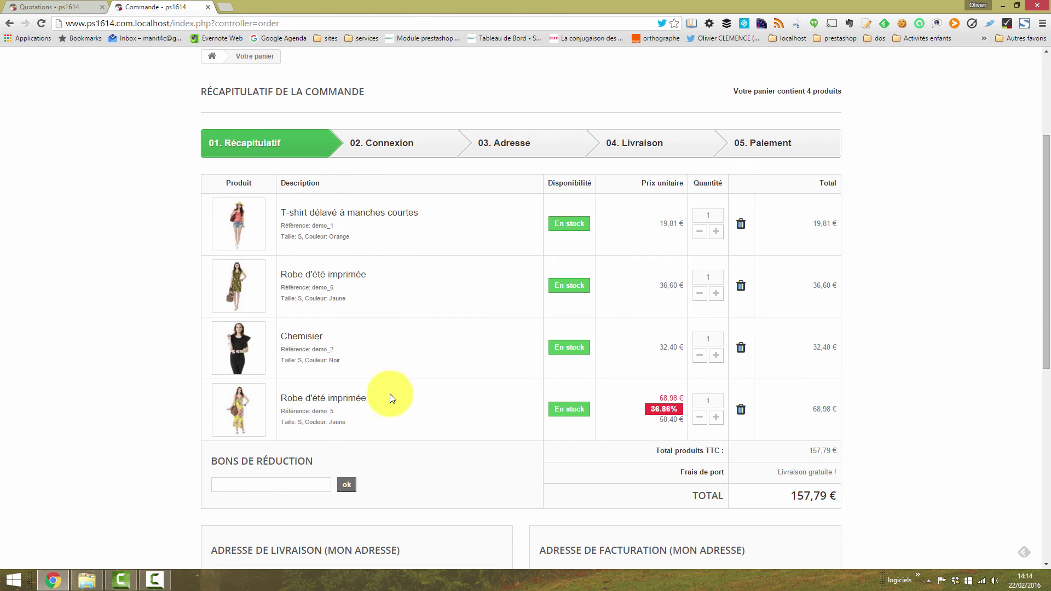
drag(1044, 195, 1036, 307)
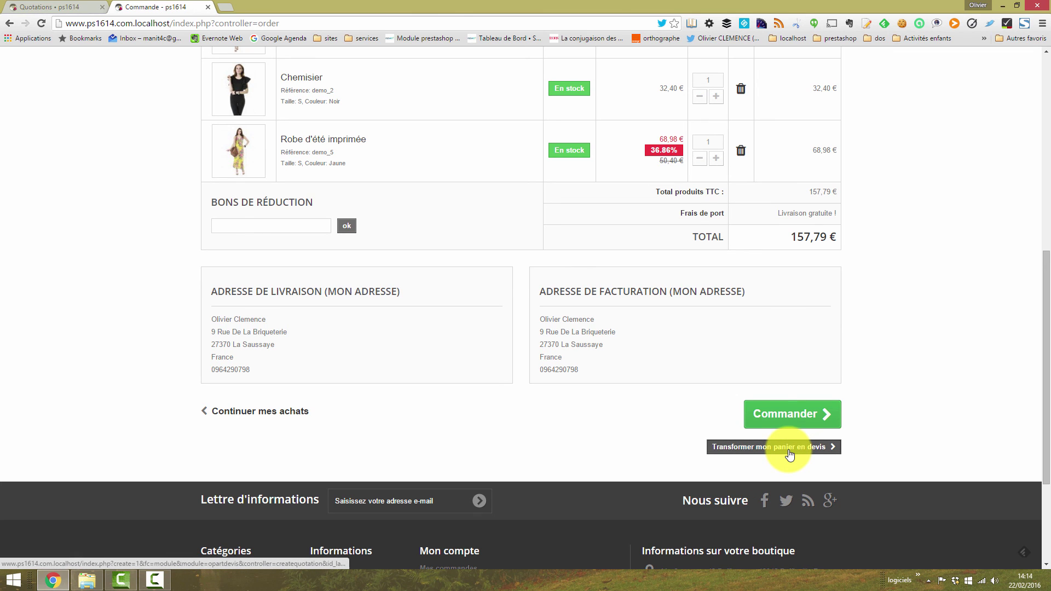
right_click(774, 461)
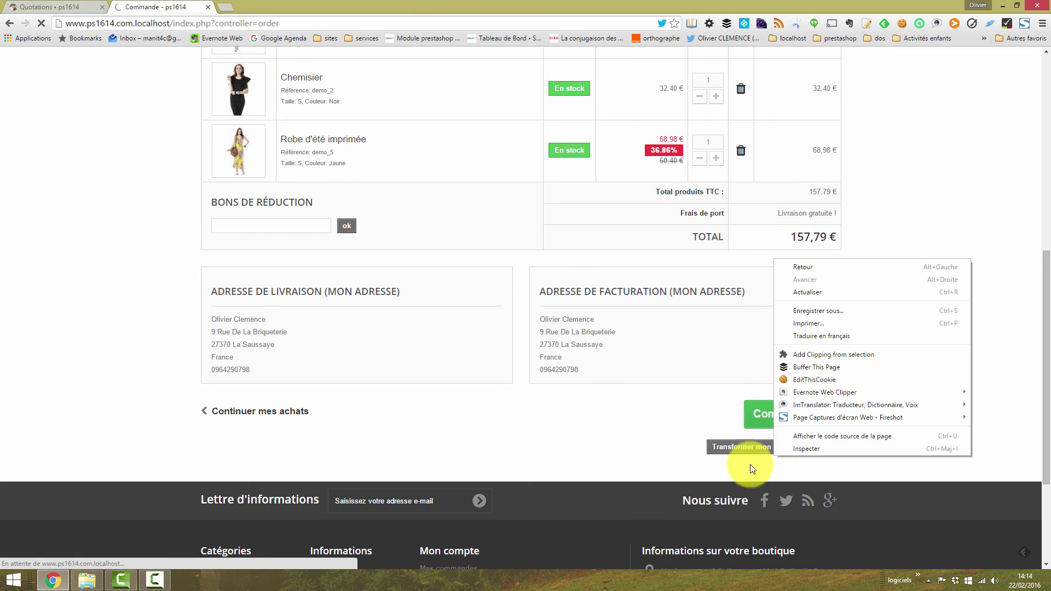
drag(1047, 178, 1044, 216)
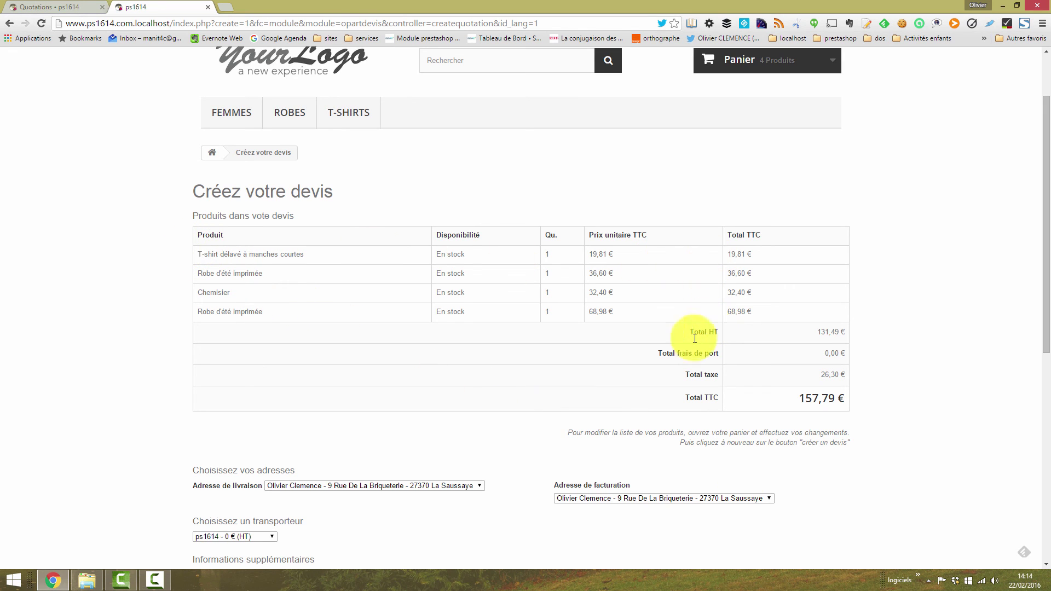
Step: Keep the first delivery address and the free ps1614 carrier for the quote
drag(1048, 268, 1047, 342)
click(418, 339)
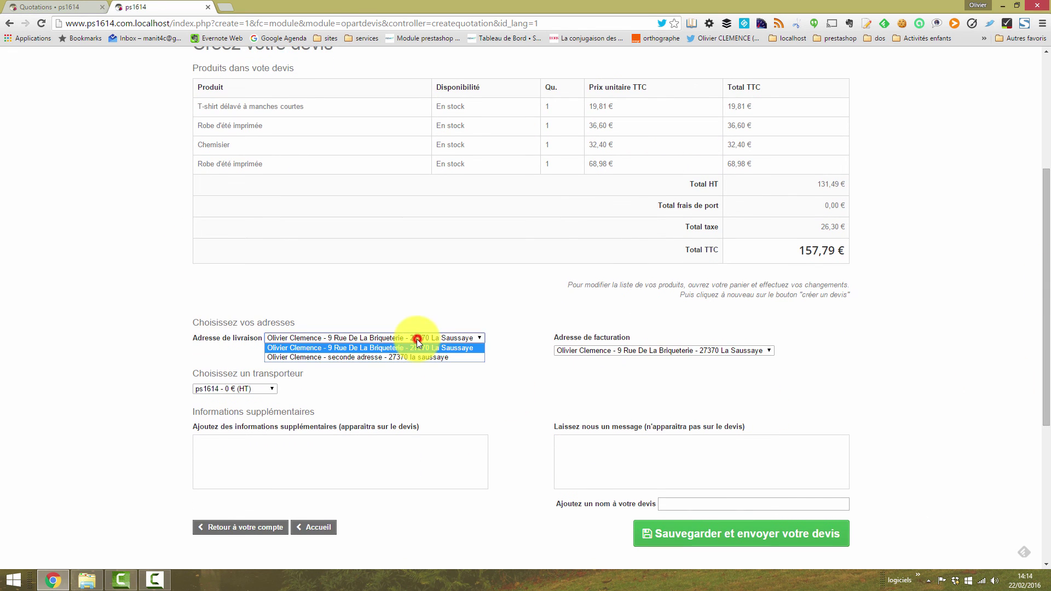
click(433, 282)
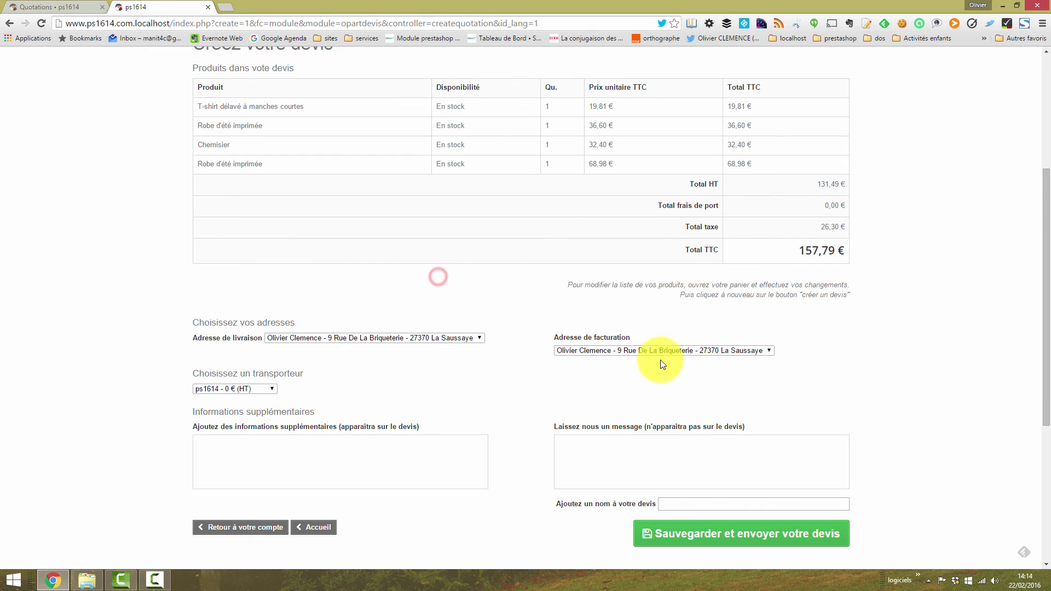
drag(1046, 321, 1046, 340)
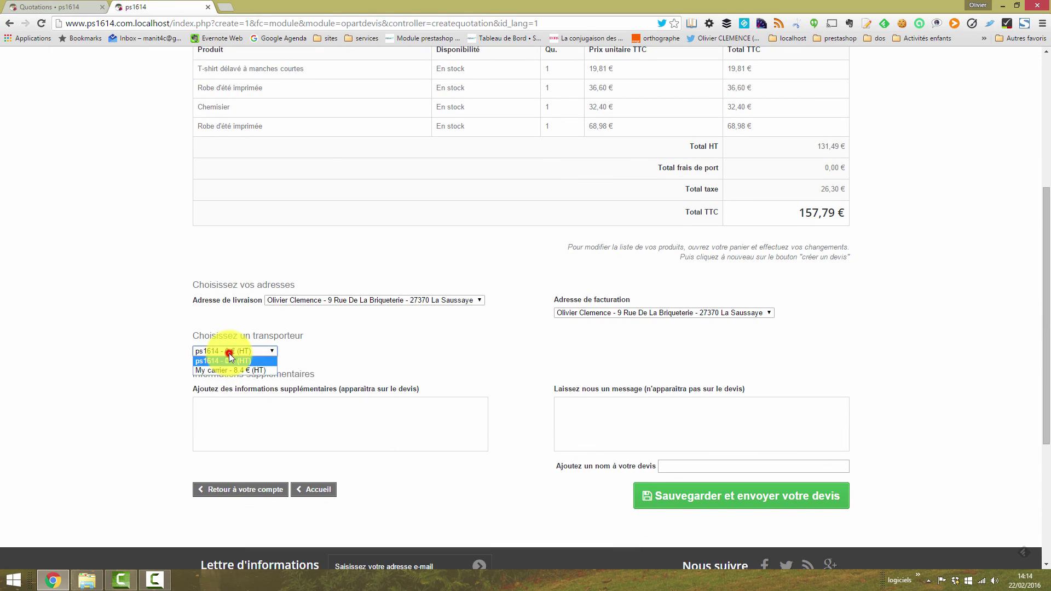
click(221, 370)
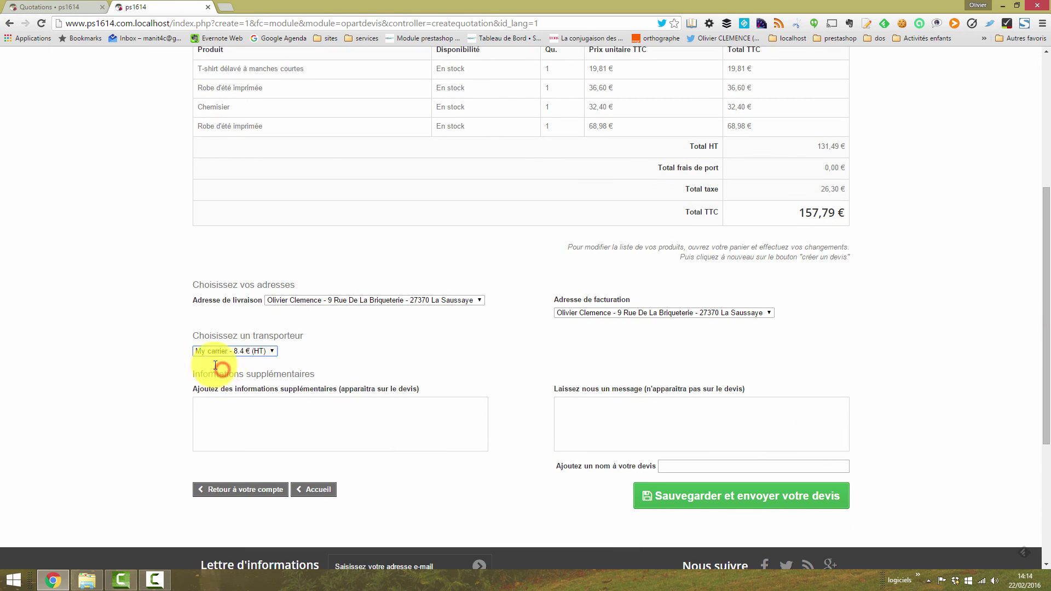
click(240, 350)
click(238, 358)
Step: Add the quote note and admin message, name it Mon devis de test, and save it
click(274, 441)
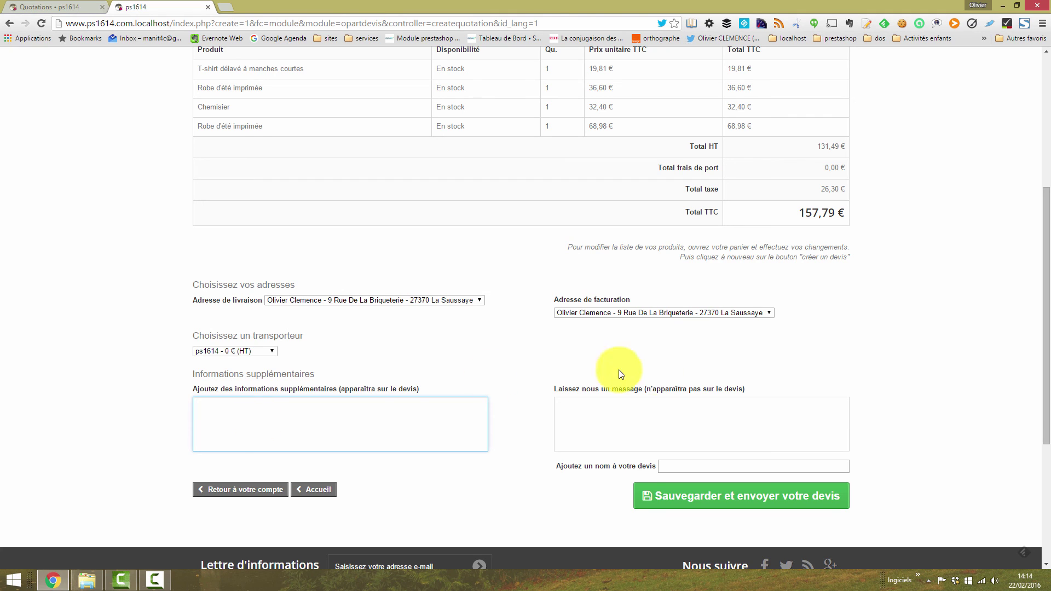
click(673, 426)
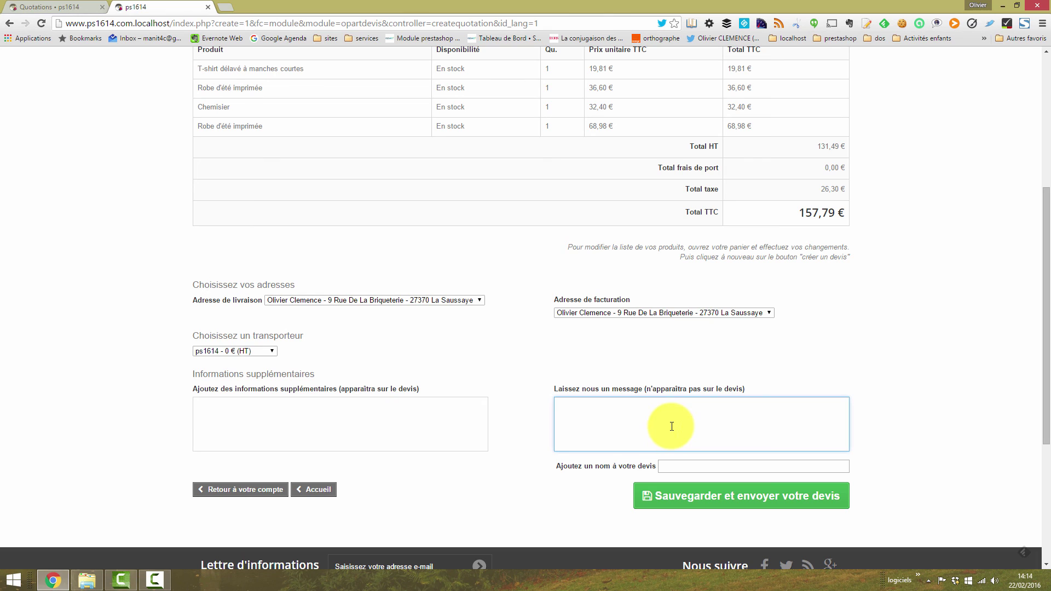
click(358, 430)
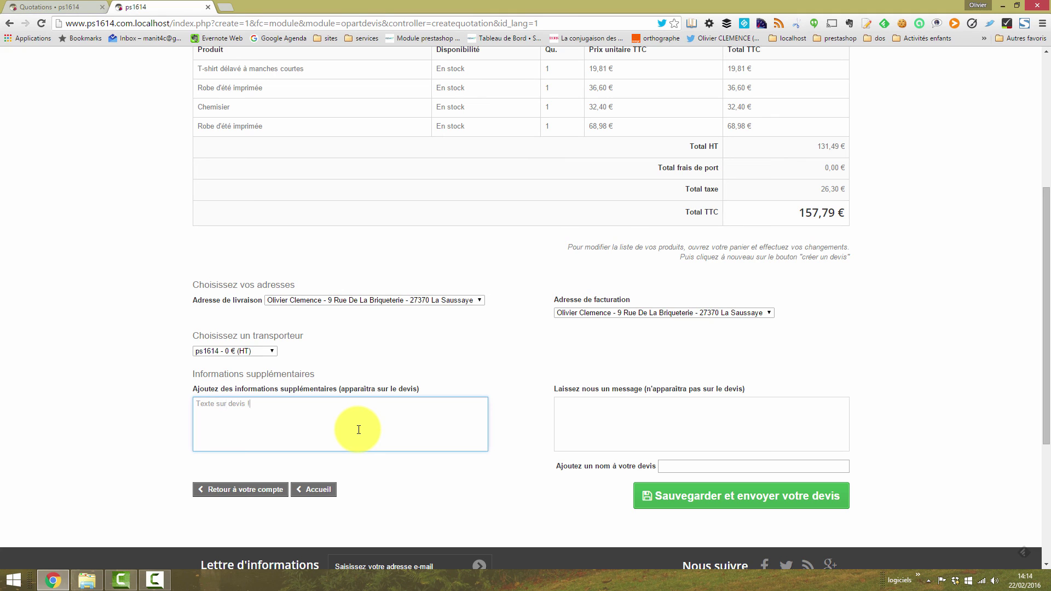
click(725, 447)
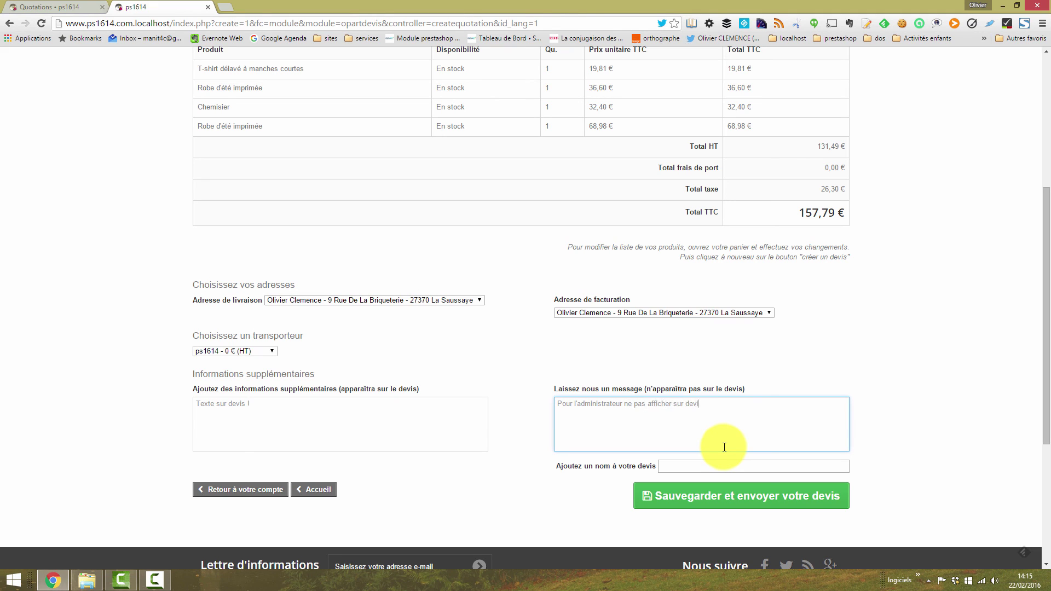
click(698, 466)
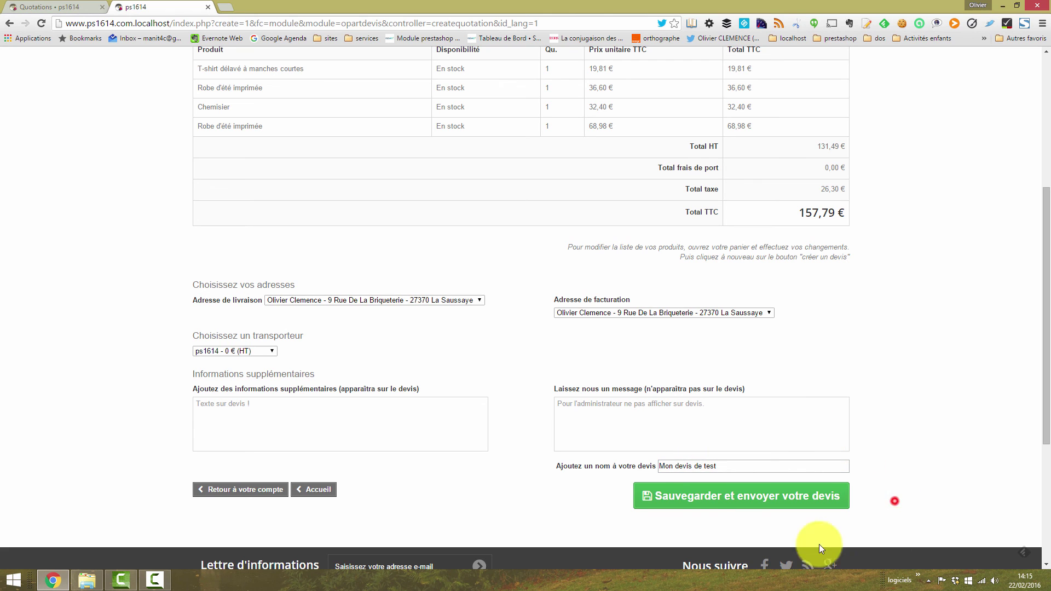
click(762, 503)
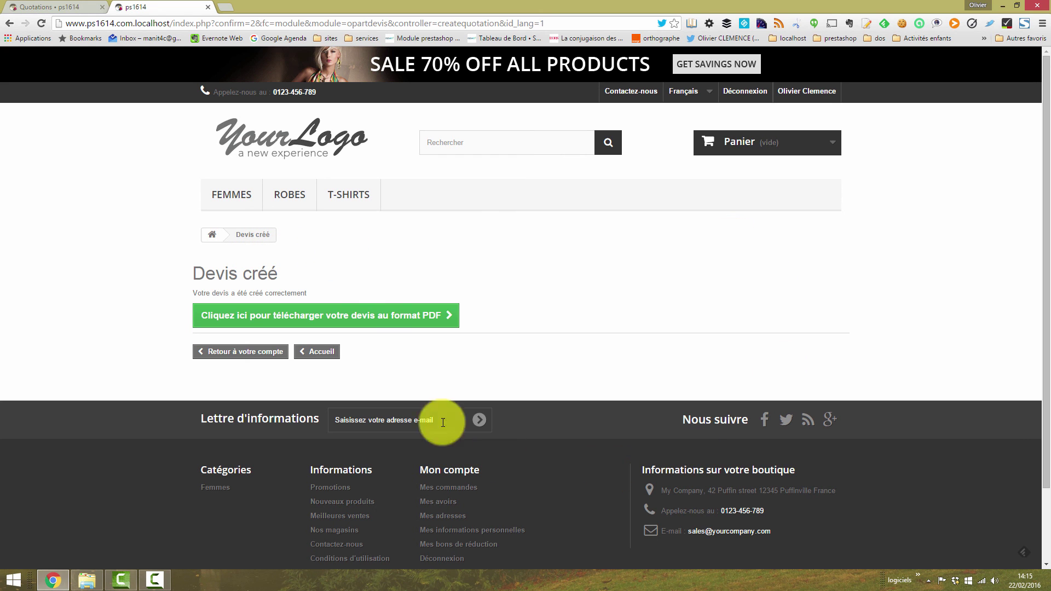
Step: Download the quotation PDF under the name Devis_2.pdf
click(348, 316)
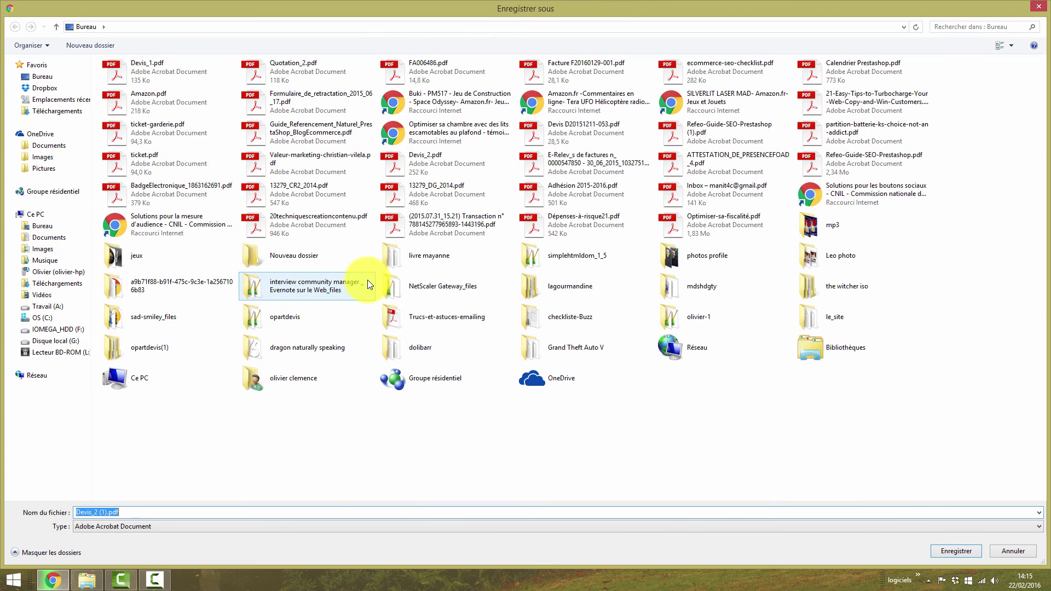
click(104, 512)
key(Delete)
key(BackSpace)
key(BackSpace)
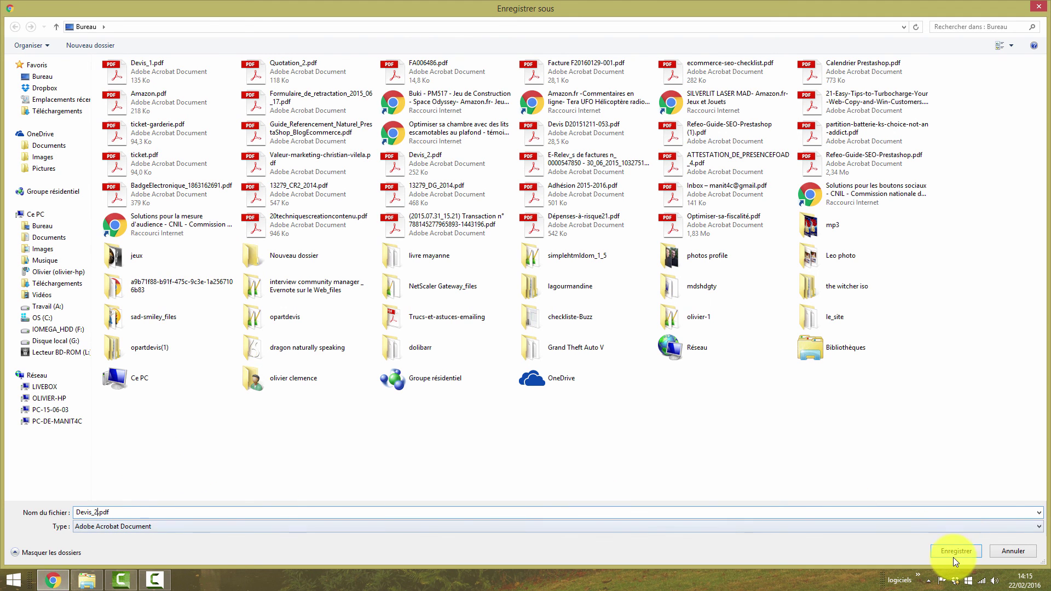
click(955, 552)
Step: Overwrite Devis_2.pdf and check it shows 157,79 € and the 'Texte sur devis !' note
click(556, 293)
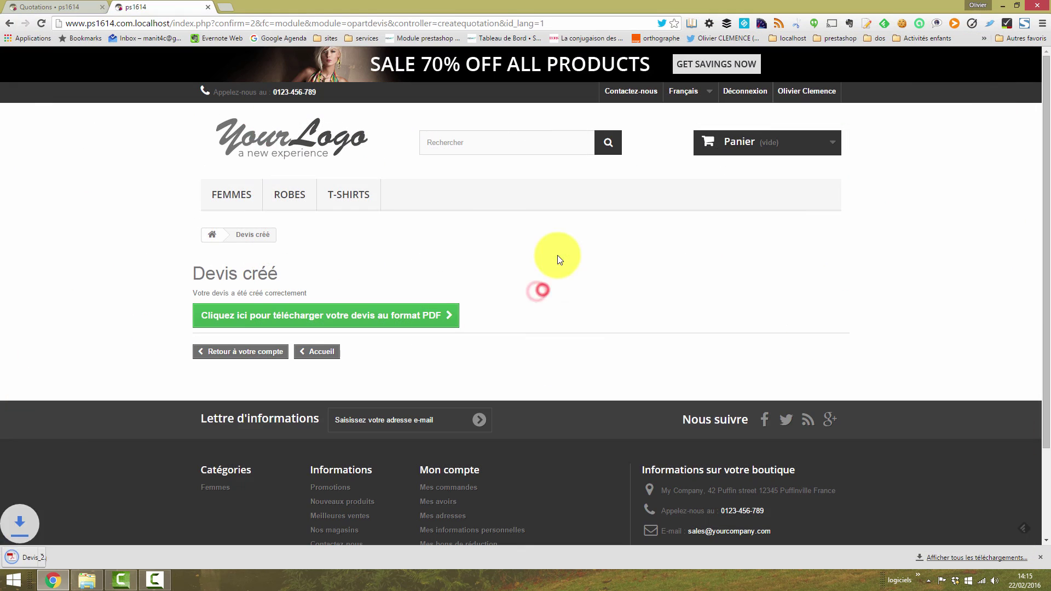
click(50, 552)
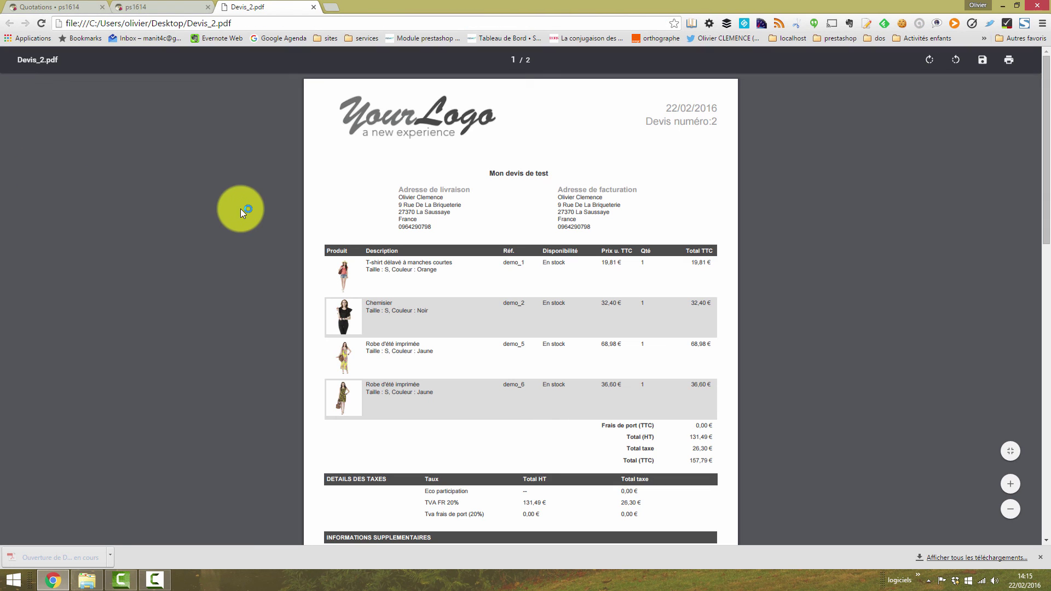
drag(1045, 147, 1050, 292)
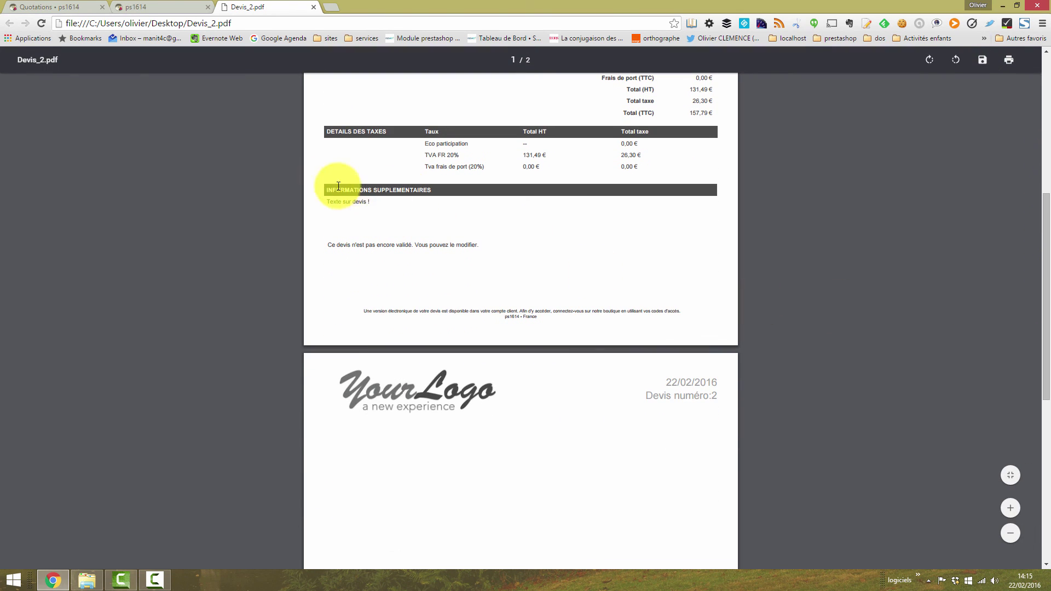
click(376, 206)
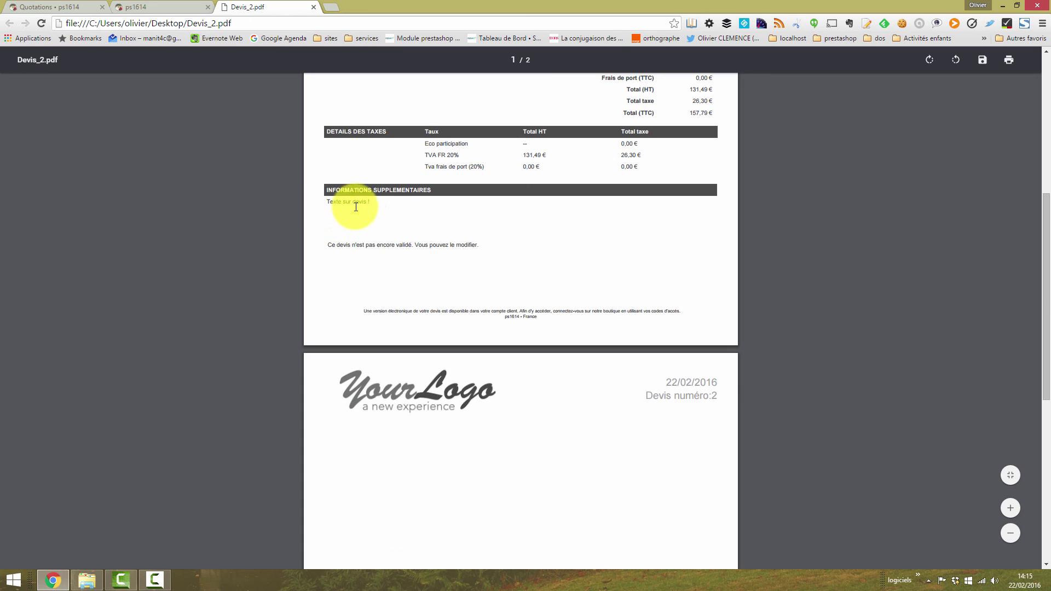
scroll(416, 266, up, 1)
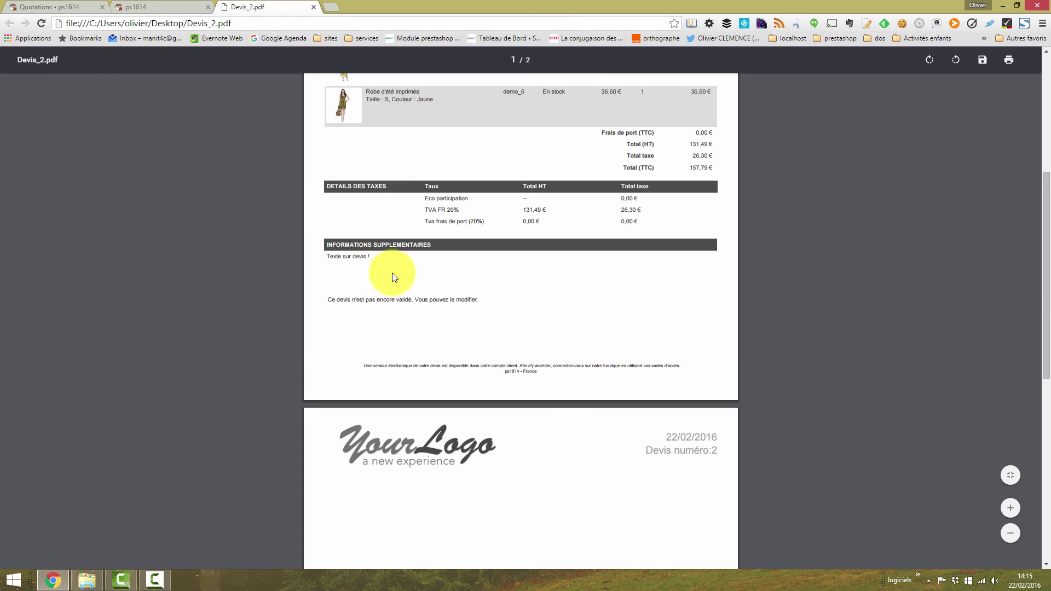
click(314, 7)
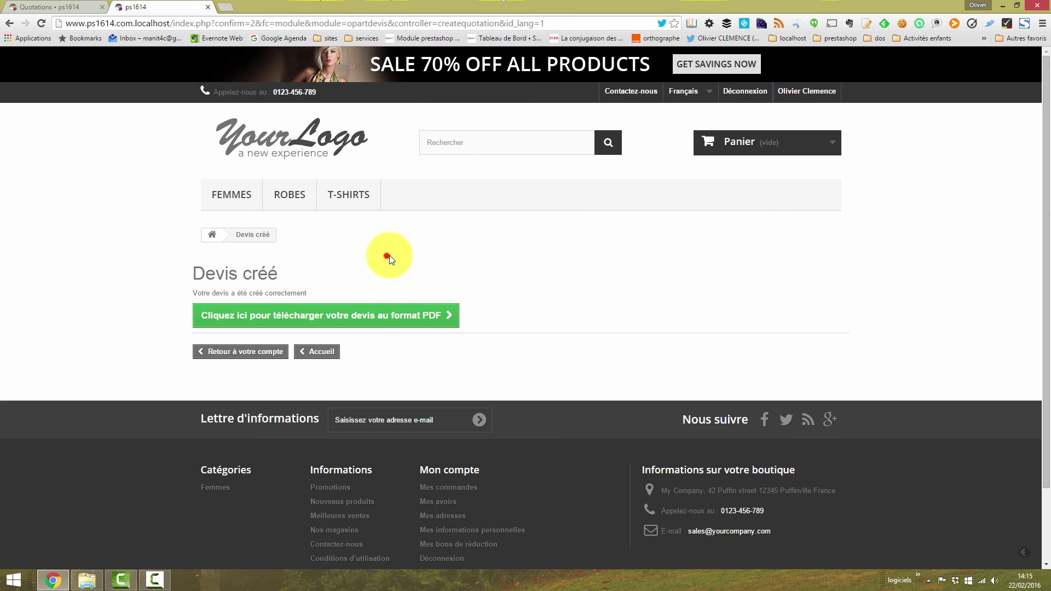
Step: Read the new quotation's attached message, then go to the back-office Quotations list
click(61, 11)
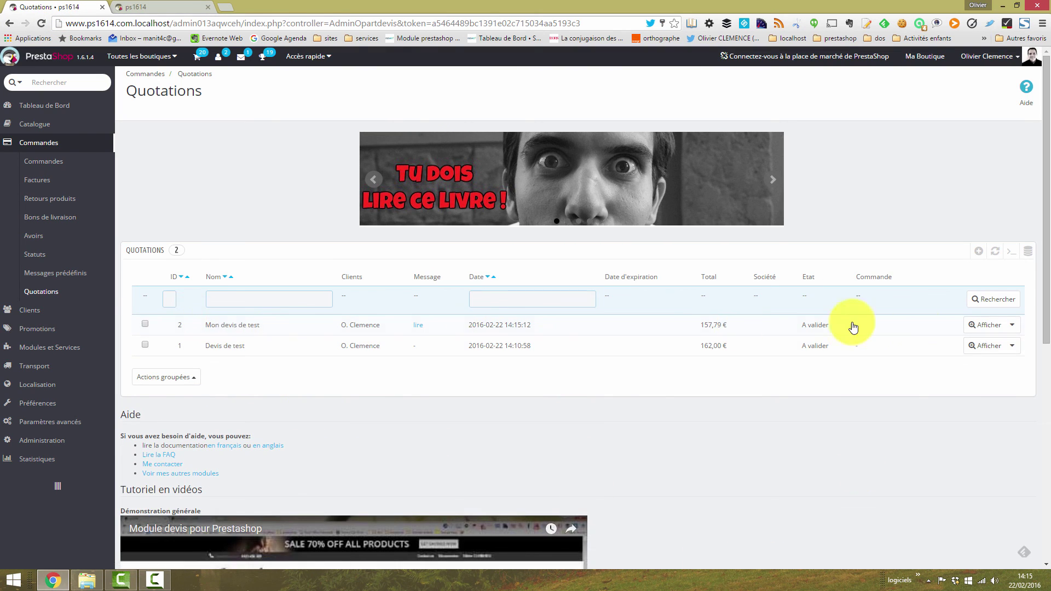
click(418, 325)
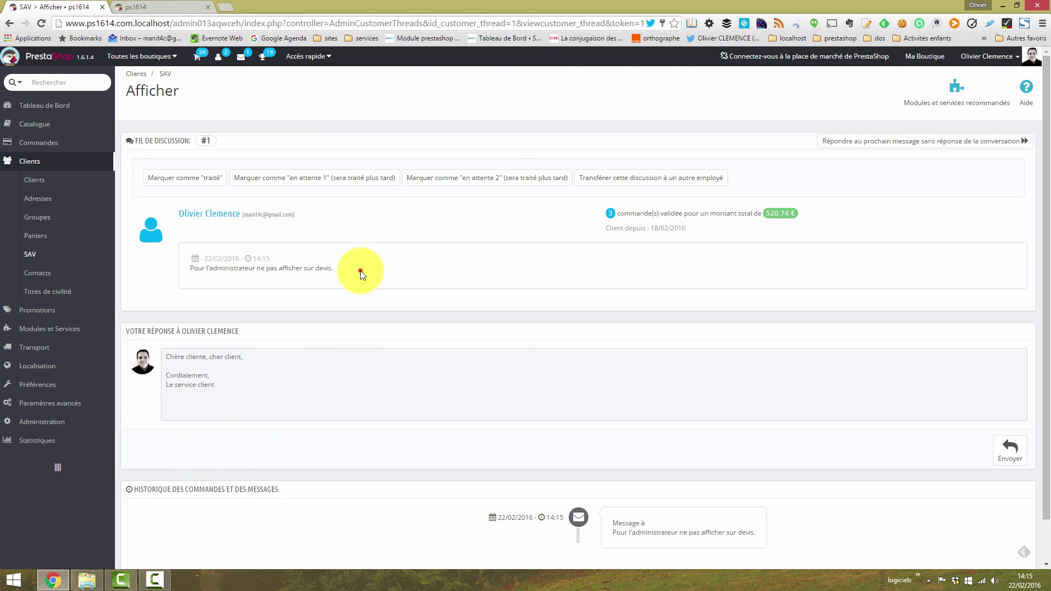
drag(361, 274, 231, 278)
click(352, 285)
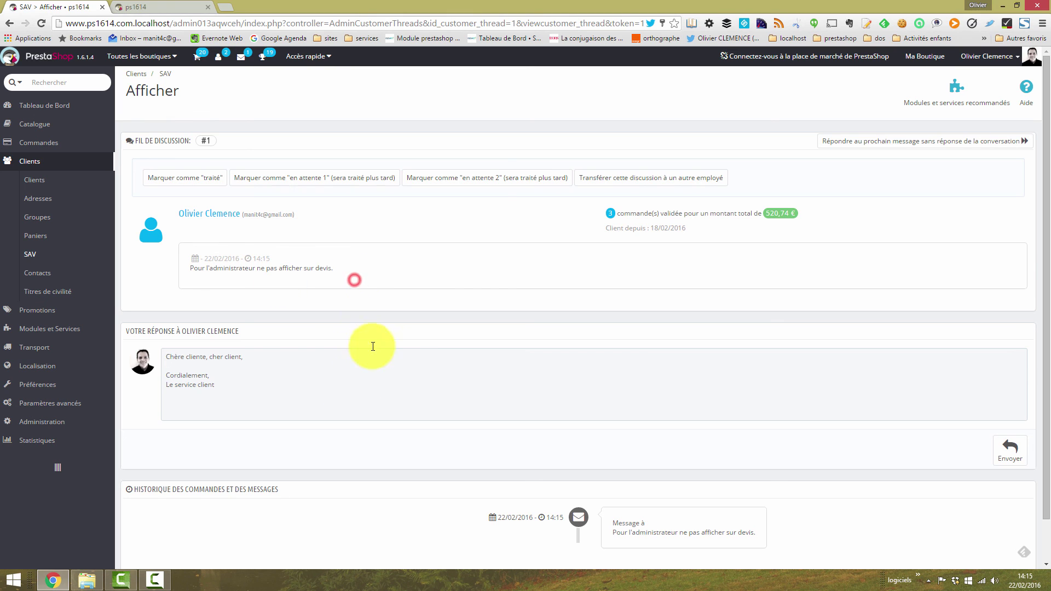
mouse_move(41, 143)
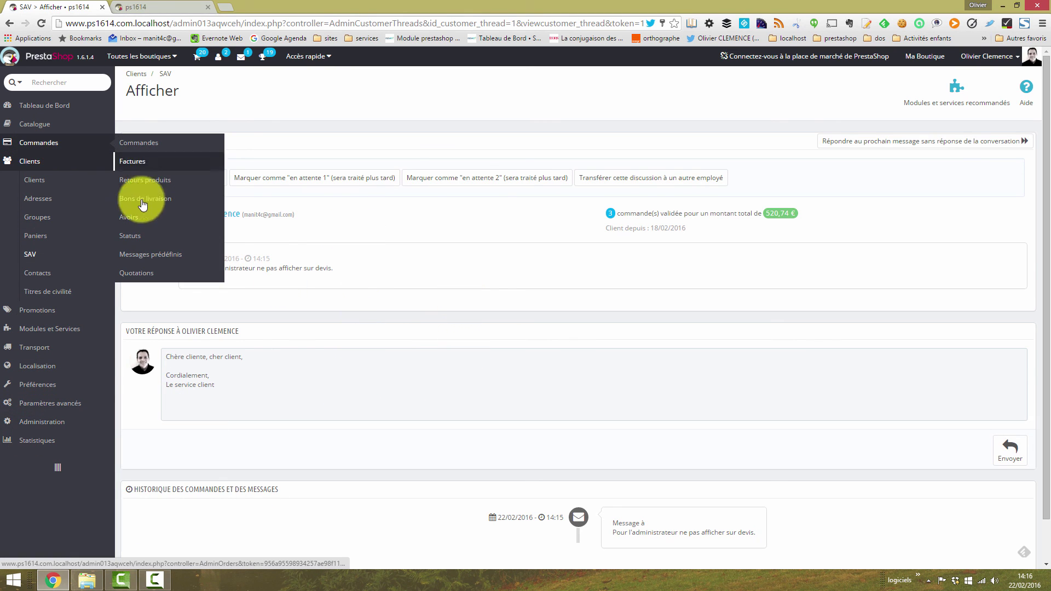
click(132, 273)
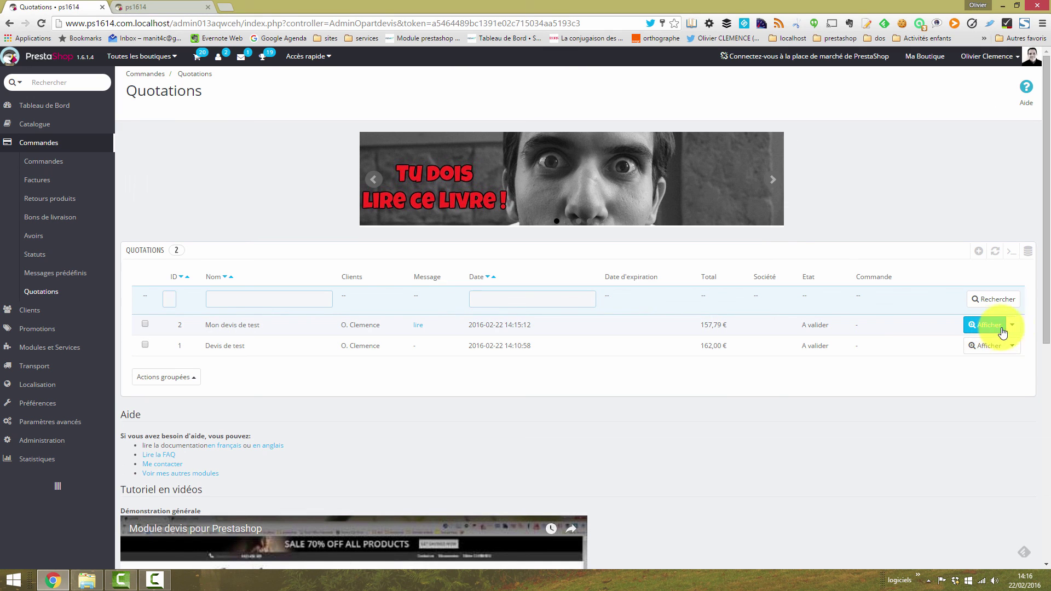
Step: Price the two Robe d'été imprimée rows of Mon devis de test at 50 and 20 and save
click(1012, 345)
click(987, 338)
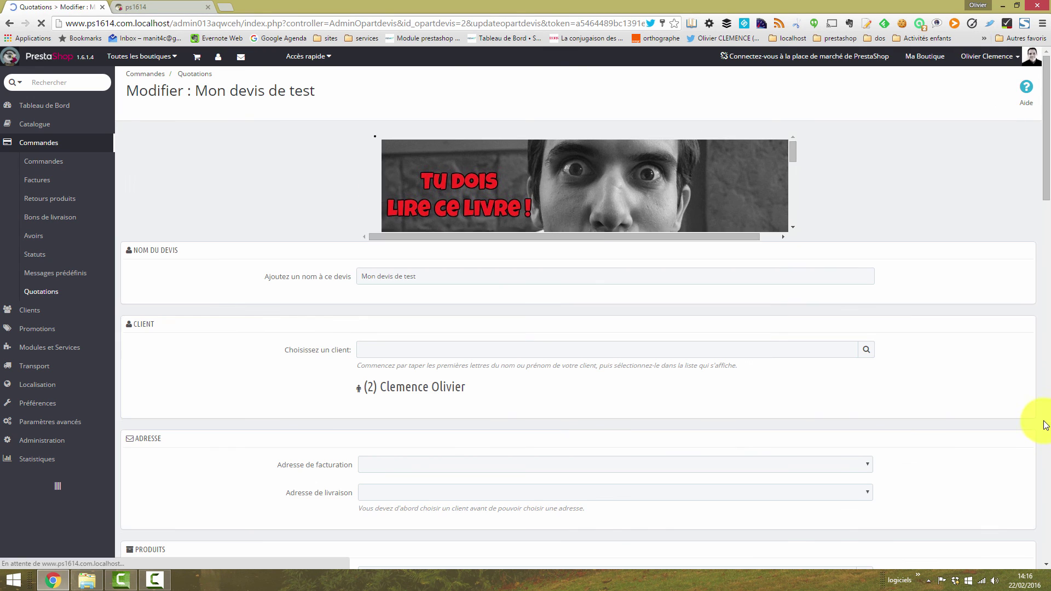
drag(1046, 142, 1046, 263)
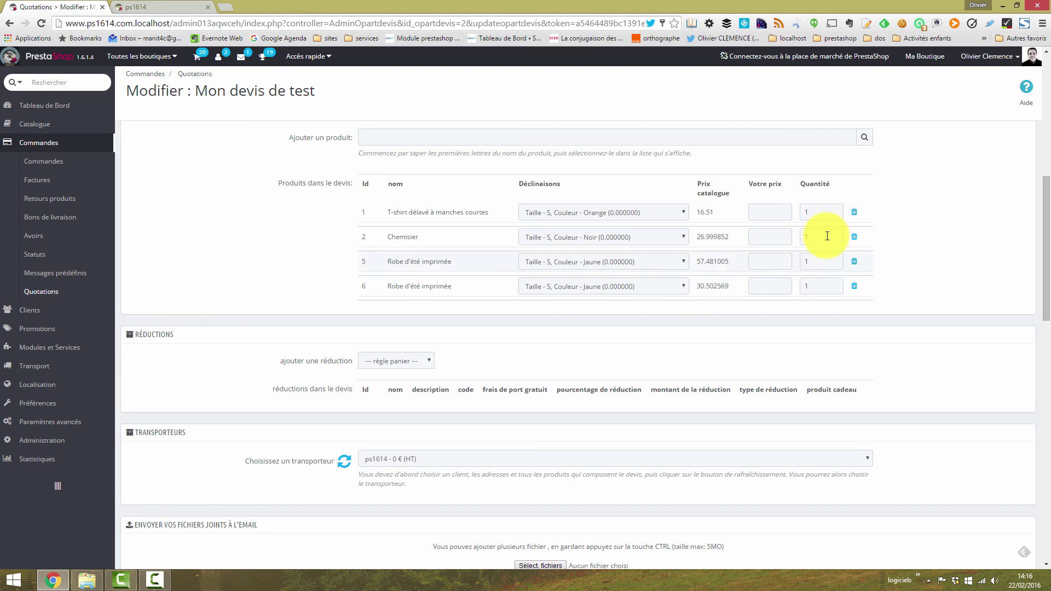
click(829, 218)
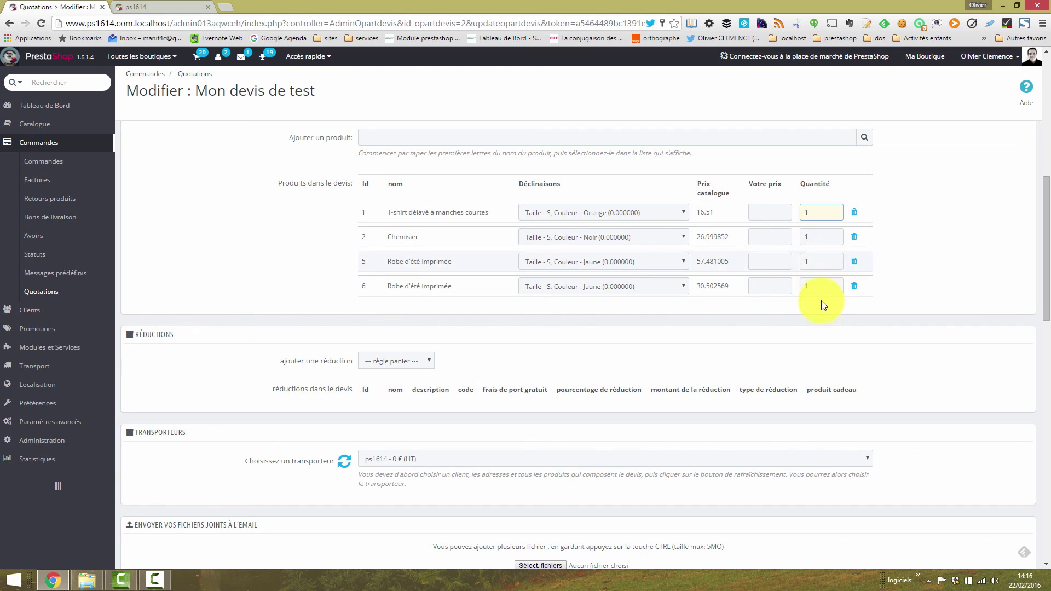
click(766, 218)
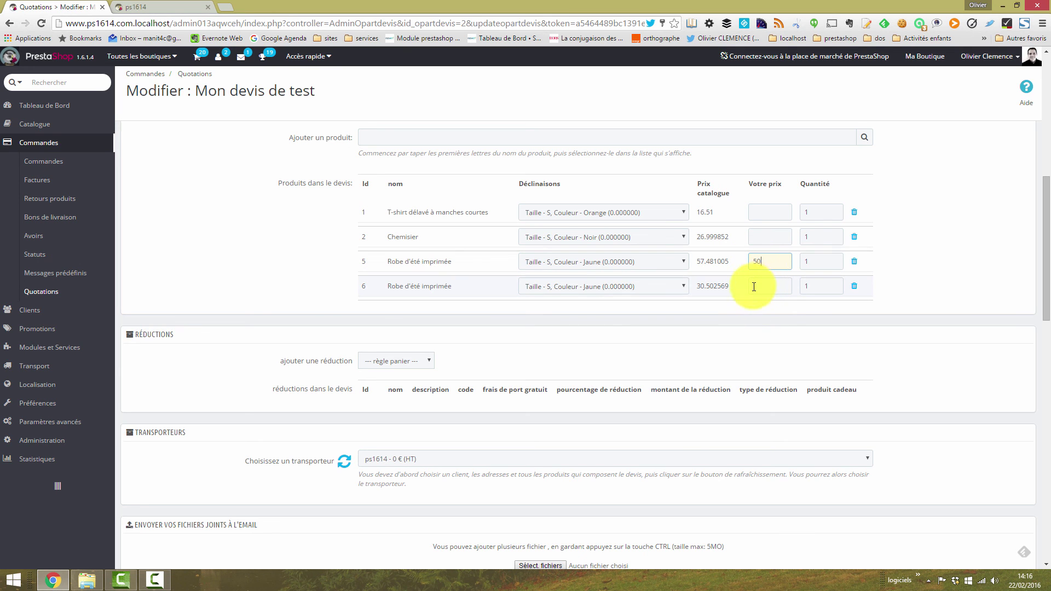
click(772, 317)
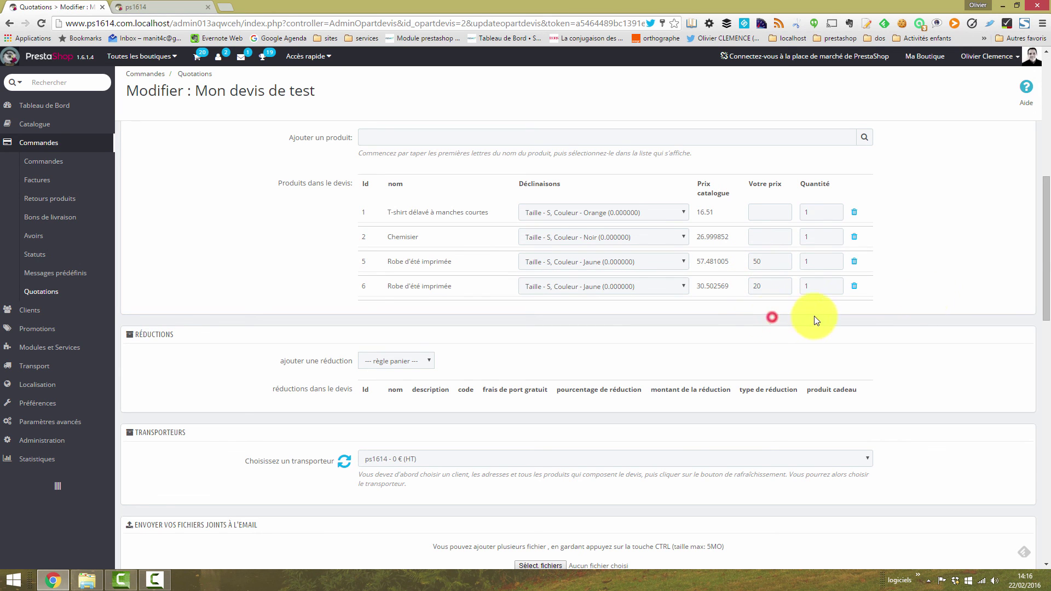
scroll(1040, 353, down, 10)
click(999, 265)
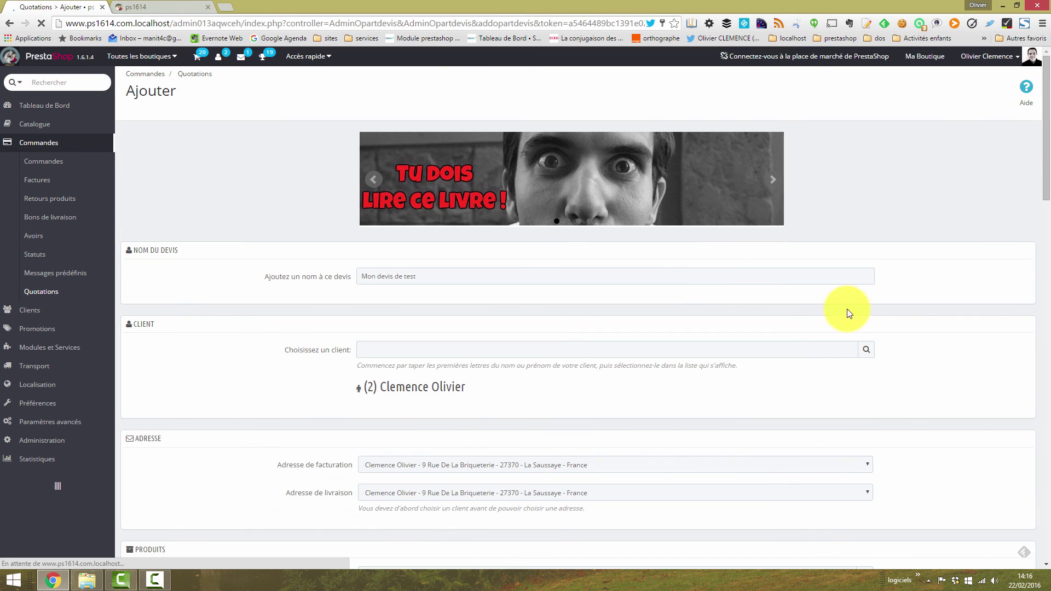
click(44, 288)
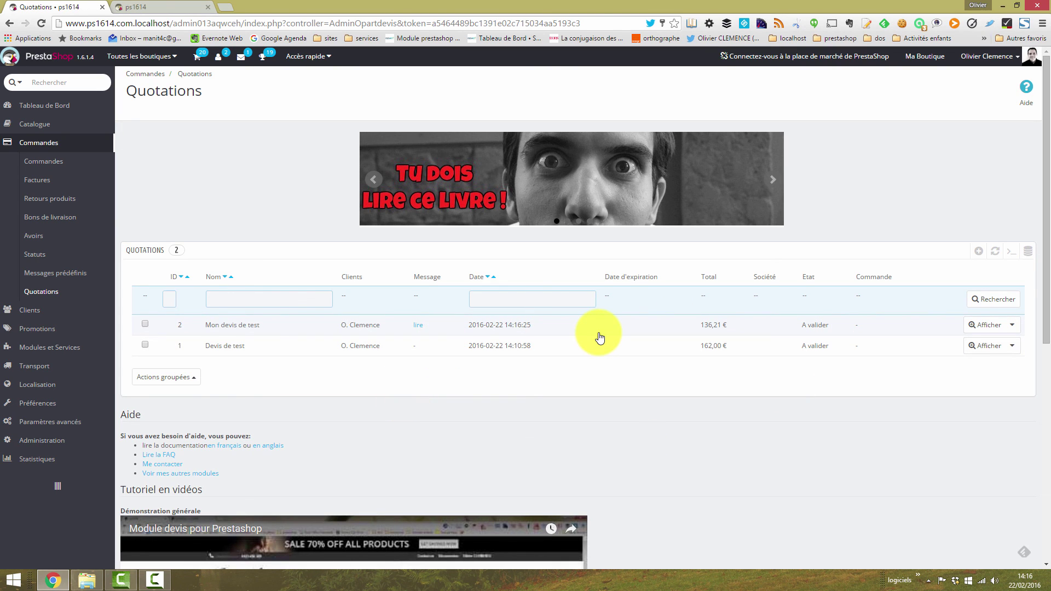
Step: Validate quotation 2 (Mon devis de test) and return to the storefront's Devis créé page
click(1014, 327)
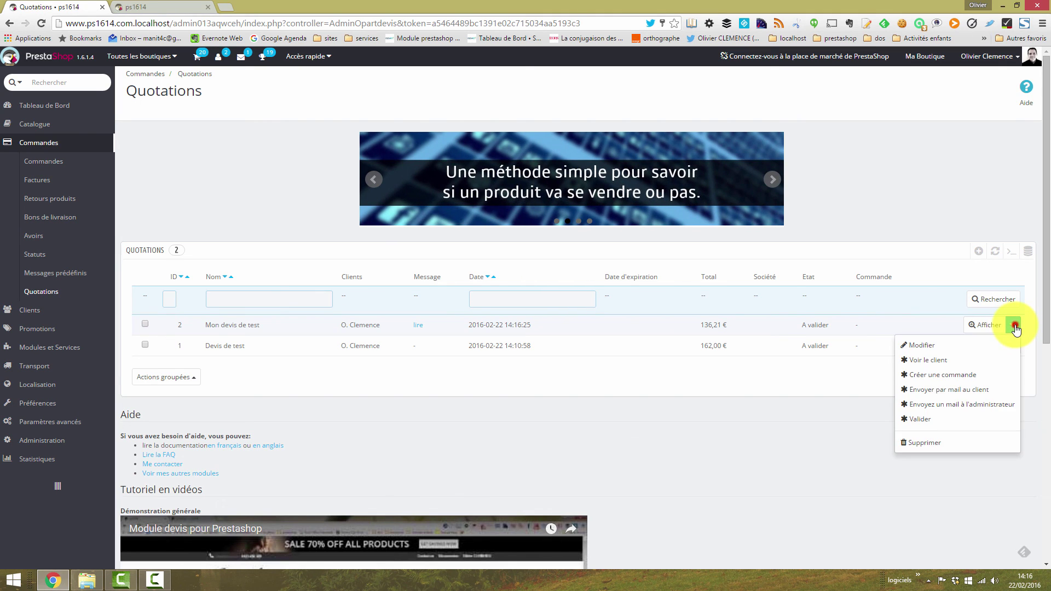
click(932, 419)
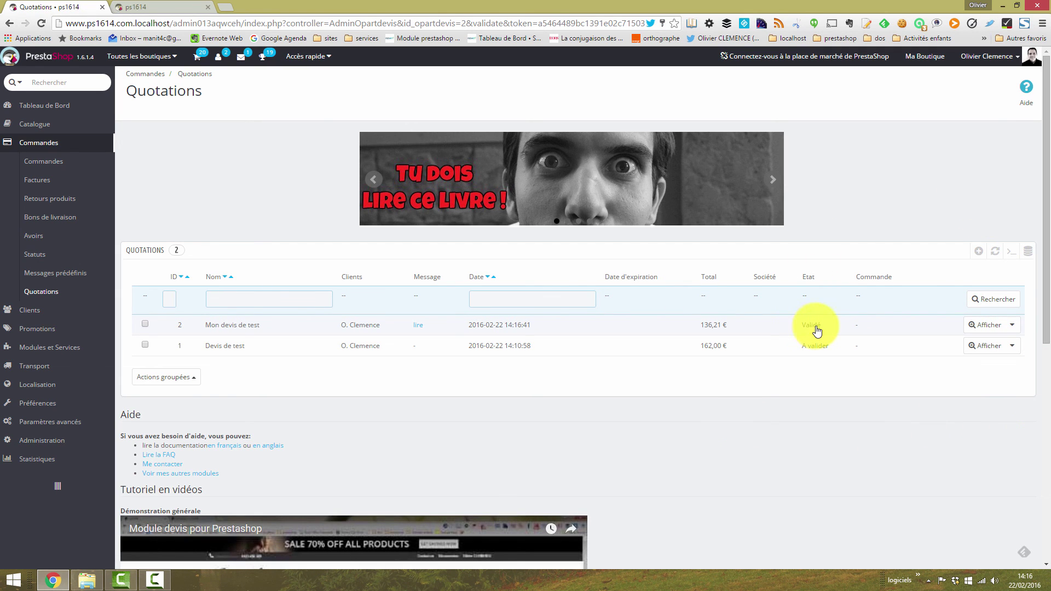
click(174, 9)
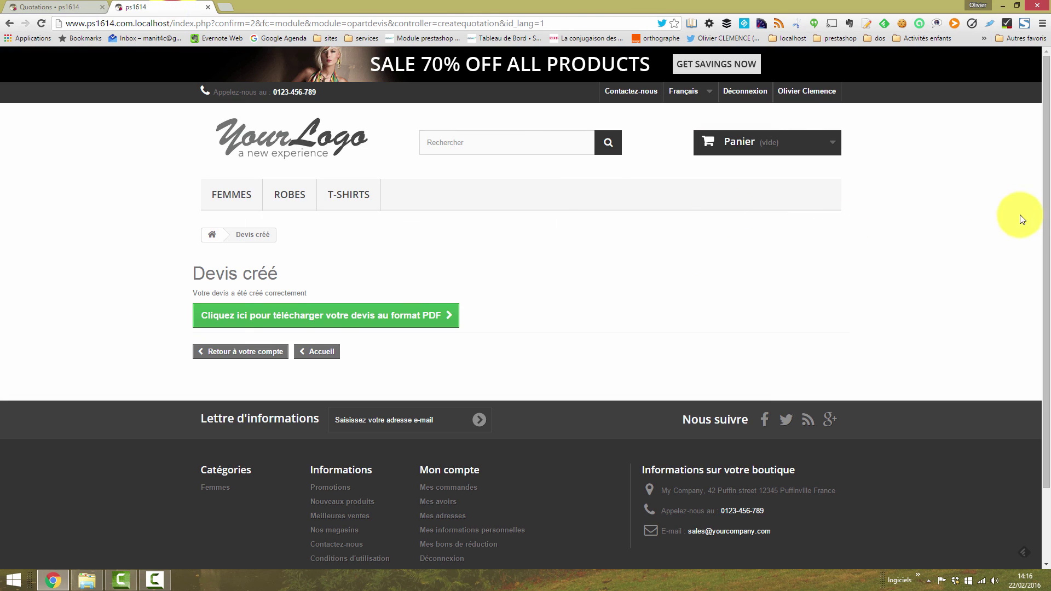
Step: From Mon compte › Mes devis, proceed to payment for the 136,21 € quotation 2
click(816, 91)
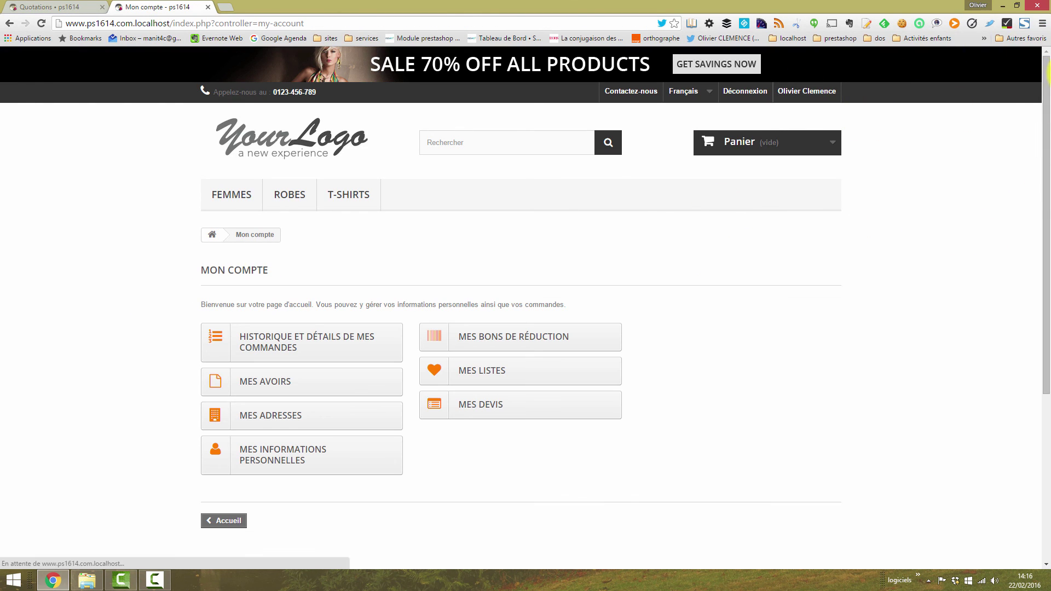
click(459, 405)
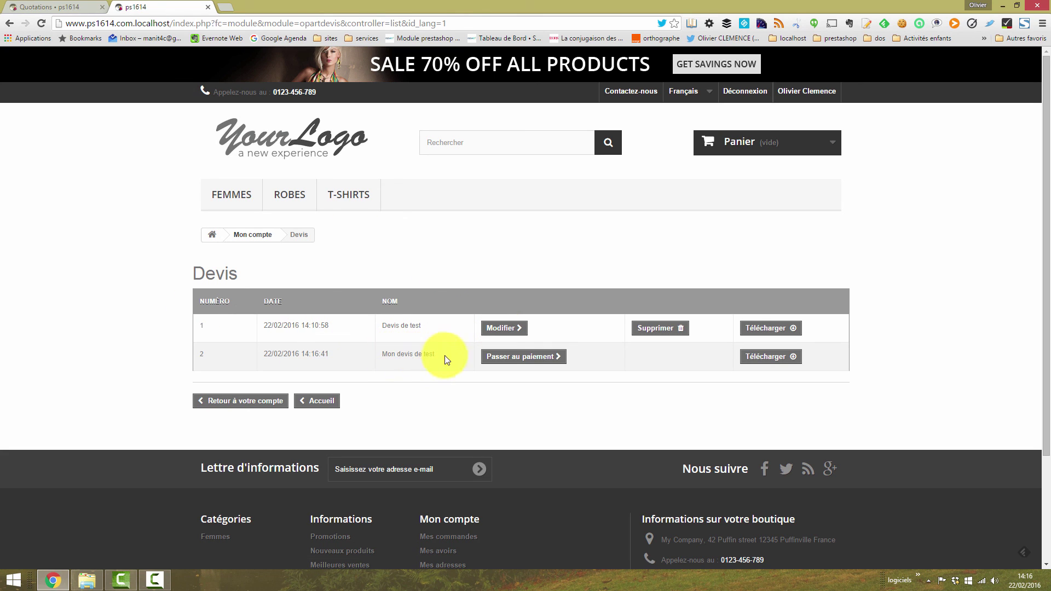
click(507, 362)
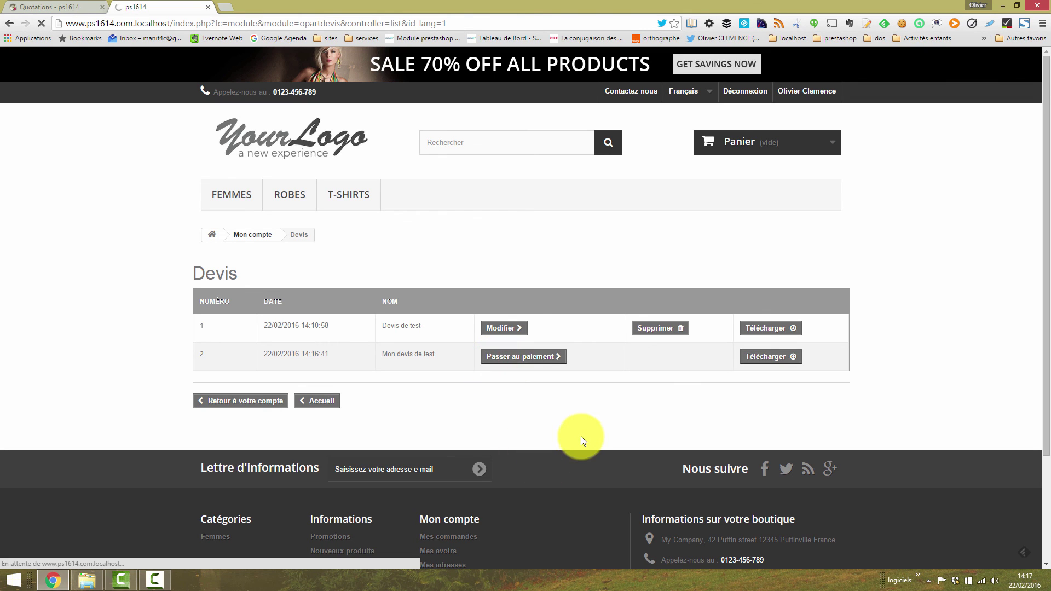
scroll(1044, 282, down, 3)
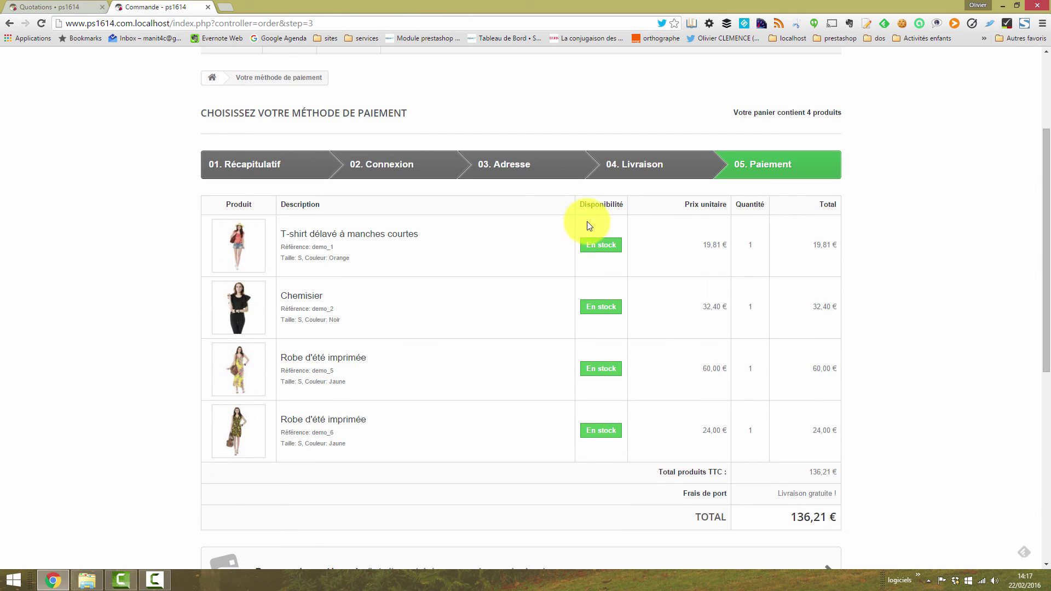
Step: Place the 136,21 € order by cheque and go back to the back-office Quotations tab
drag(1046, 165, 1047, 257)
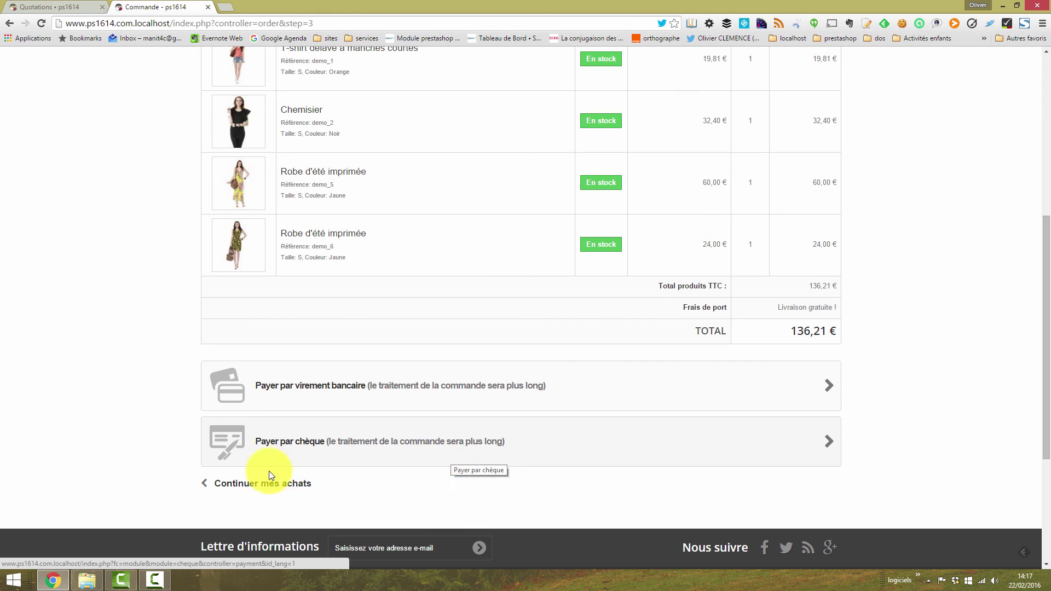
click(285, 430)
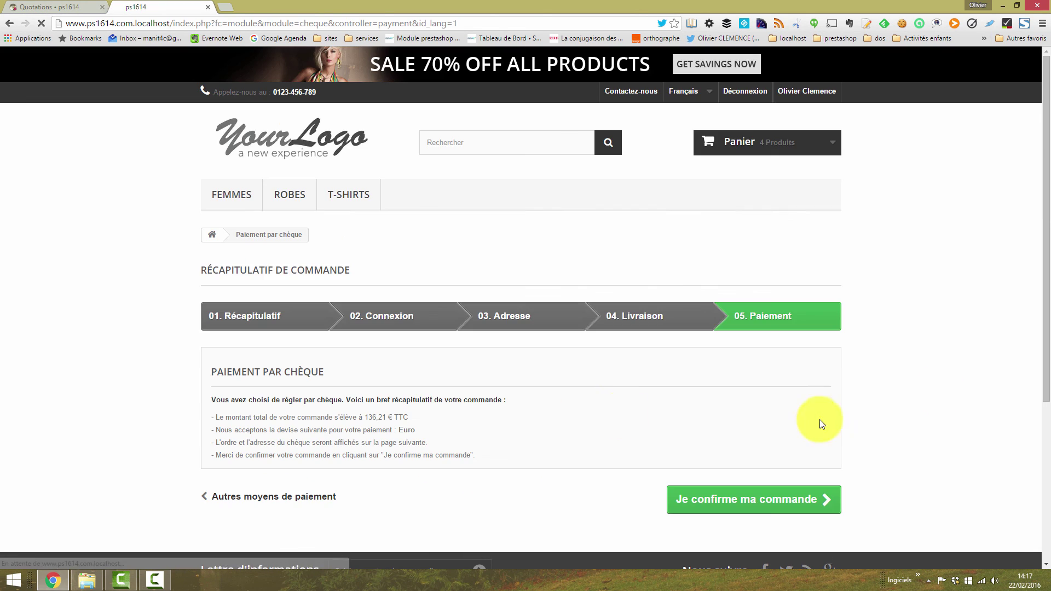
click(802, 506)
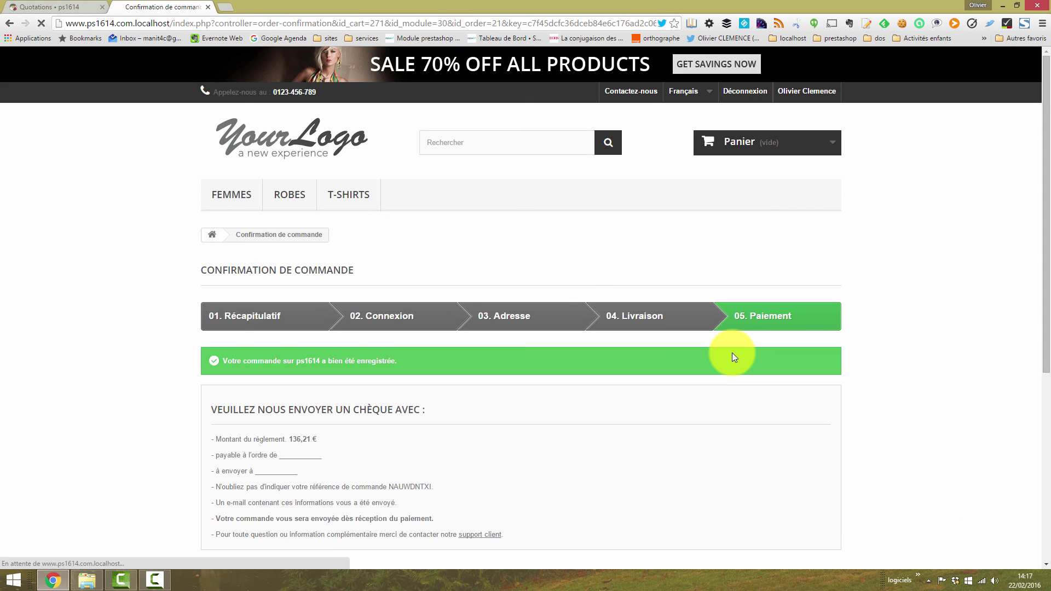
scroll(1032, 317, down, 2)
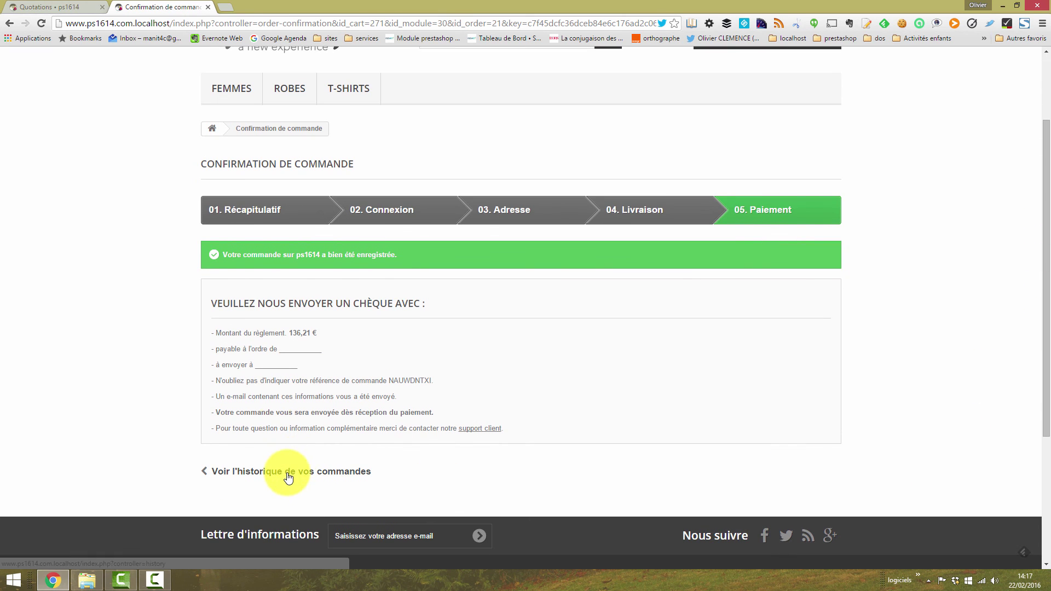
click(60, 7)
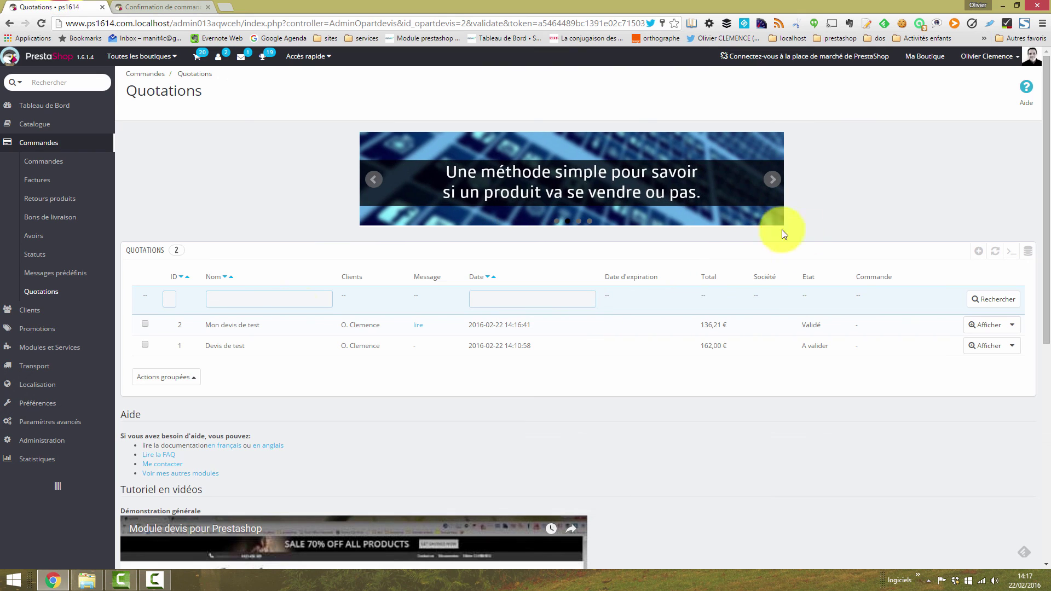
Step: Open order NAUWDNTXI's back-office page and read the private note about quotation 2
click(44, 291)
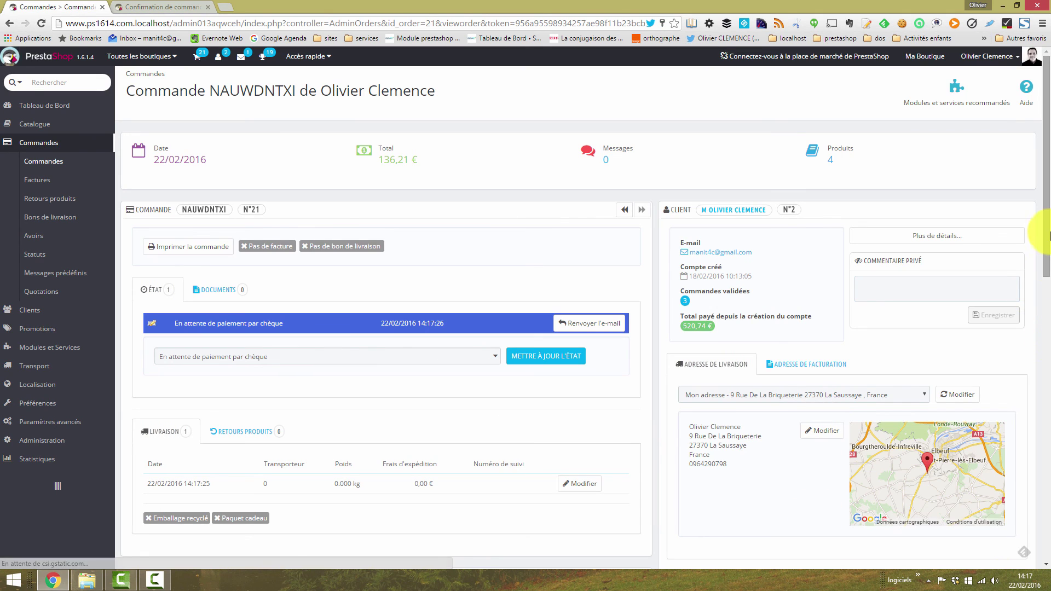
scroll(1050, 235, down, 1)
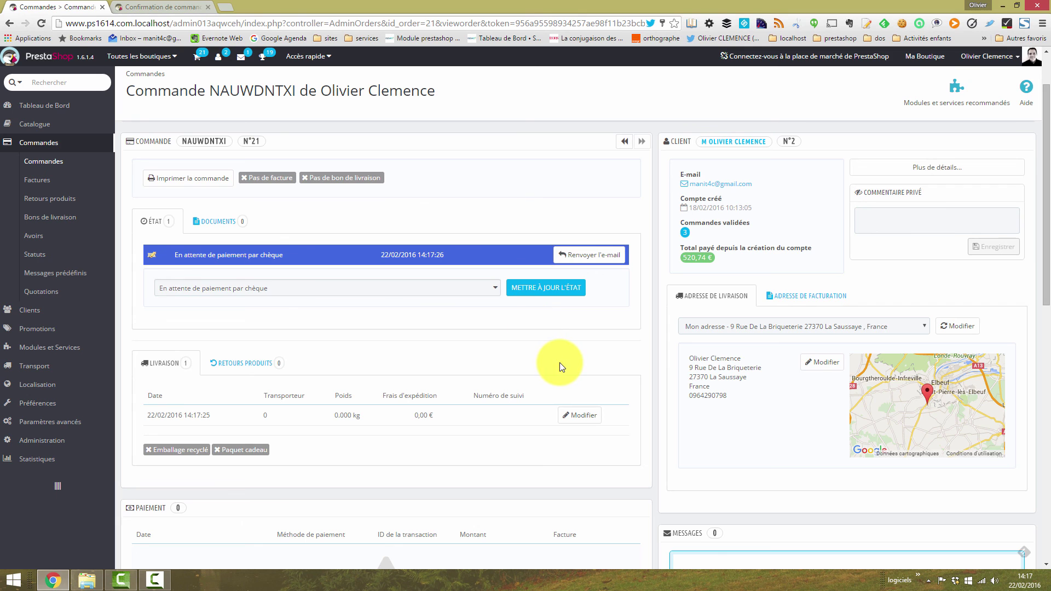
click(44, 161)
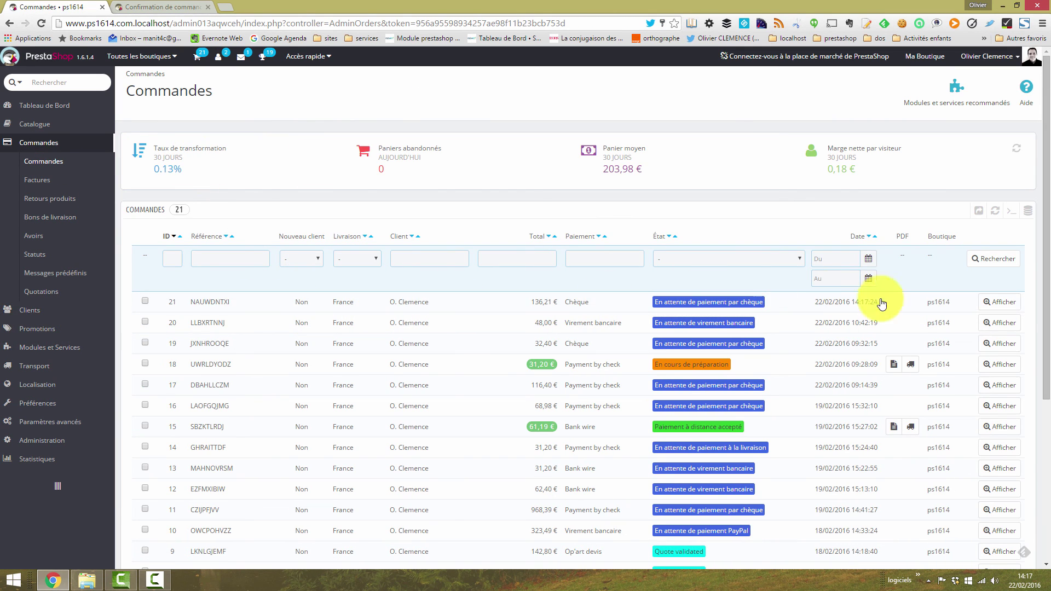
click(993, 309)
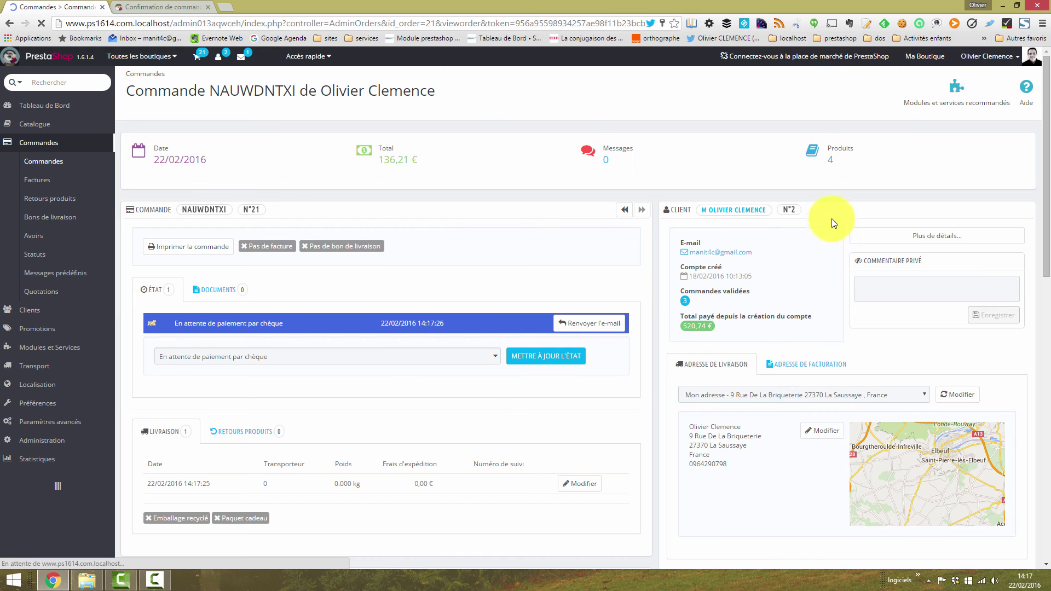
drag(1046, 175, 1047, 313)
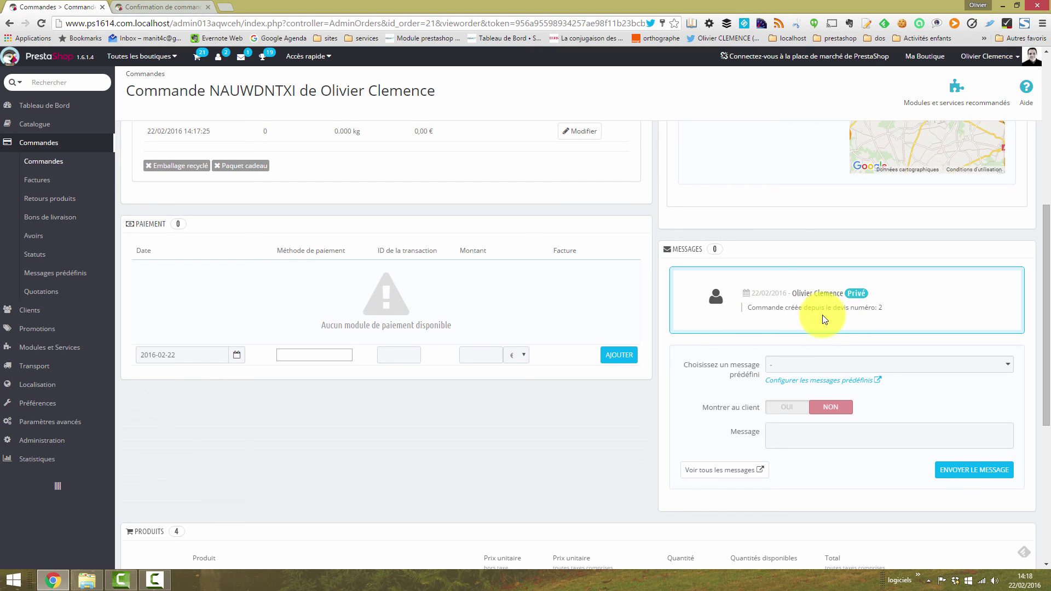
drag(886, 307, 762, 312)
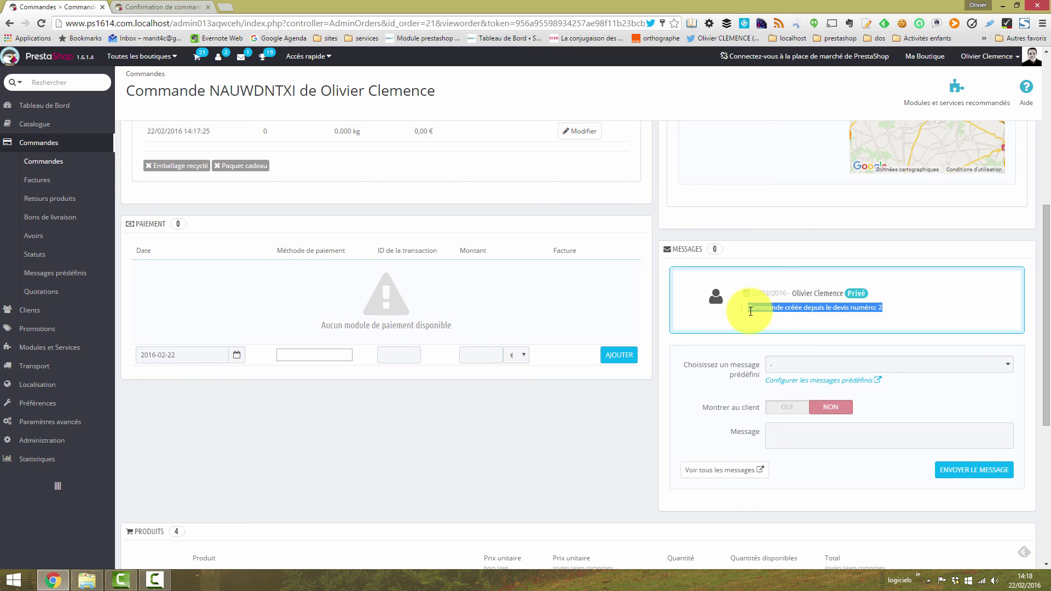
click(845, 307)
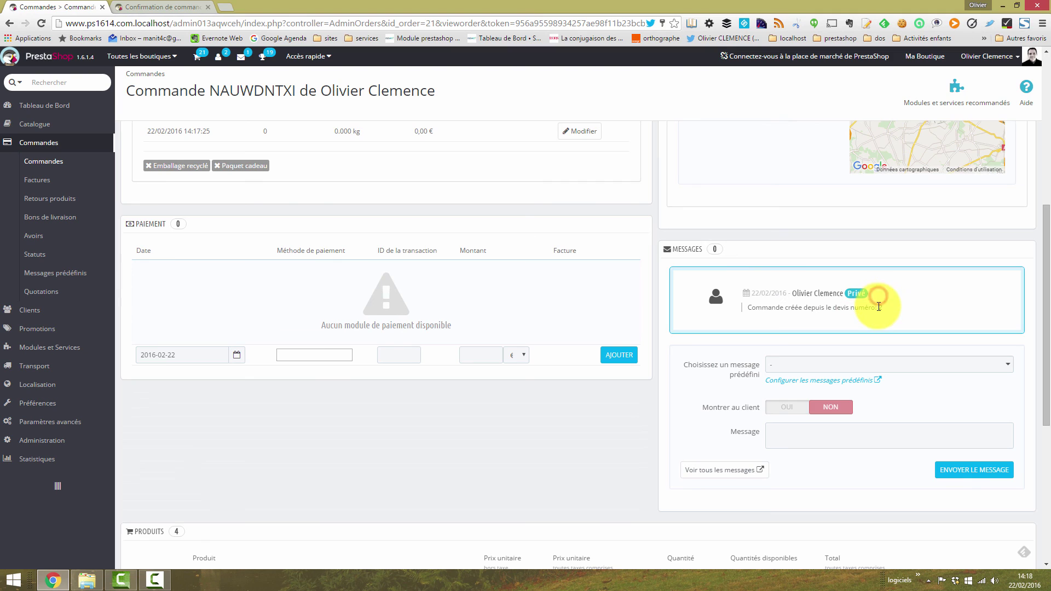